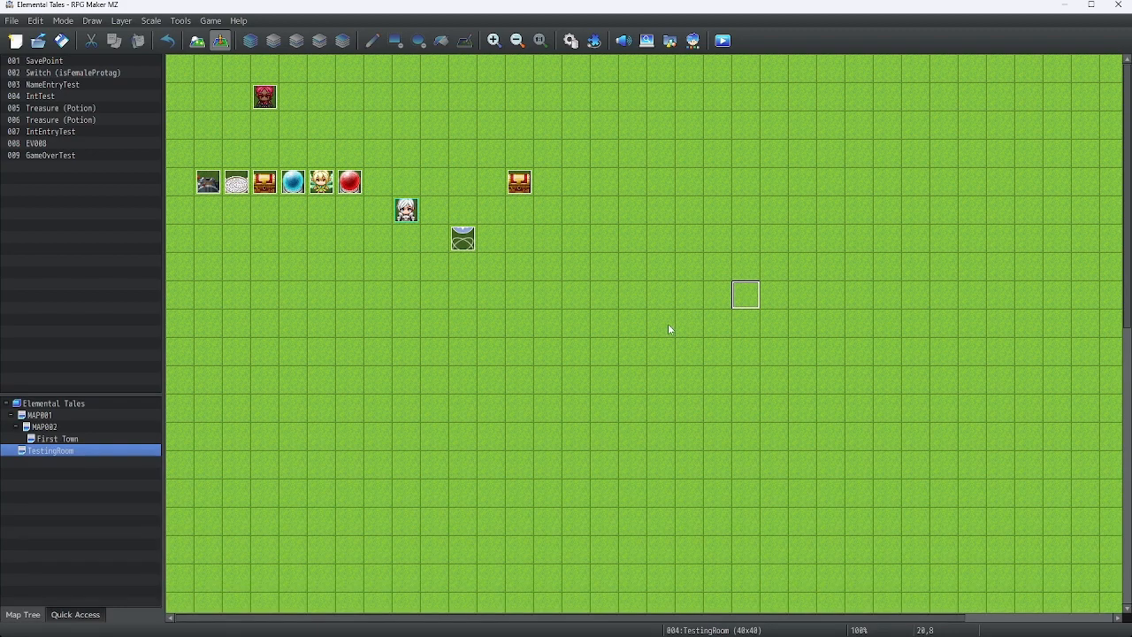
Create a new map named Intro under the Elemental Tales project
click(68, 402)
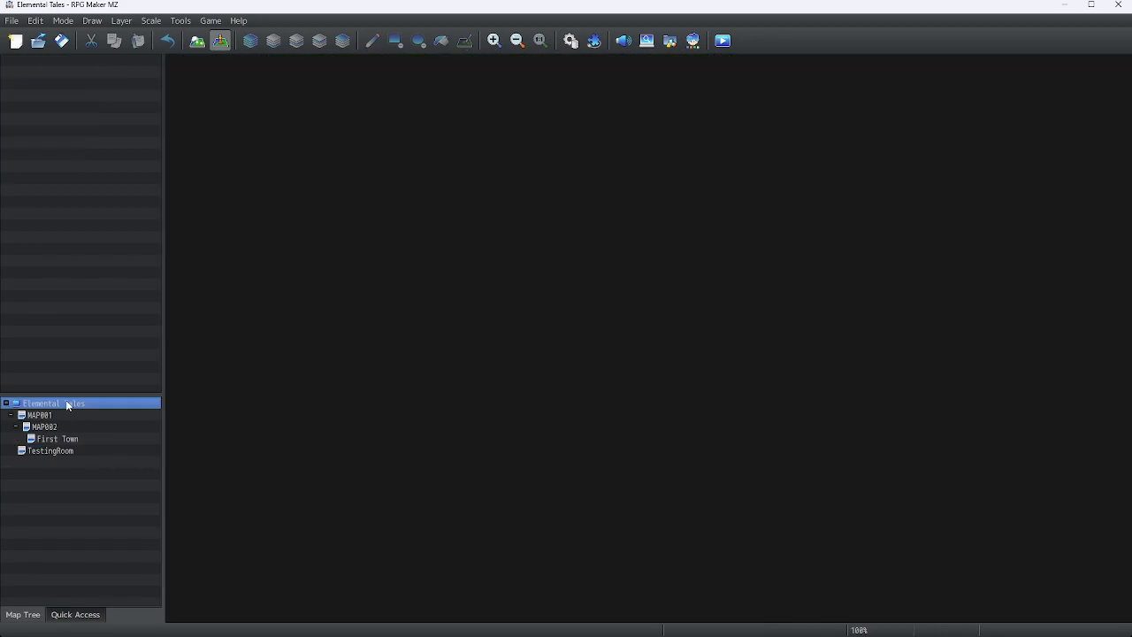
right_click(67, 403)
click(84, 424)
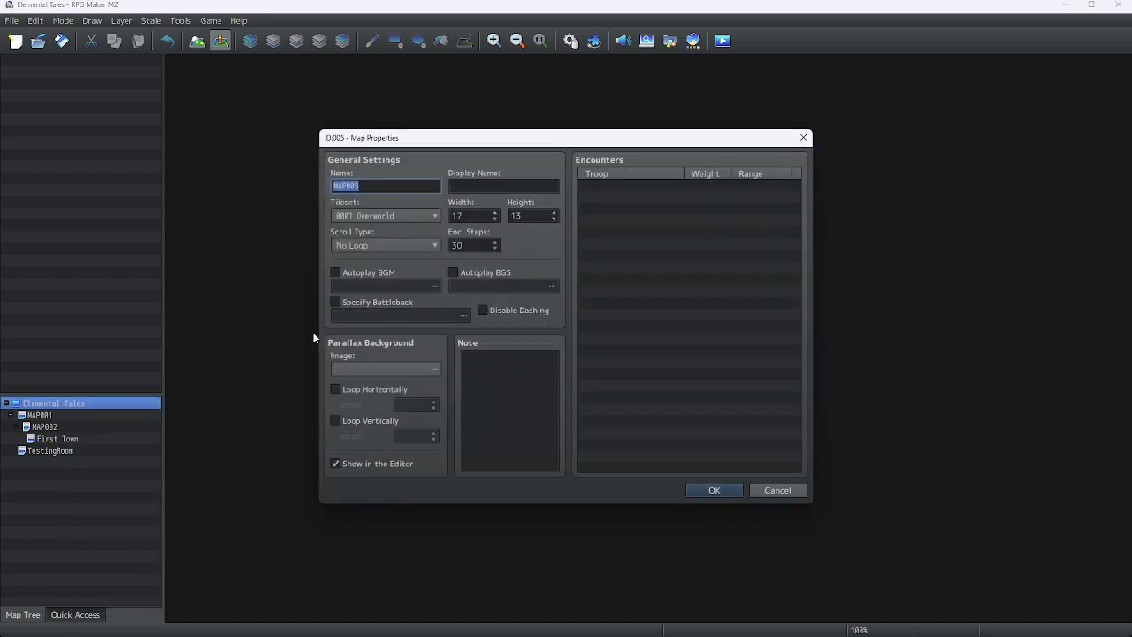
text(Intro)
click(706, 491)
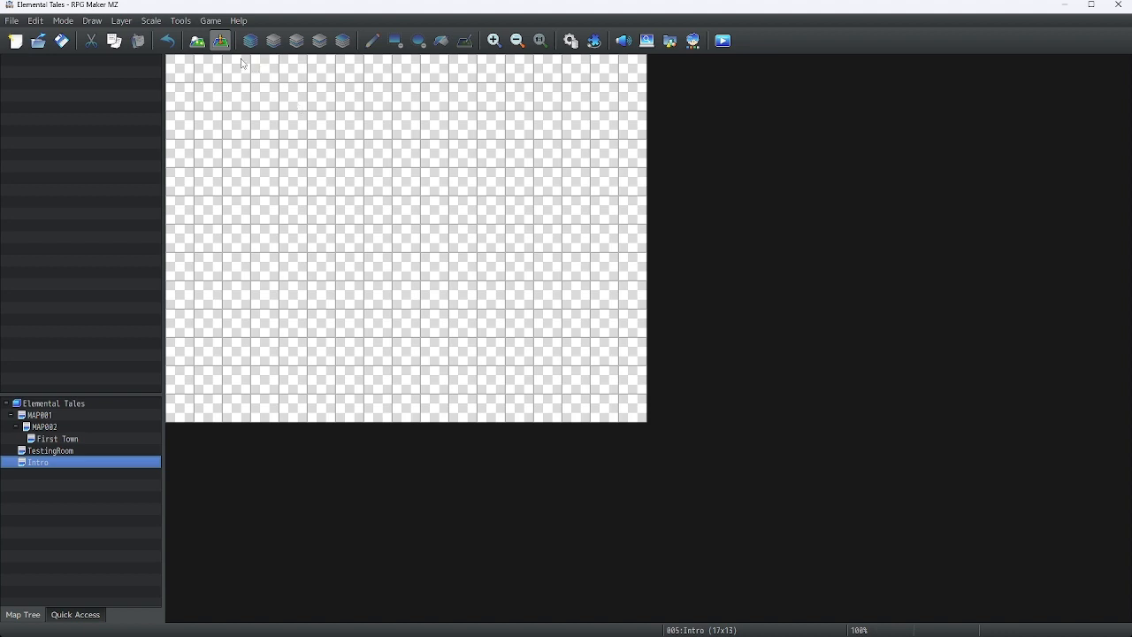
Create a new event in the map's top-left tile named IntroCutscene with an Autorun trigger
right_click(178, 70)
click(214, 91)
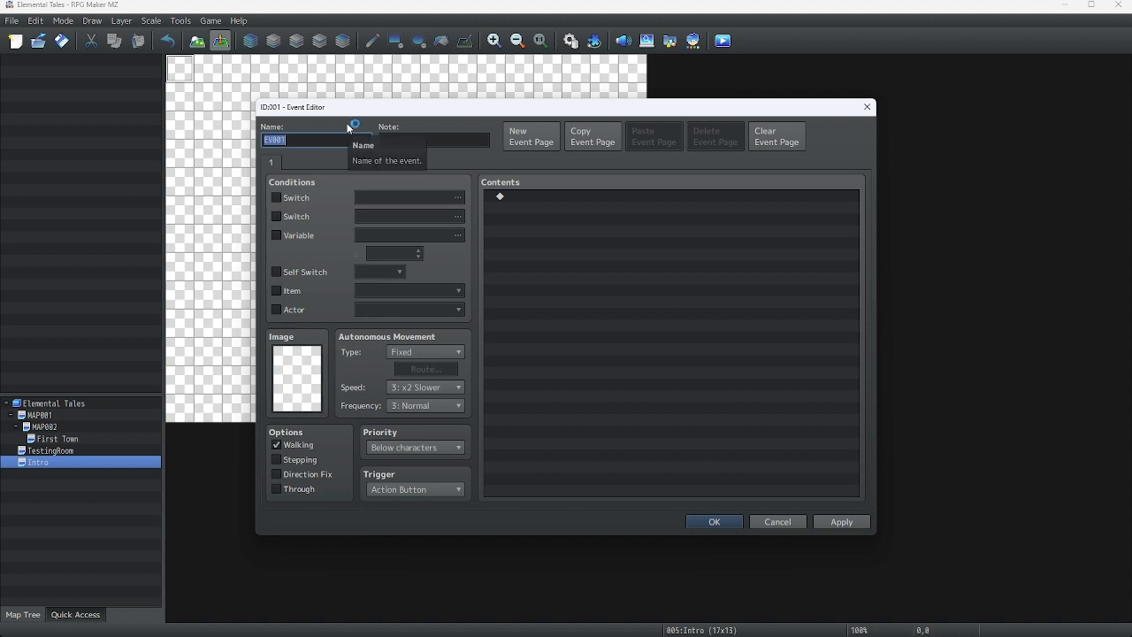
text(IntroCutscene)
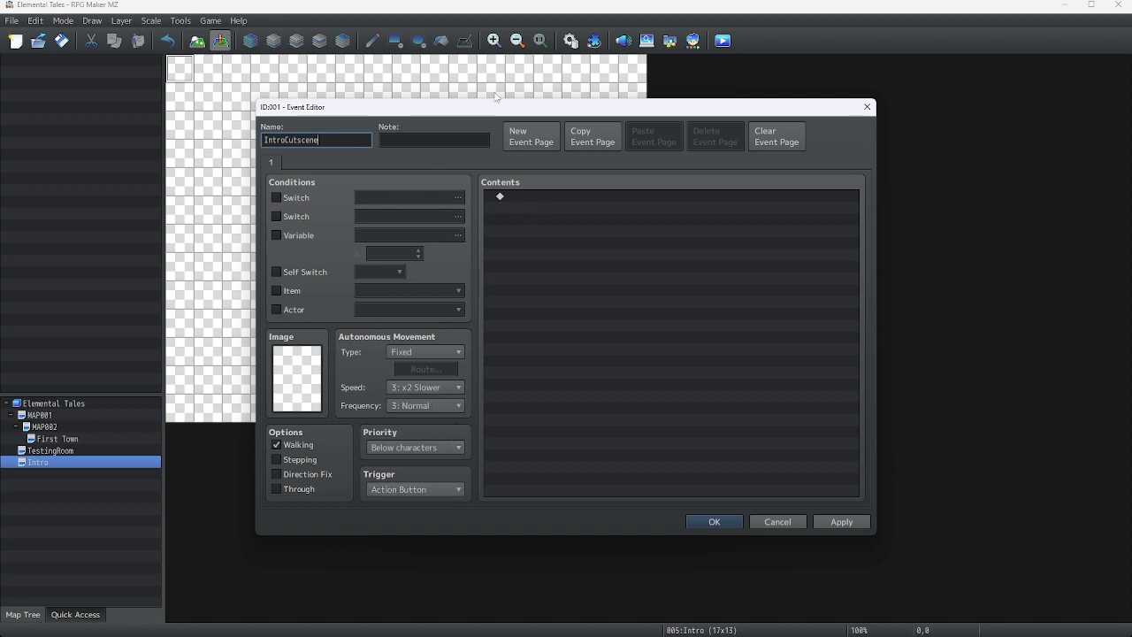
click(394, 488)
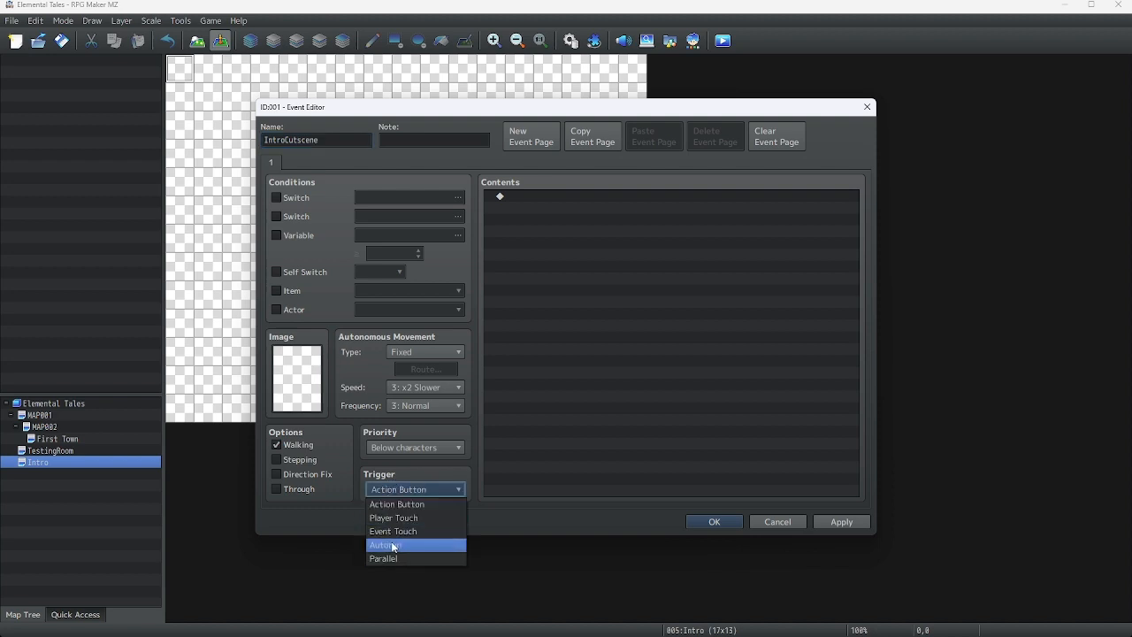
click(389, 545)
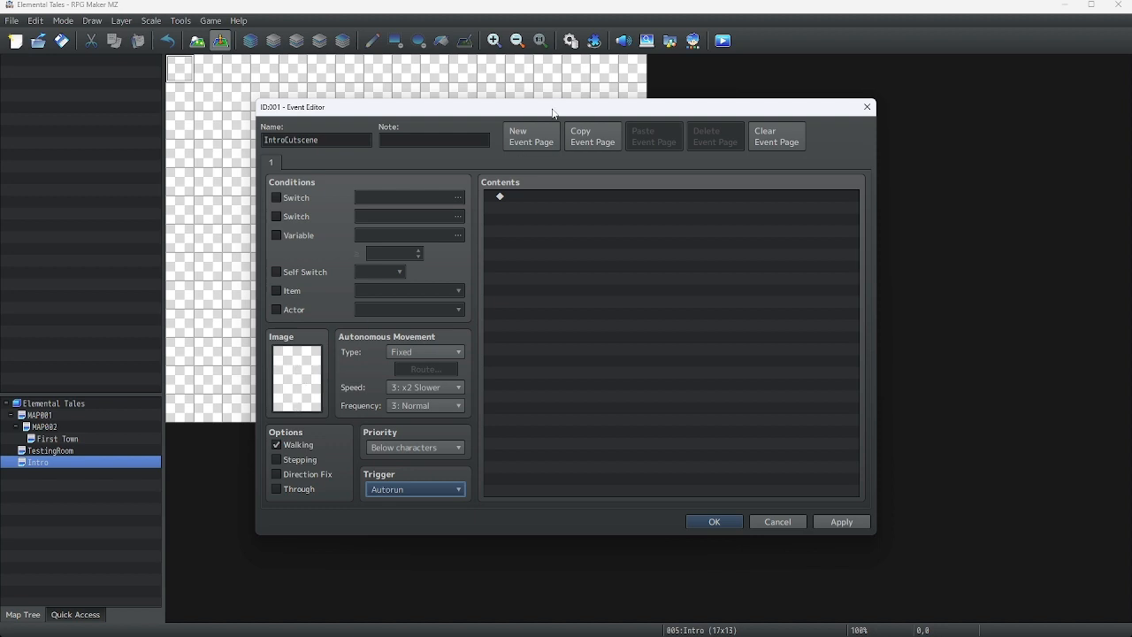
Add a second event page conditioned only on self switch A, then return to page 1
click(542, 140)
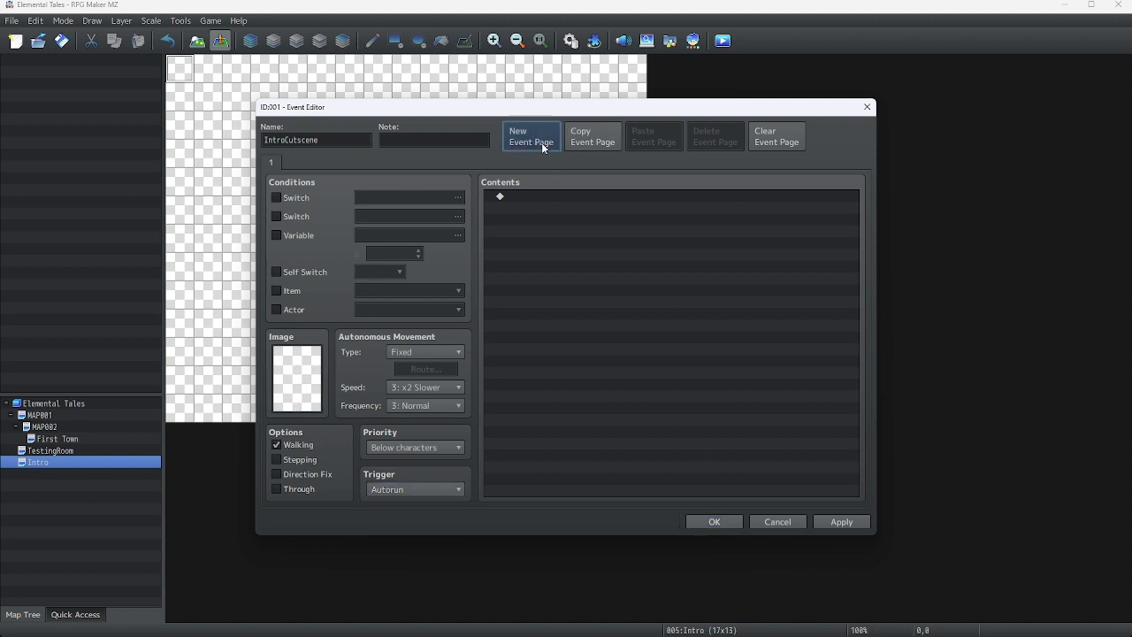
click(276, 235)
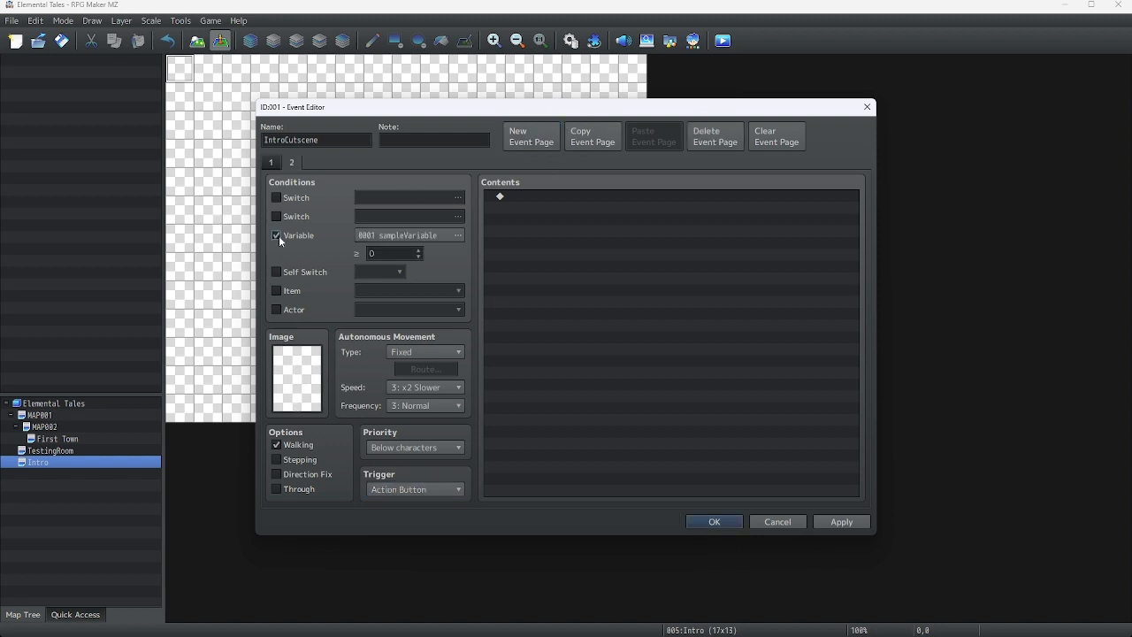
click(405, 236)
click(684, 163)
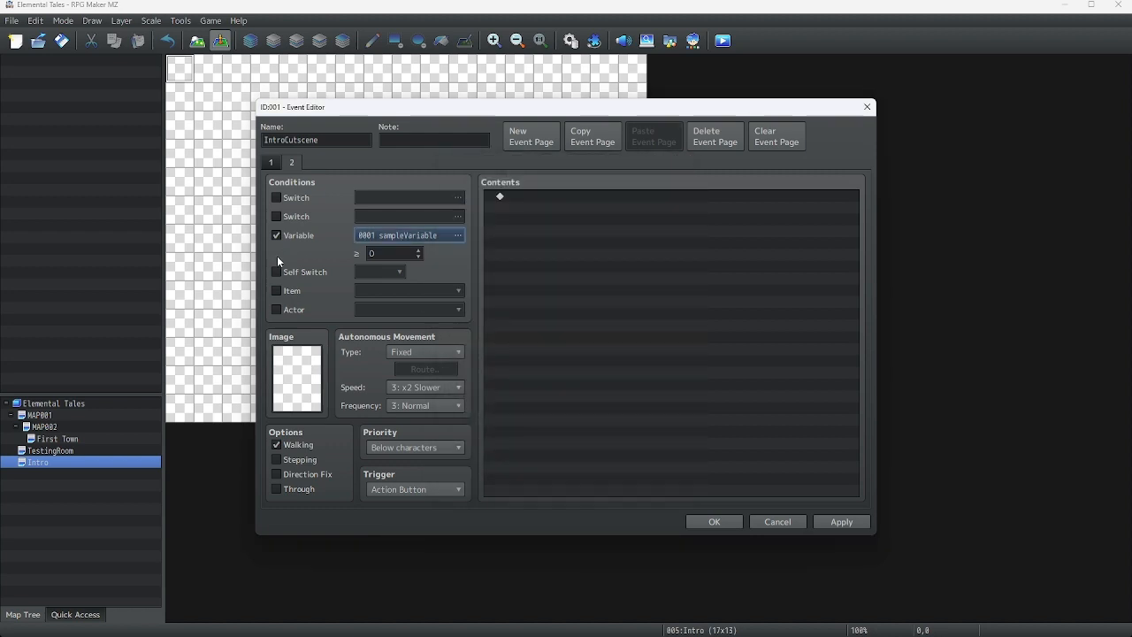
click(277, 273)
click(276, 235)
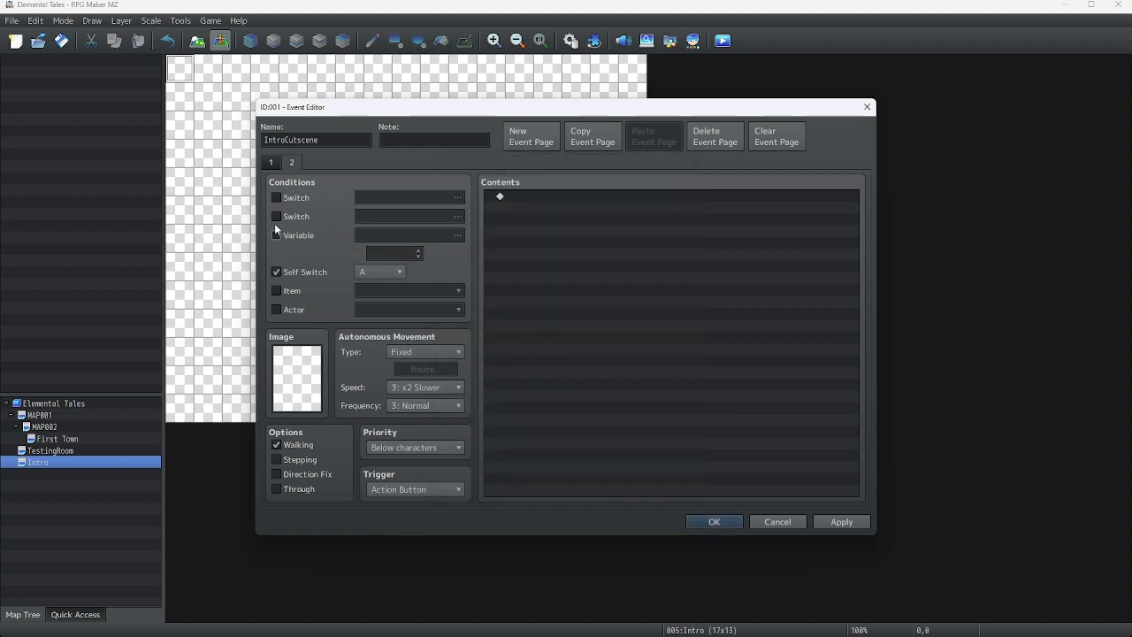
click(271, 162)
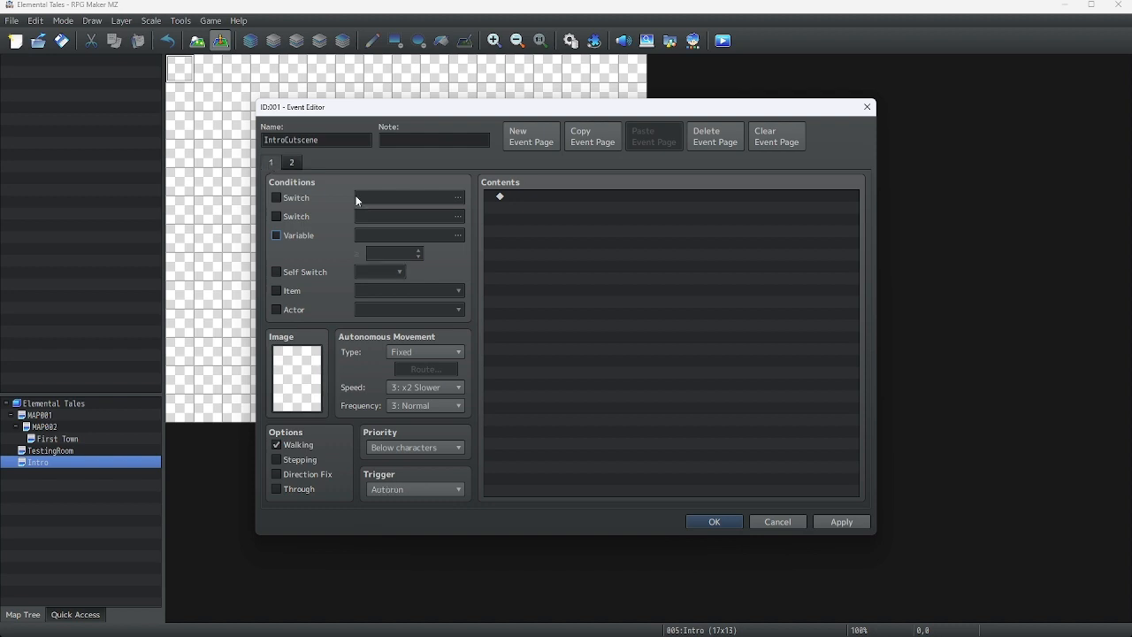
Add a Show Text command reading "Everything is dark... where are you? What is going on?"
double_click(522, 197)
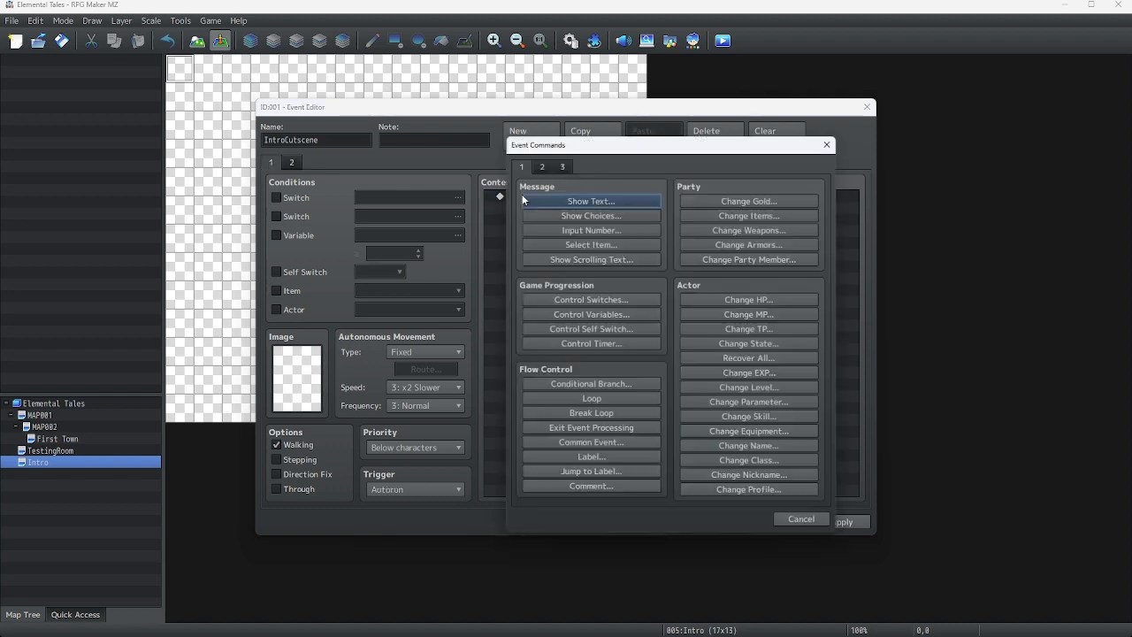
click(536, 199)
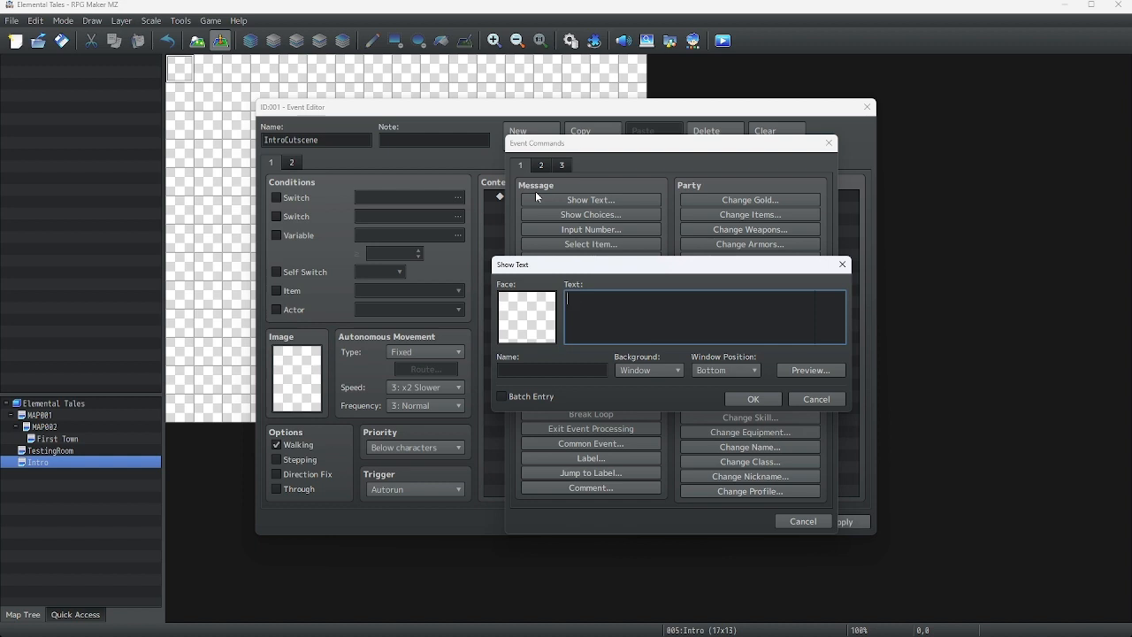
text(Everything is dark... where are you? What is going on?)
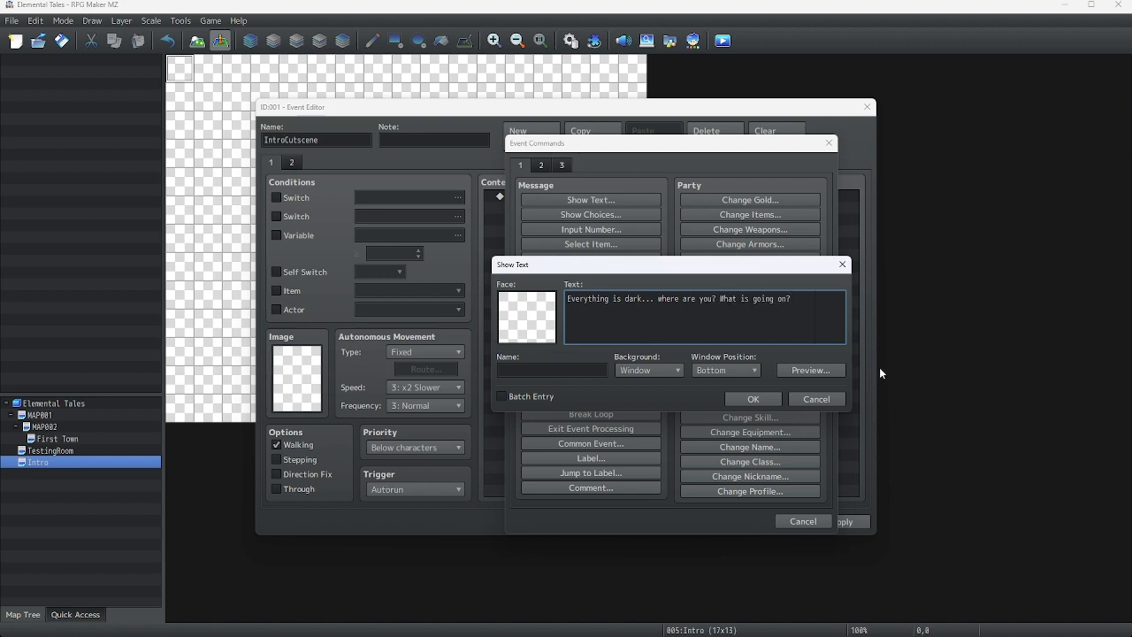
Preview the message and move "on?" onto a second line
click(815, 371)
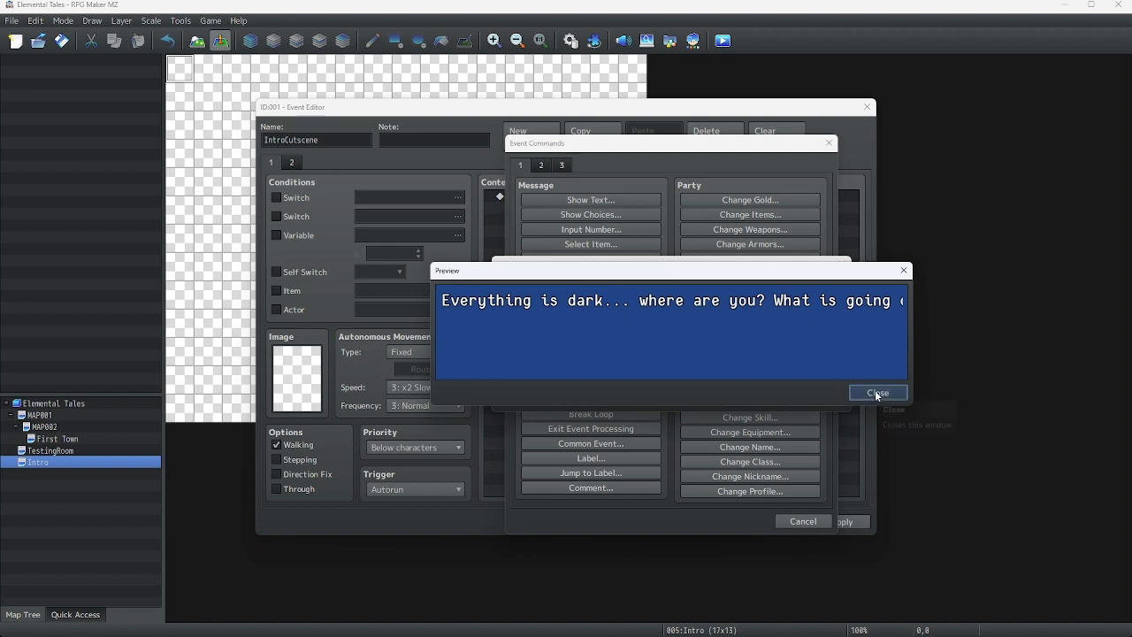
click(875, 391)
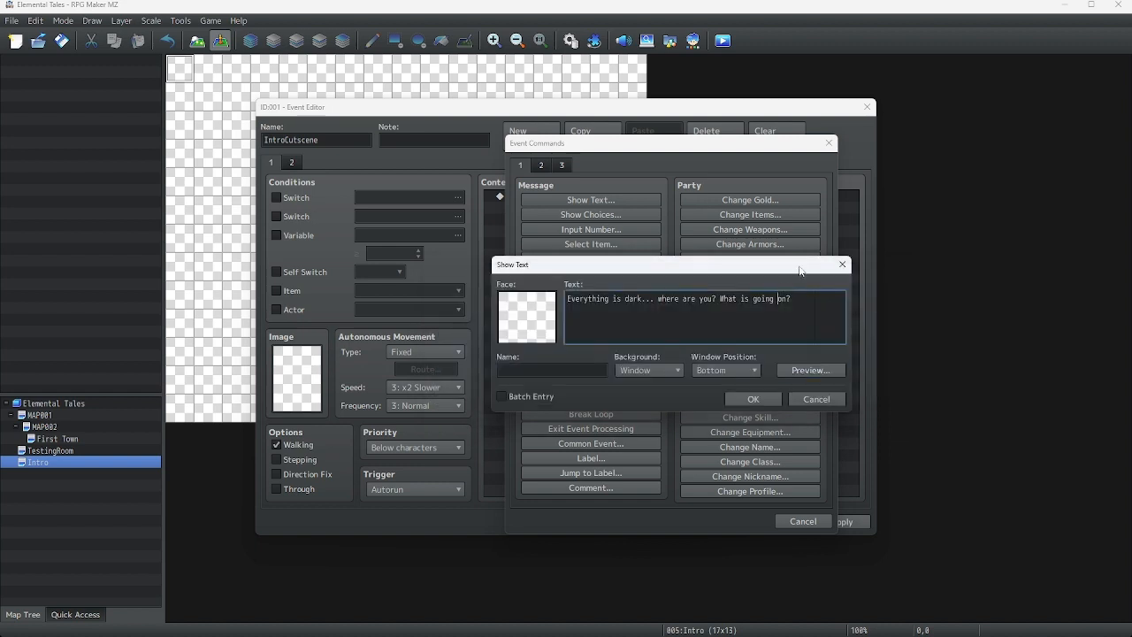
key(BackSpace)
key(Return)
click(821, 368)
click(874, 394)
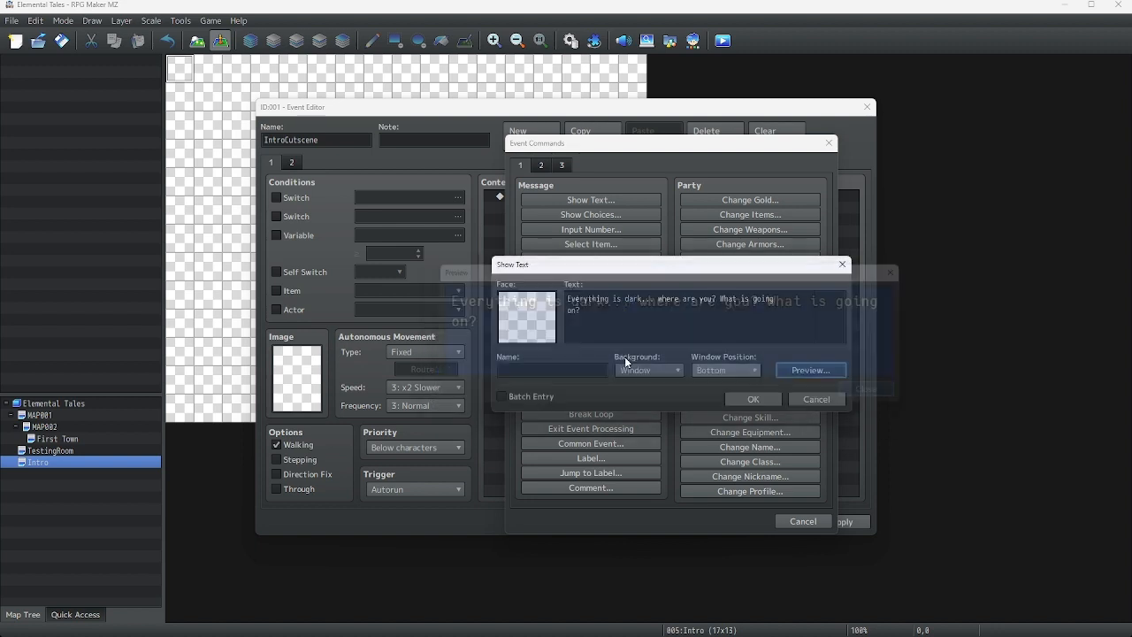
Append " You hear voices all around..." to the message, preview it and confirm the command
click(597, 312)
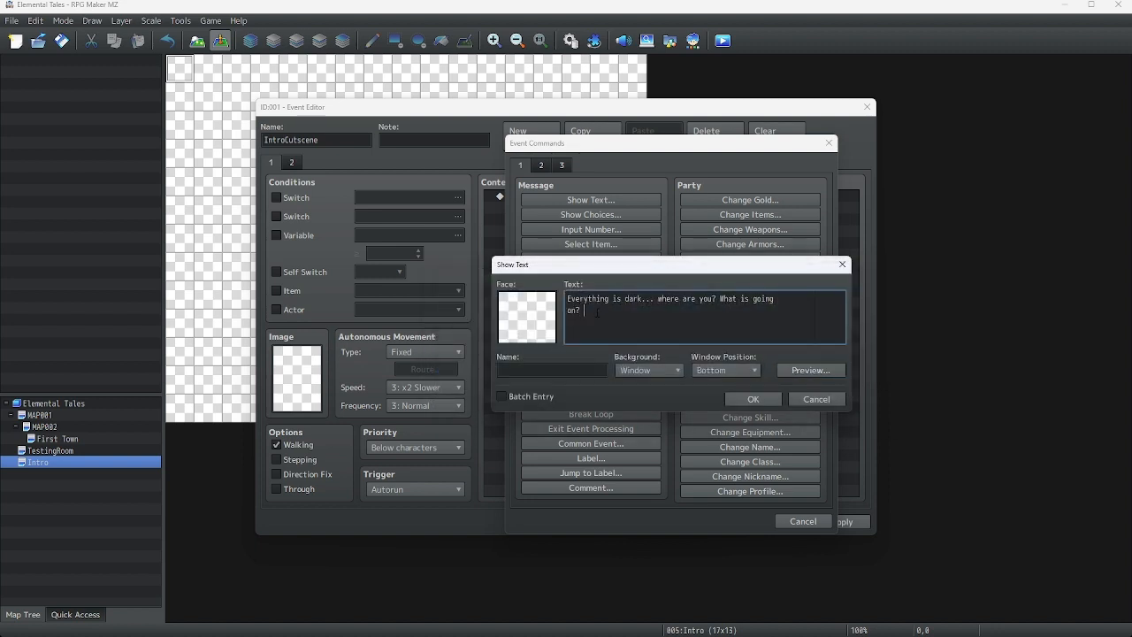
text(You hear voices all around...)
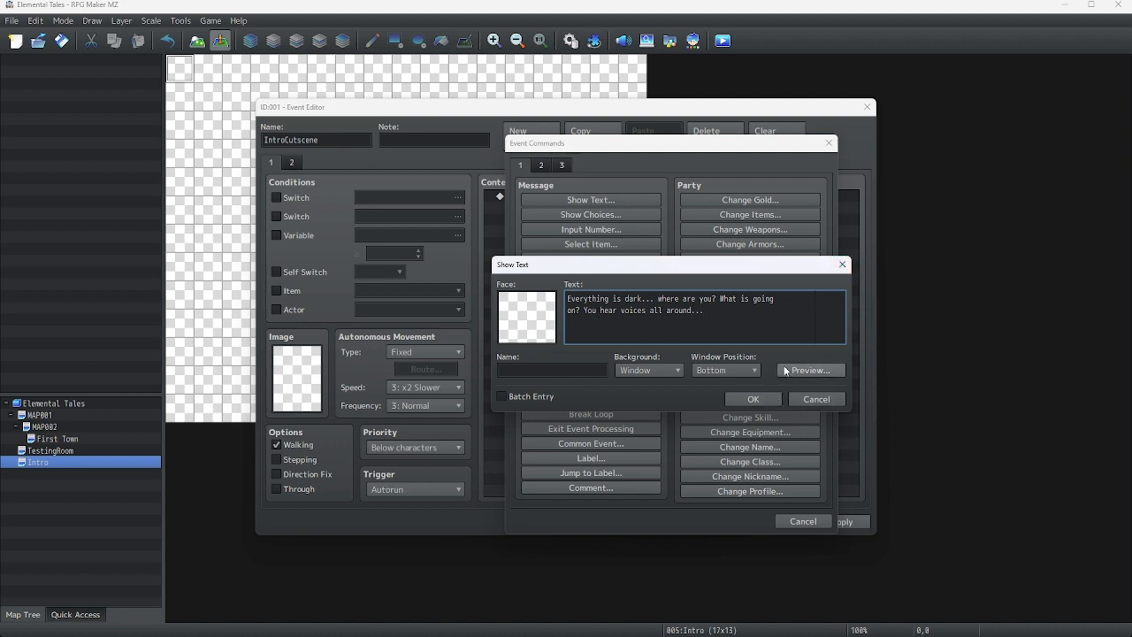
click(807, 370)
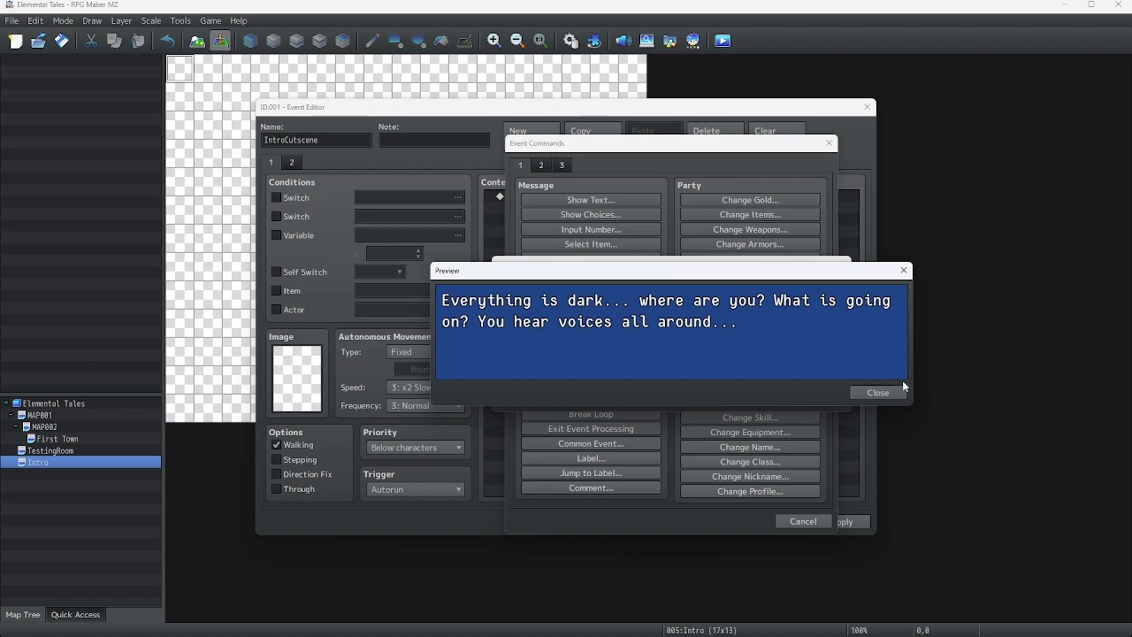
click(879, 394)
click(755, 401)
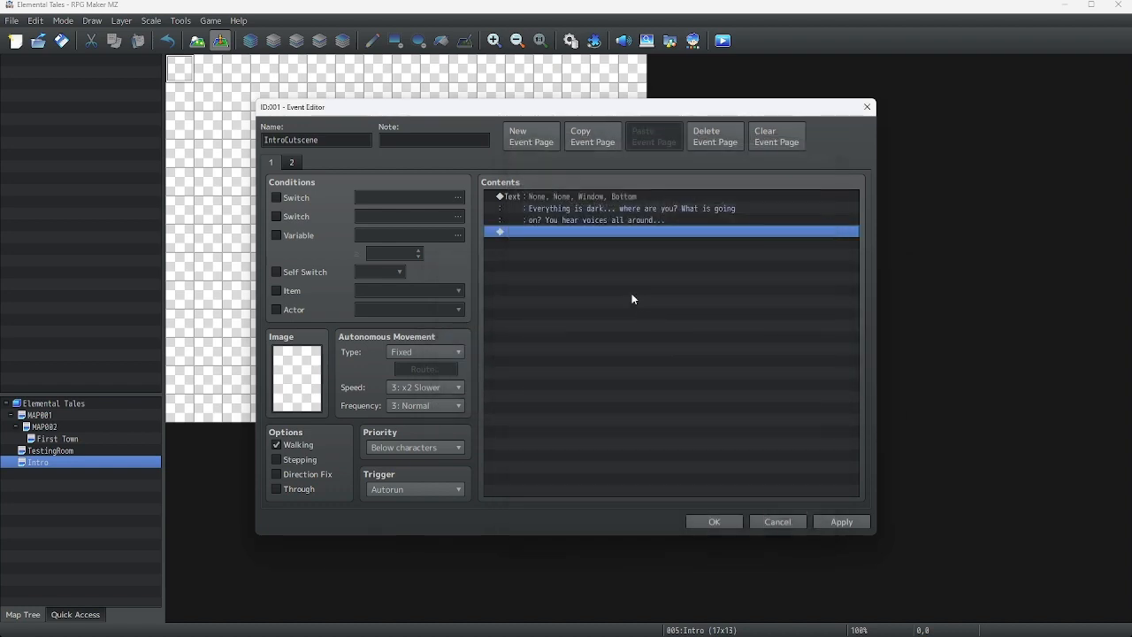
Insert another Show Text command with the speaker name Person and no face image
right_click(593, 228)
click(605, 240)
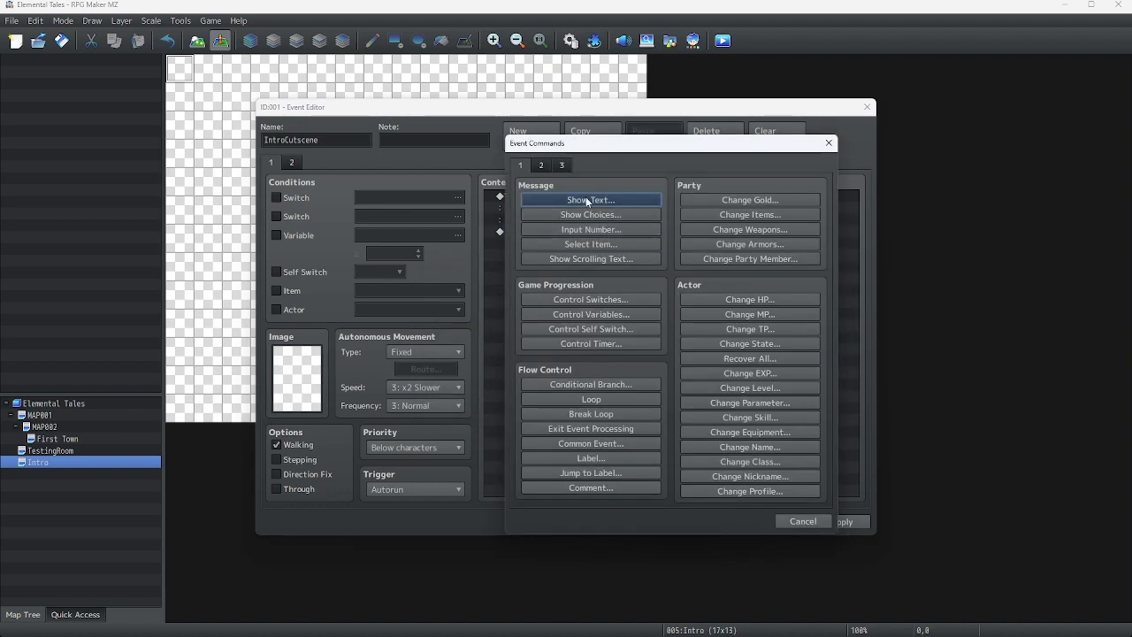
click(586, 200)
click(547, 371)
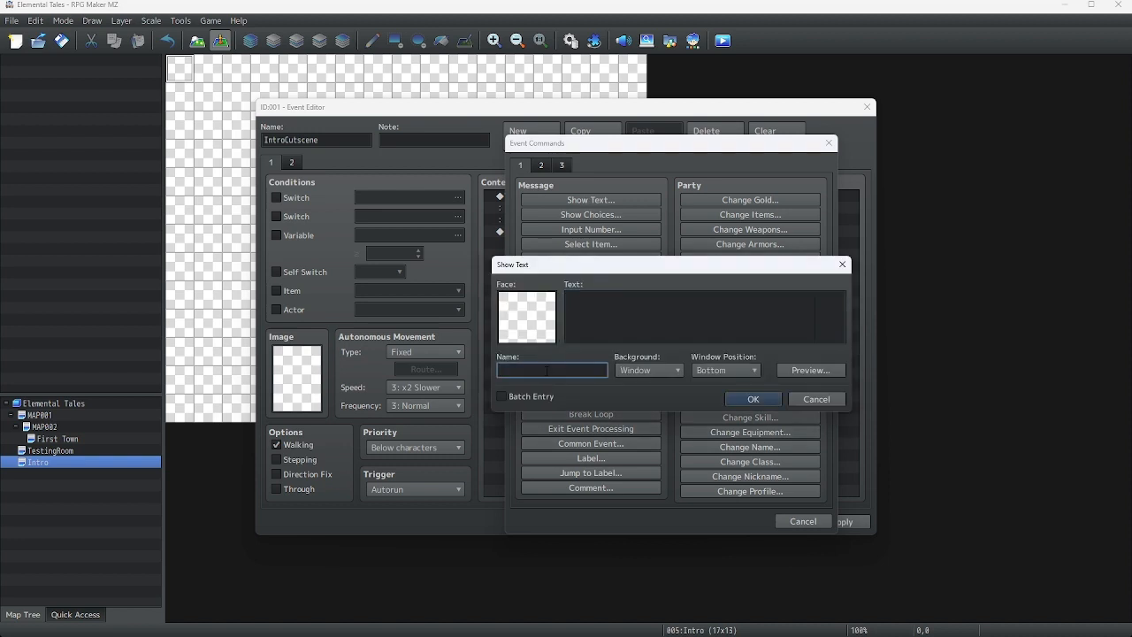
text(Percy)
key(BackSpace)
key(BackSpace)
key(BackSpace)
key(BackSpace)
key(BackSpace)
text(Person)
double_click(549, 316)
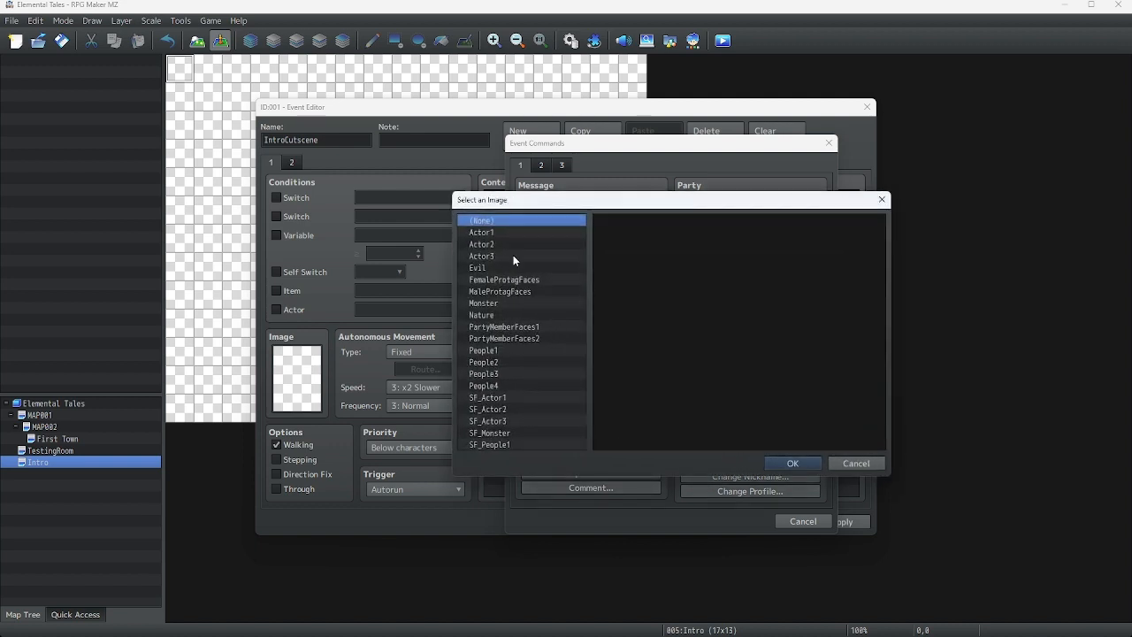
click(850, 464)
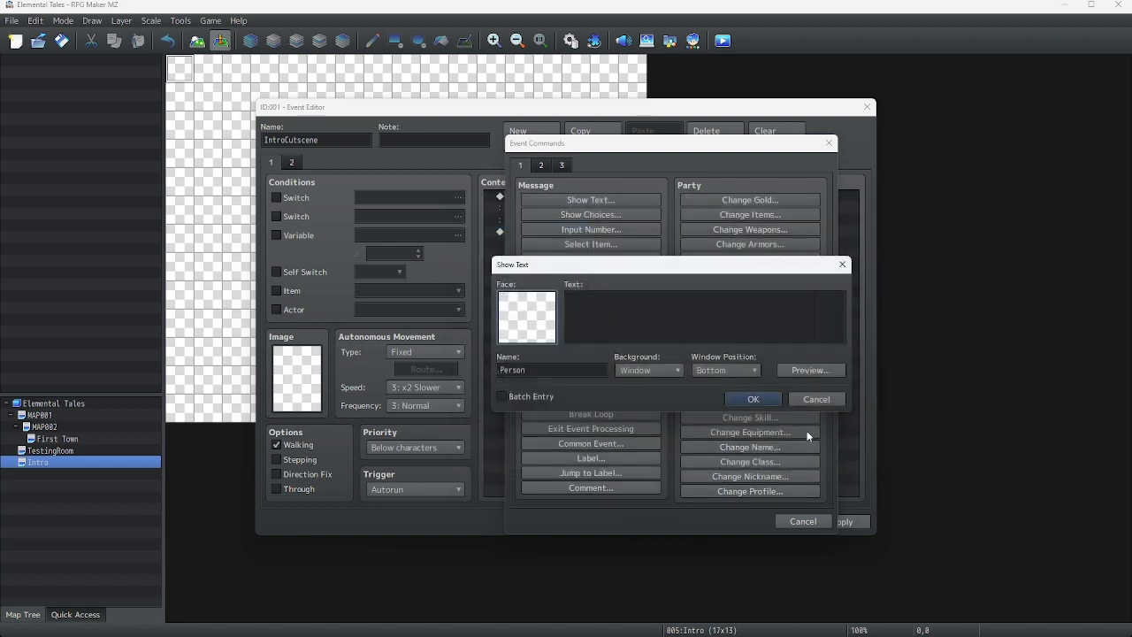
Enter the message "Is the printing pod working? Our newly printed biomass" and preview it
click(584, 299)
text(I )
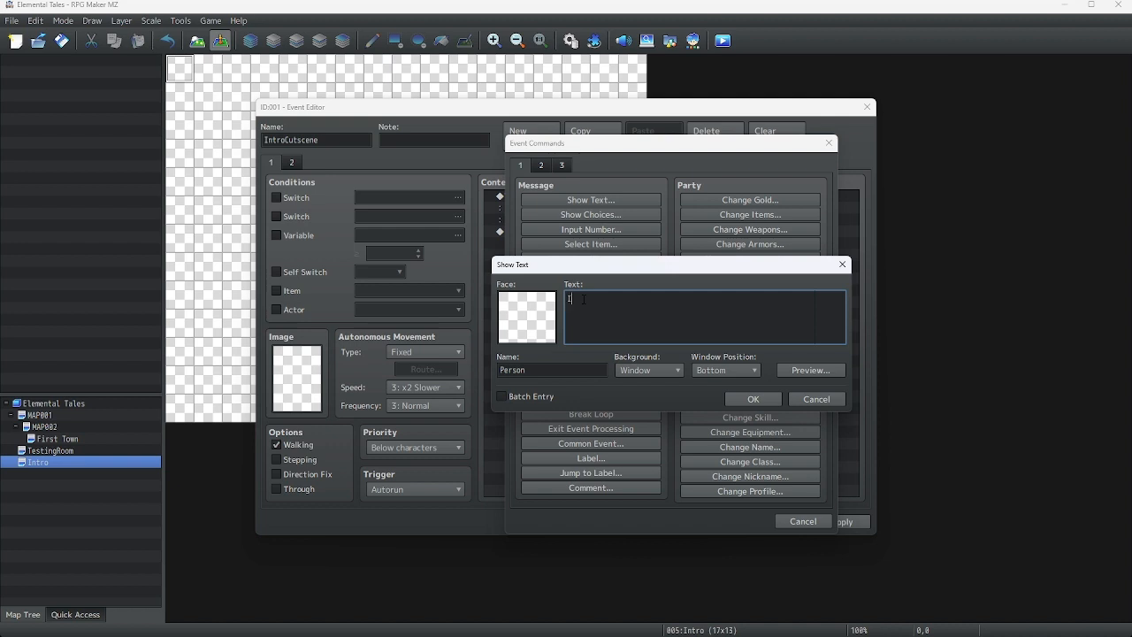
text(s the printing p)
text(od working?)
text( We)
key(BackSpace)
key(BackSpace)
key(BackSpace)
text(Our newly pr)
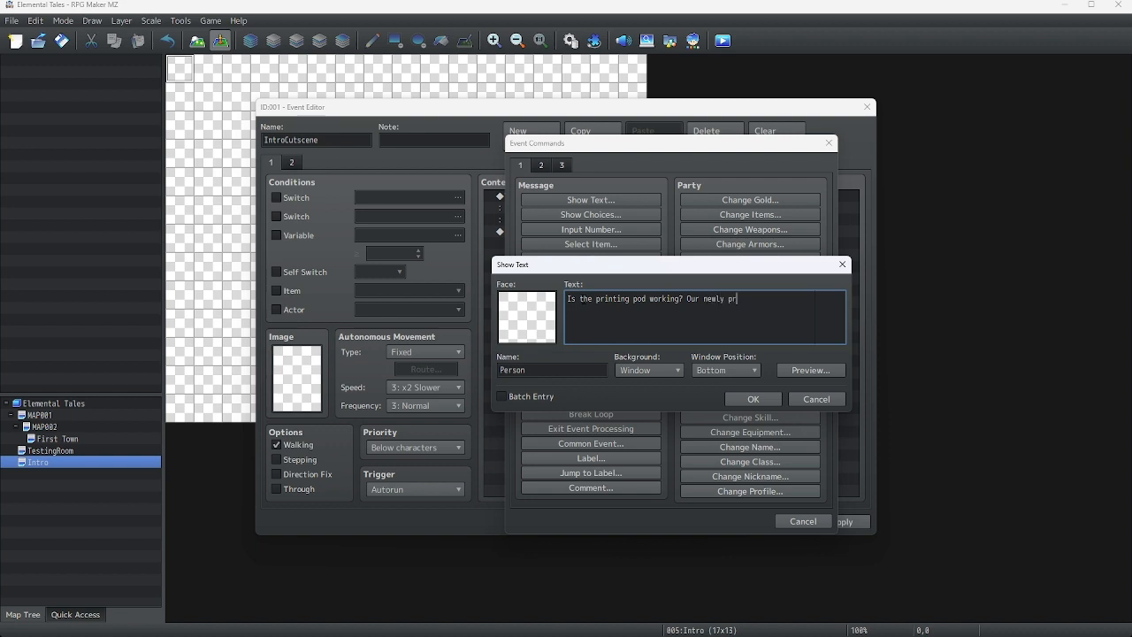
text(inted biomass)
click(821, 369)
click(875, 393)
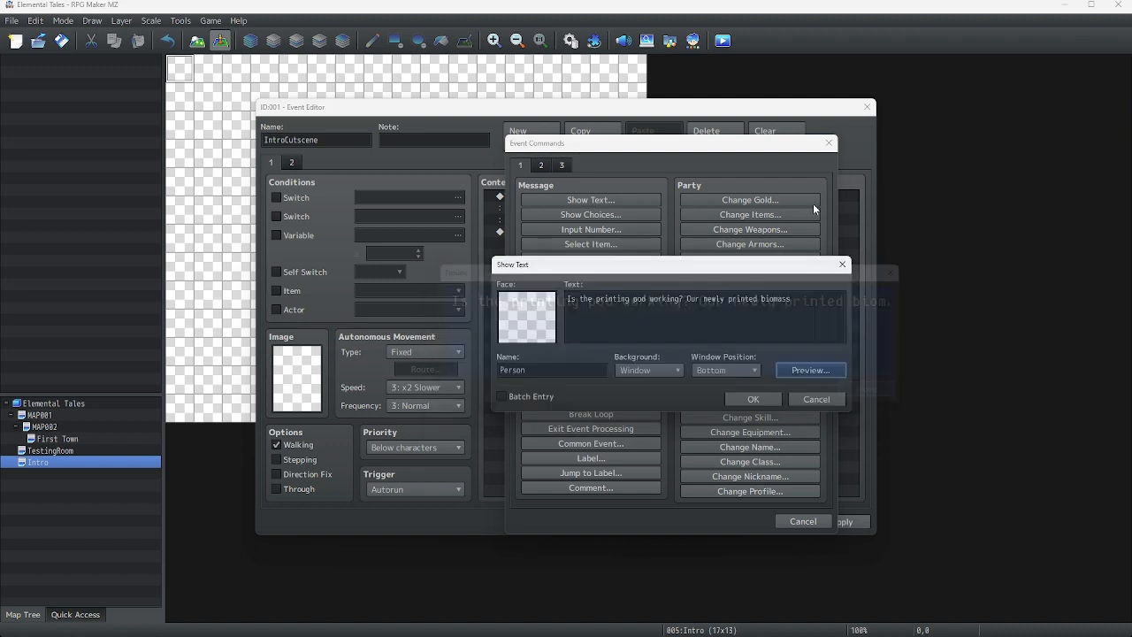
Break the line before "biomass", continue with ", I mean, entity is almost done." and confirm
click(760, 299)
key(BackSpace)
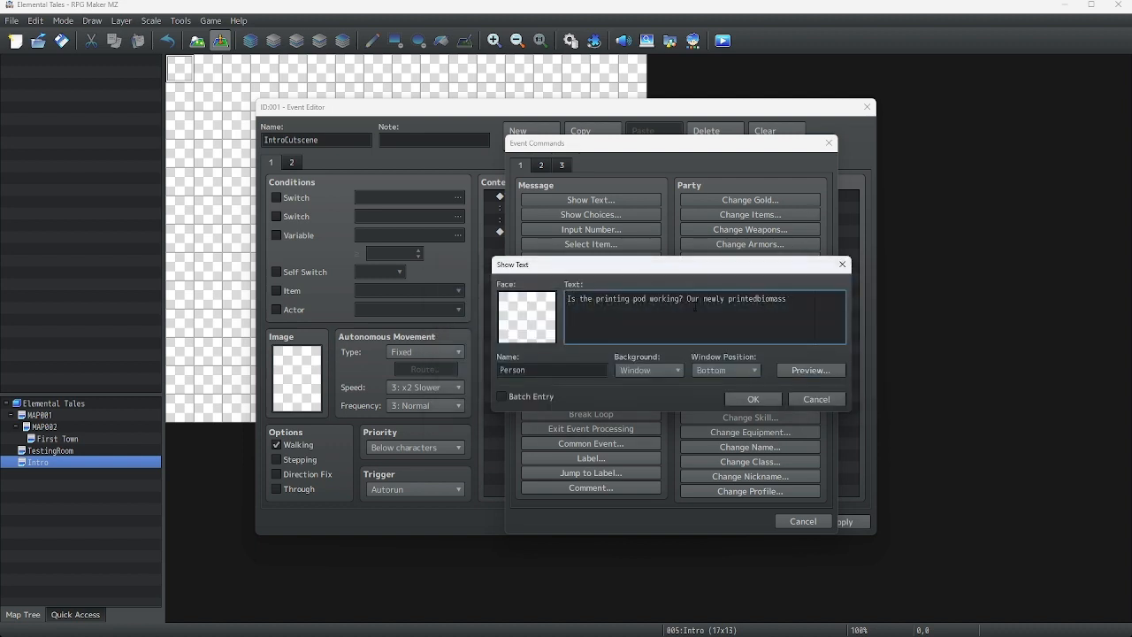
key(Return)
text(mean, entity is almost done.)
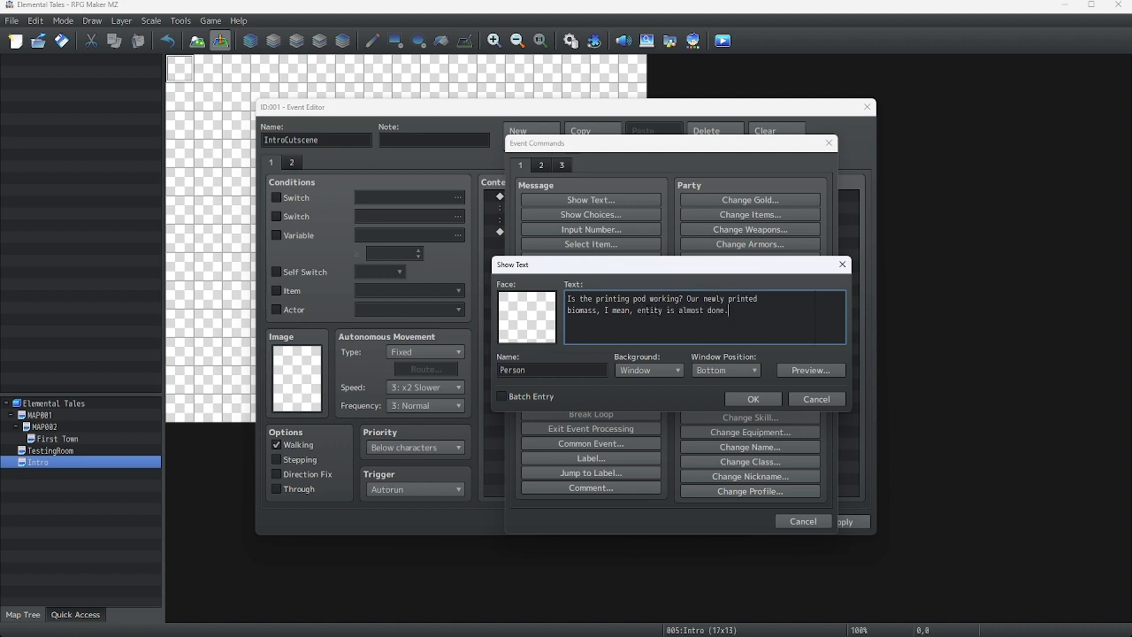
click(759, 402)
Rename the second message's speaker to Person A
right_click(565, 237)
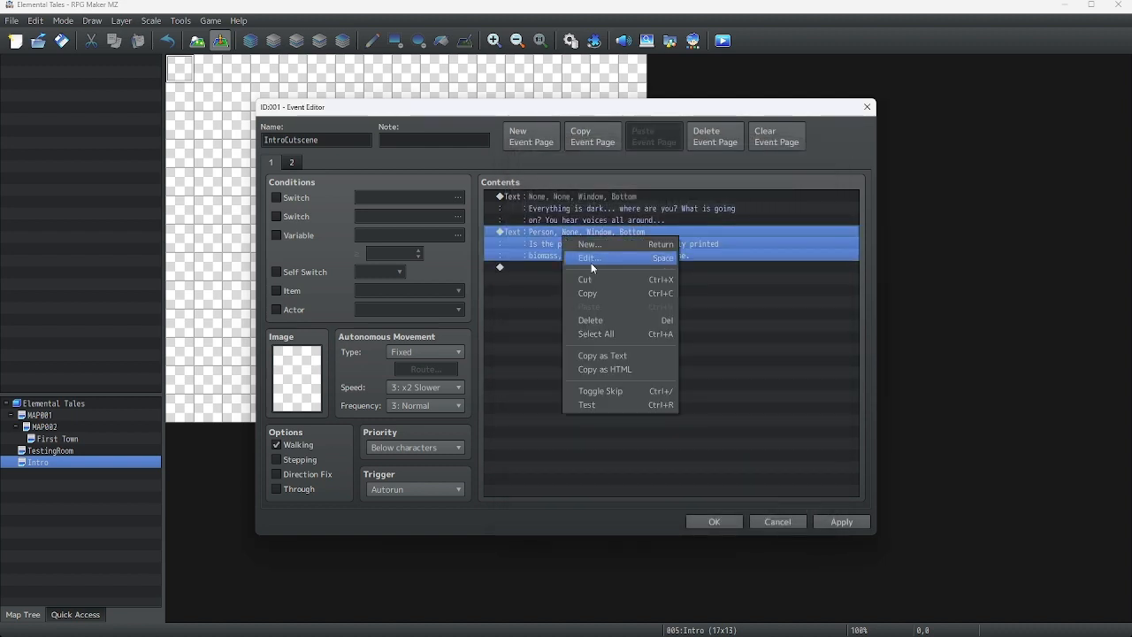
click(591, 257)
click(575, 371)
text(A)
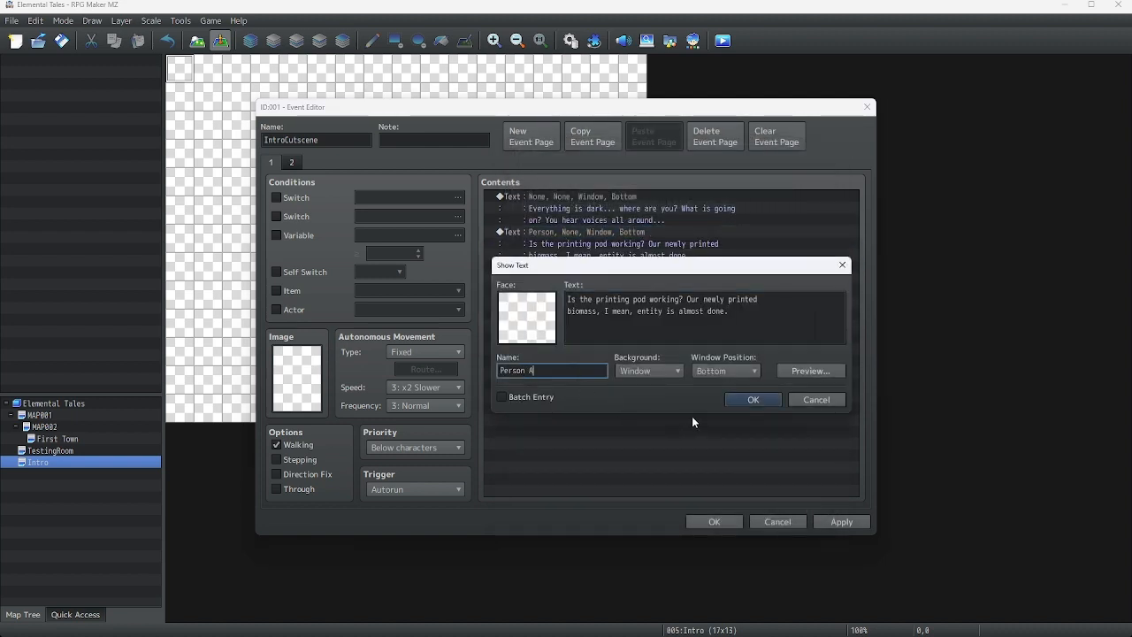
click(741, 400)
Insert another Show Text command at the end of the list with the speaker name Person B
right_click(550, 267)
click(566, 262)
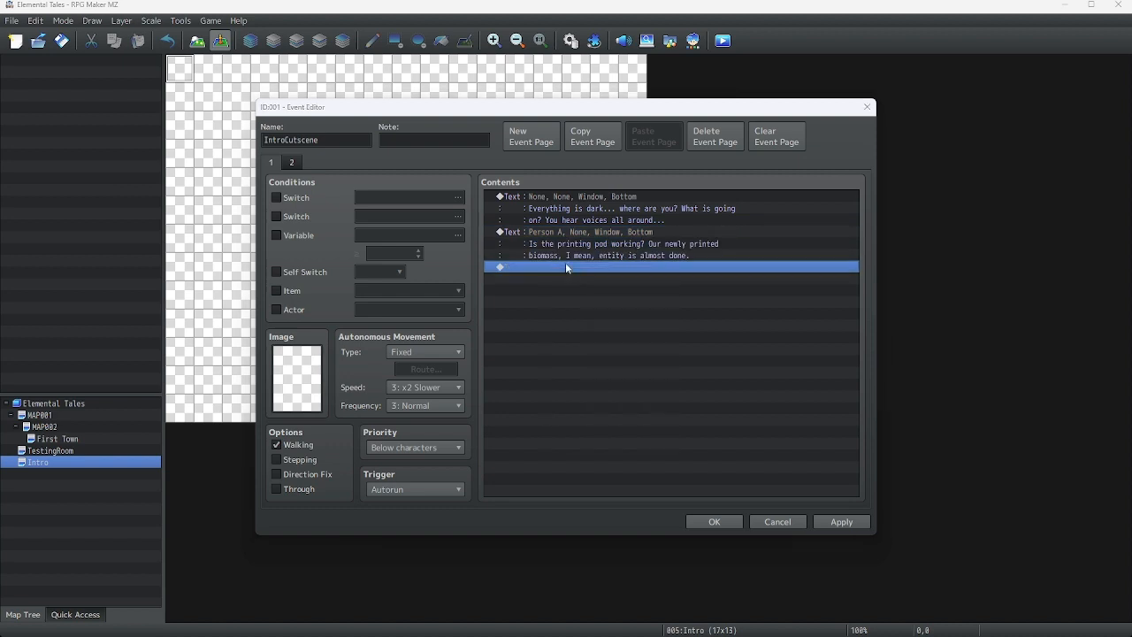
double_click(565, 262)
click(564, 191)
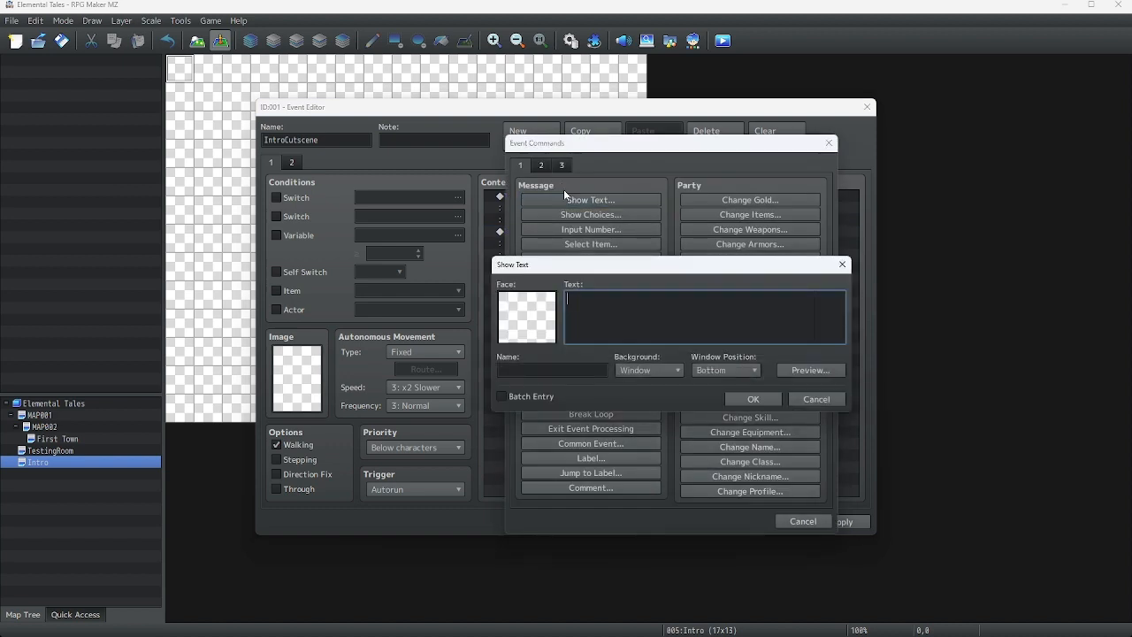
click(534, 365)
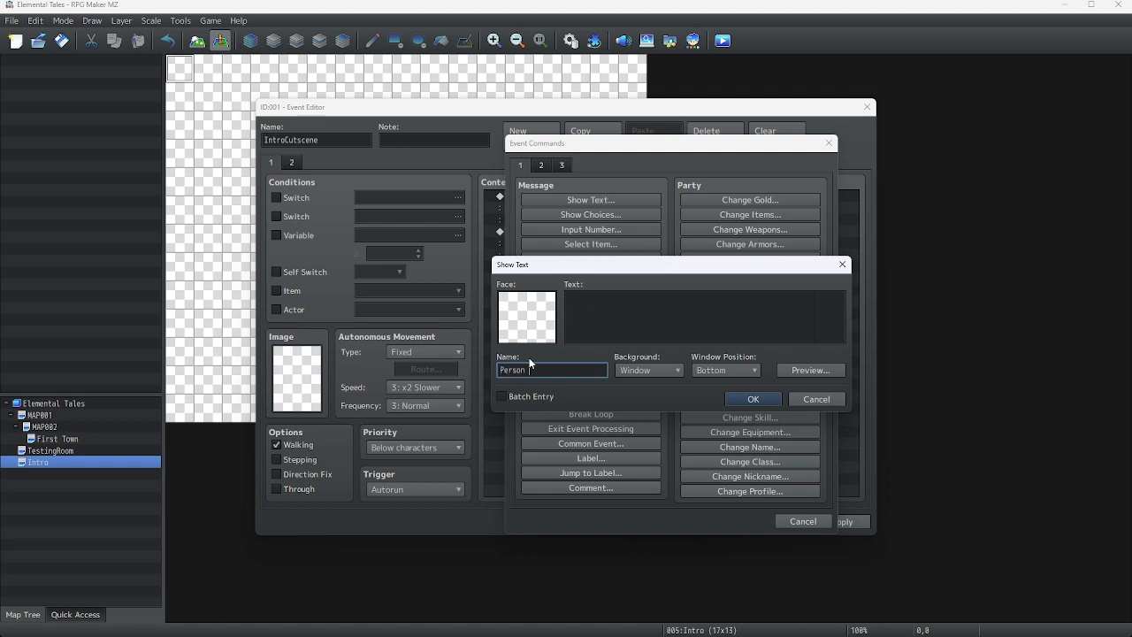
Enter the message "Yep. All we need is to give this specimen a proper" with "name." on a second line and confirm
click(679, 297)
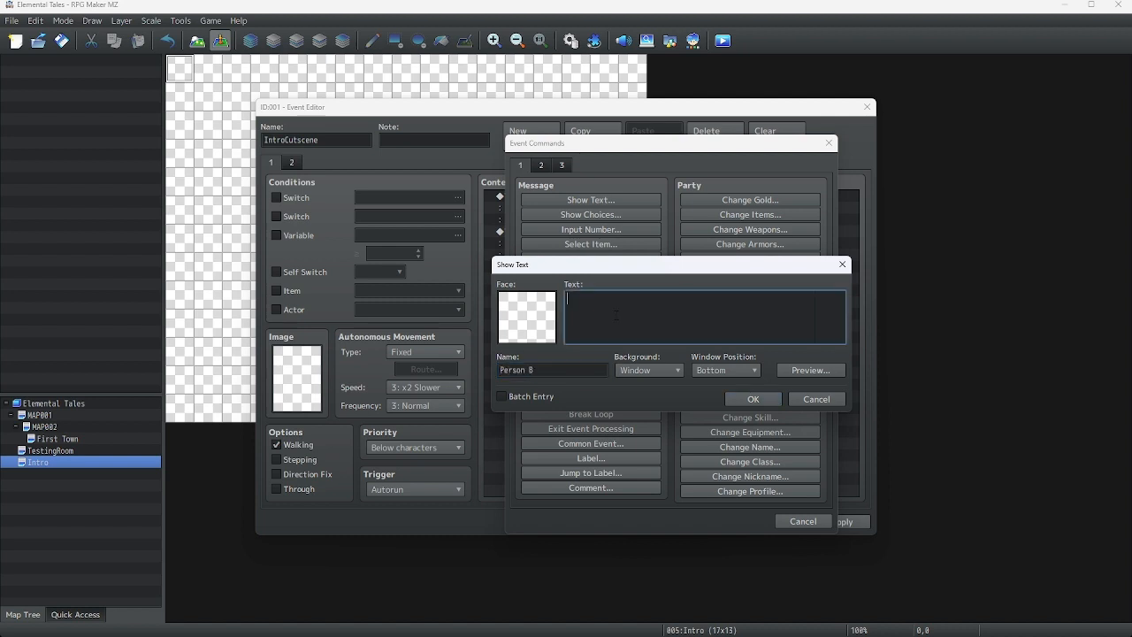
text(Yep. All we need is to give this specimen a proper)
key(Return)
text(name.)
click(750, 398)
Open Person B's message and preview how it appears in game
right_click(609, 269)
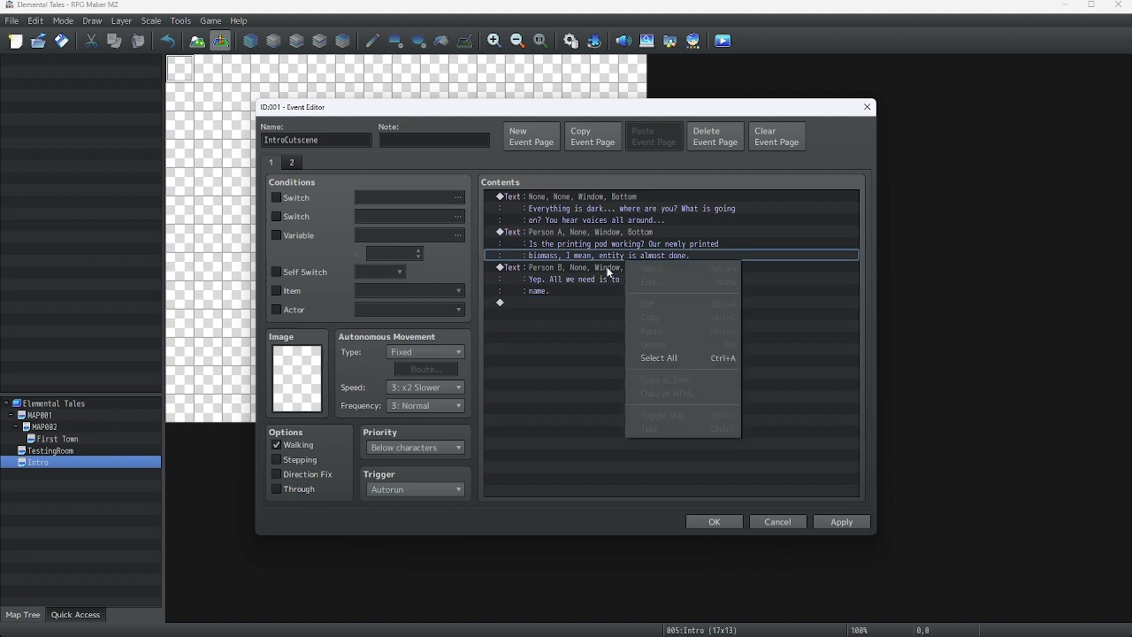
click(640, 291)
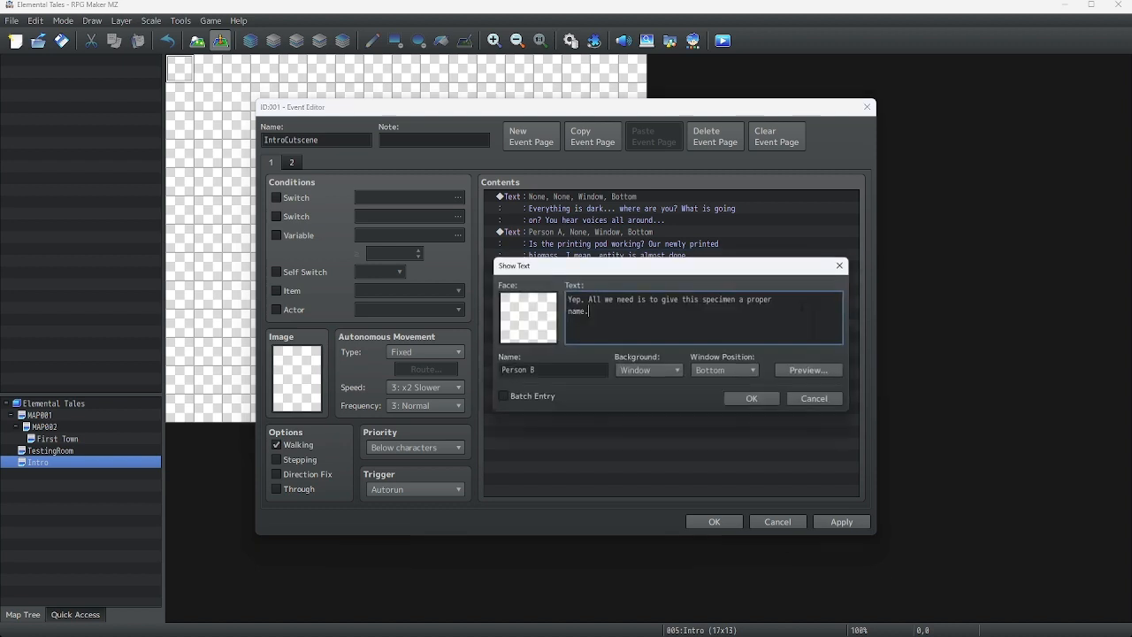
click(803, 369)
click(869, 395)
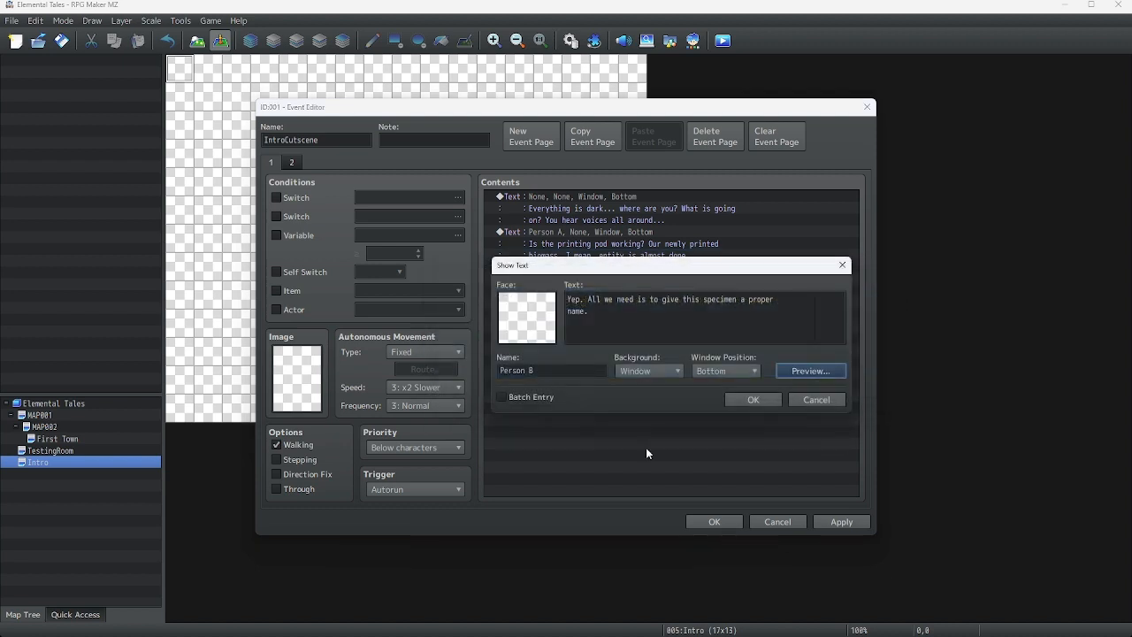
click(754, 404)
Paste a copy of Person A's message at the end of the command list
right_click(553, 236)
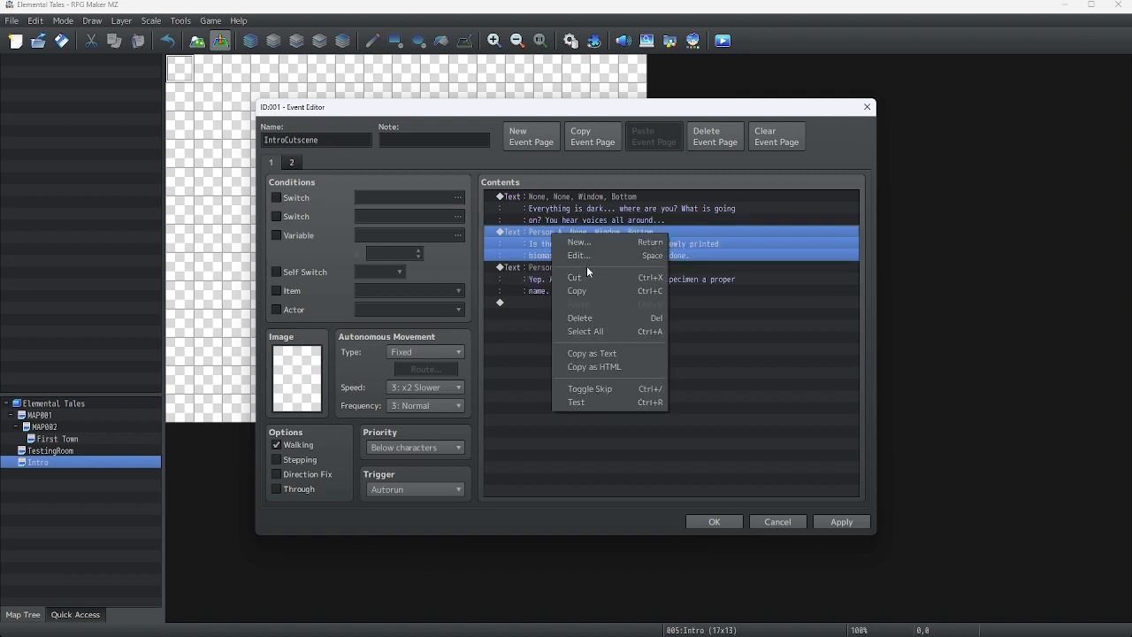
right_click(546, 303)
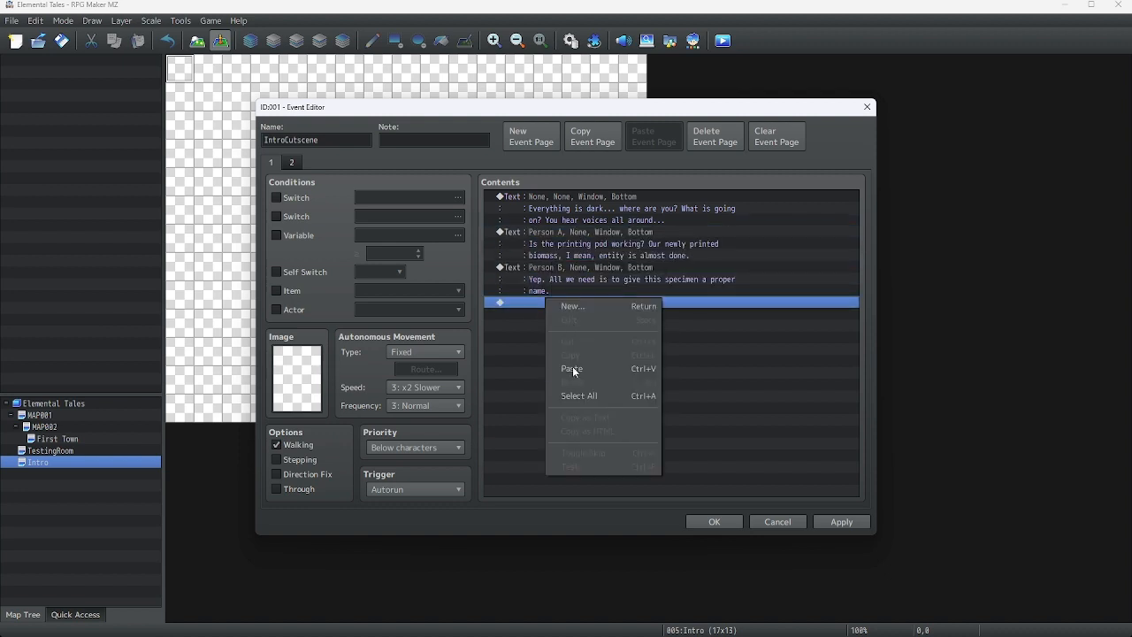
click(575, 372)
Replace the copied message's text with "What should we name them?" and confirm
right_click(581, 303)
click(645, 292)
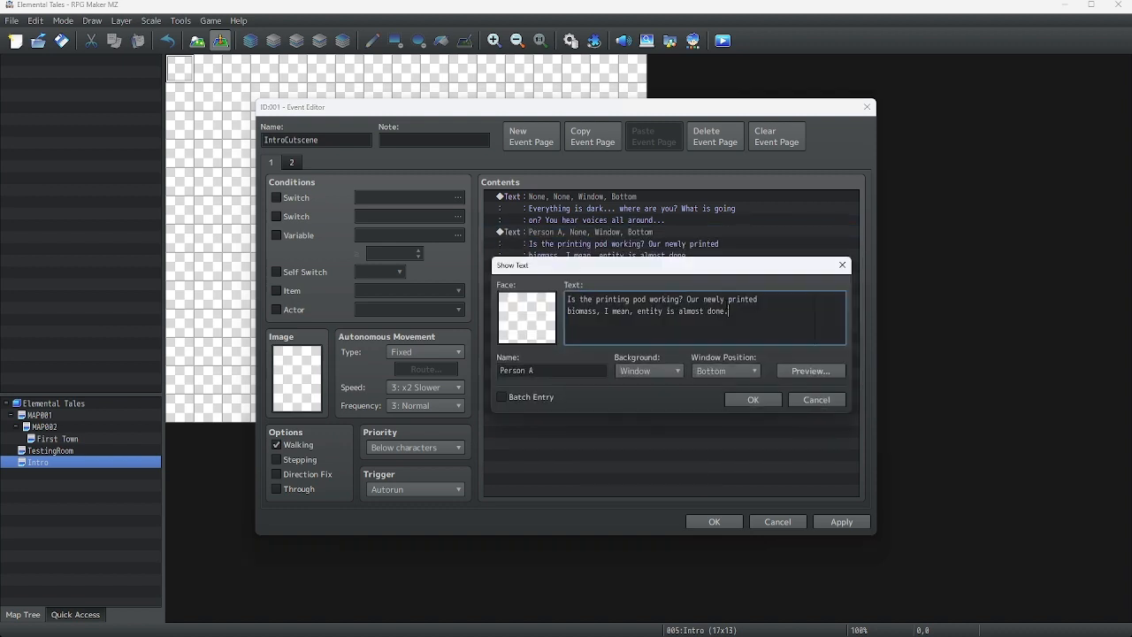
drag(740, 314, 491, 272)
text(Wh)
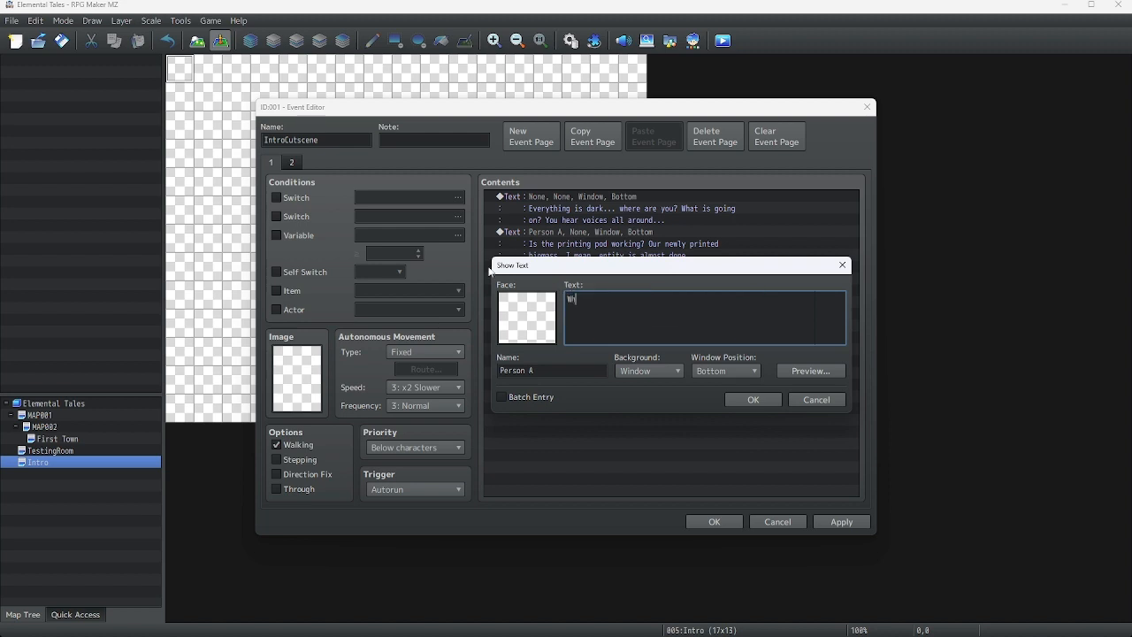
text(at should we name them?)
click(751, 400)
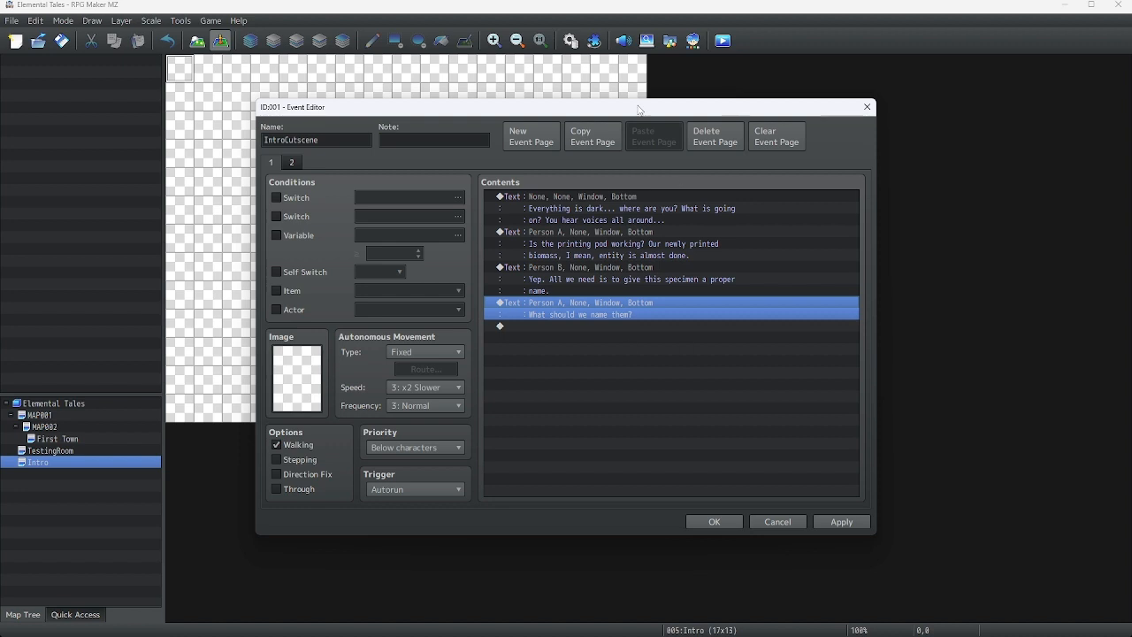
right_click(535, 326)
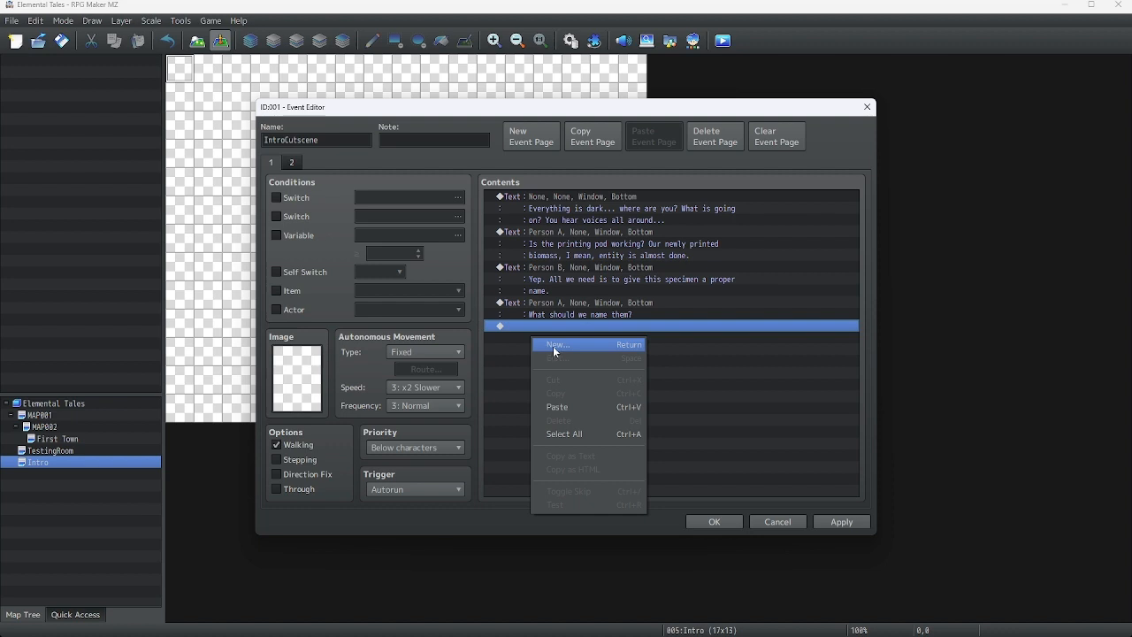
click(553, 346)
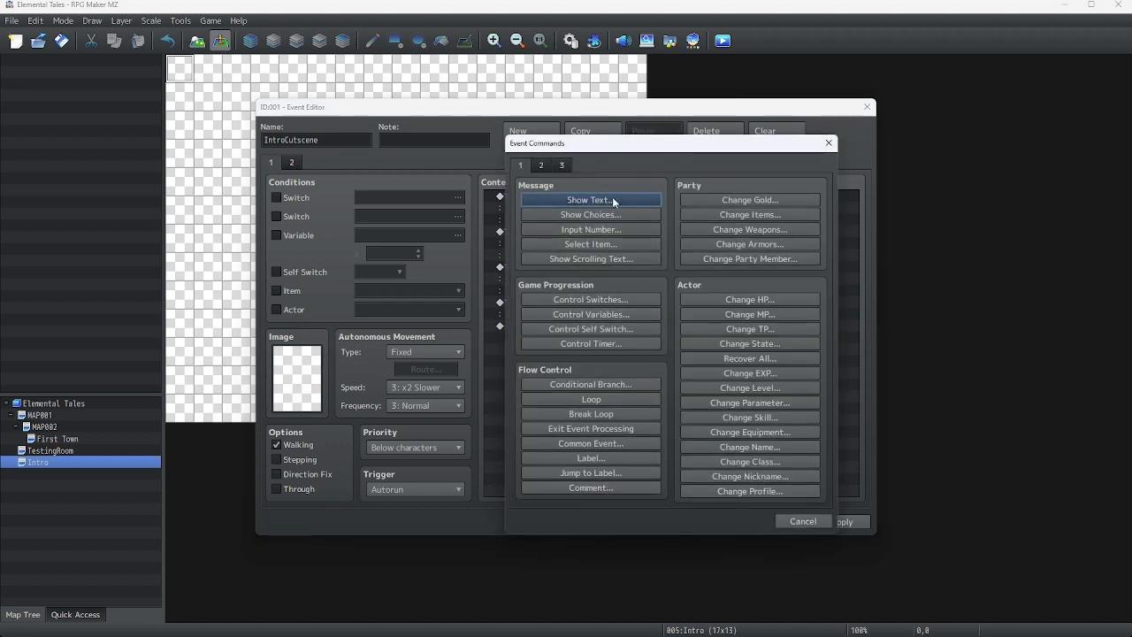
click(829, 142)
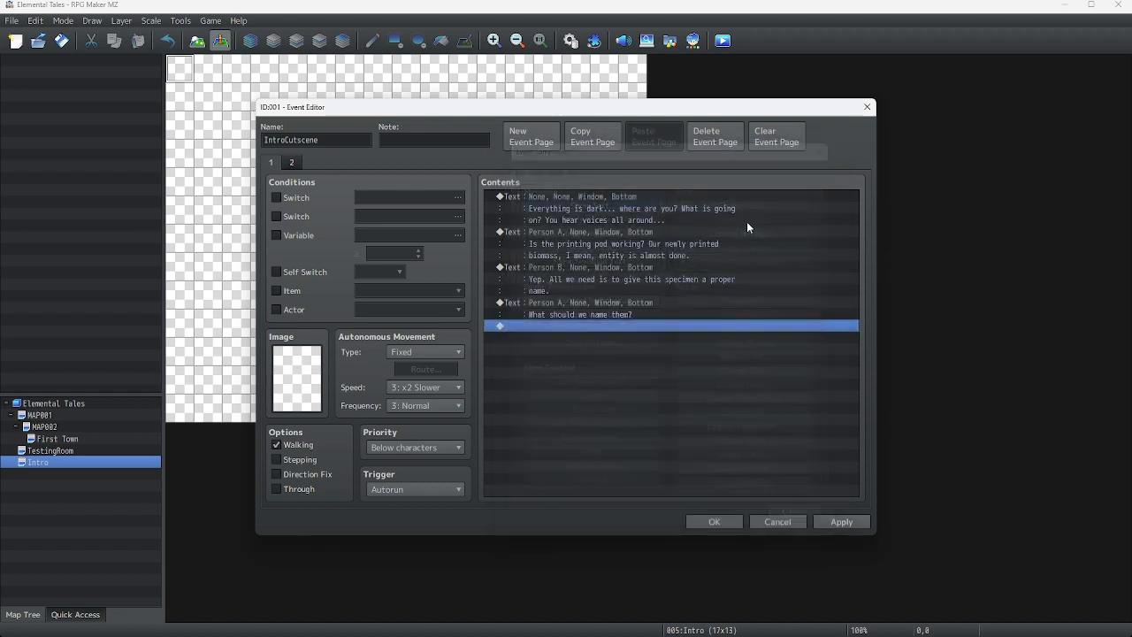
Add a Name Input Processing command for actor Nameless with a 12-character maximum
right_click(549, 327)
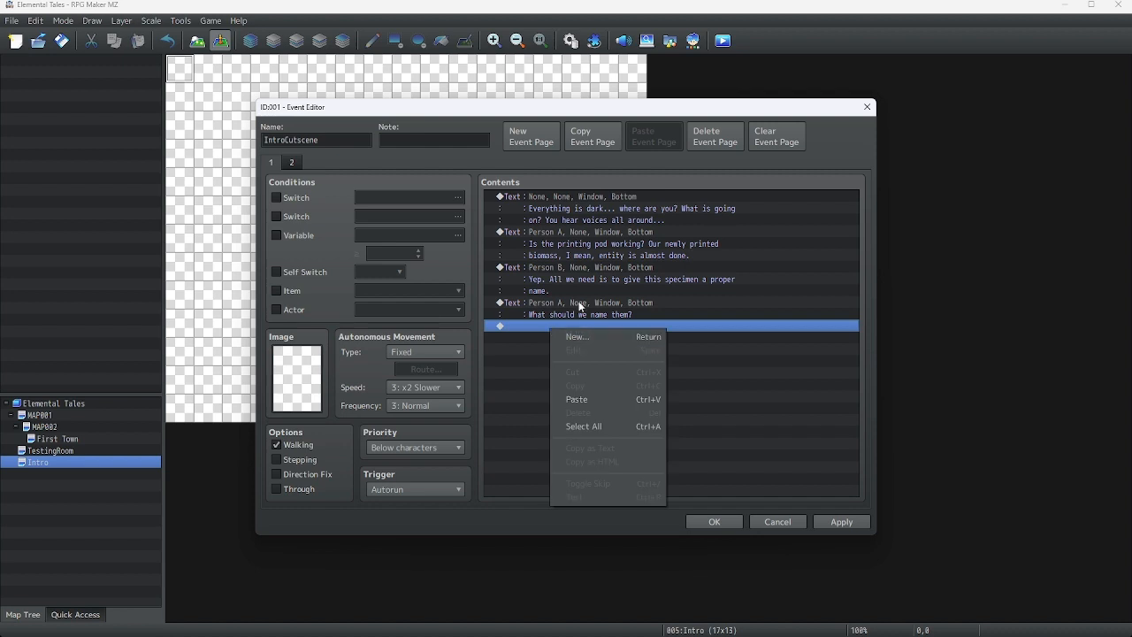
right_click(570, 270)
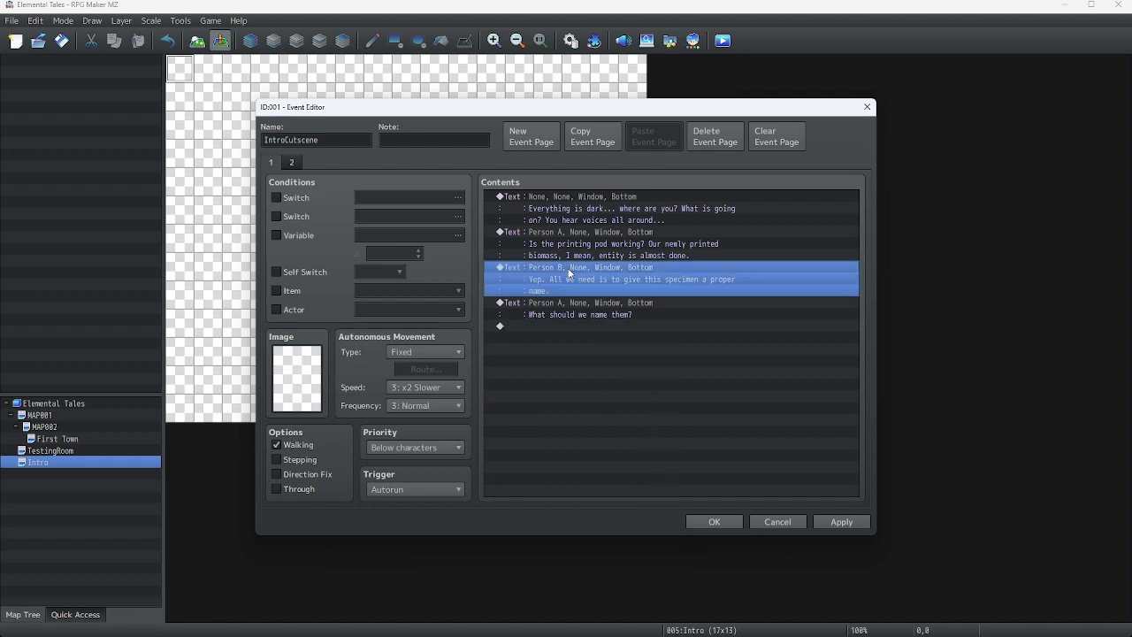
click(535, 324)
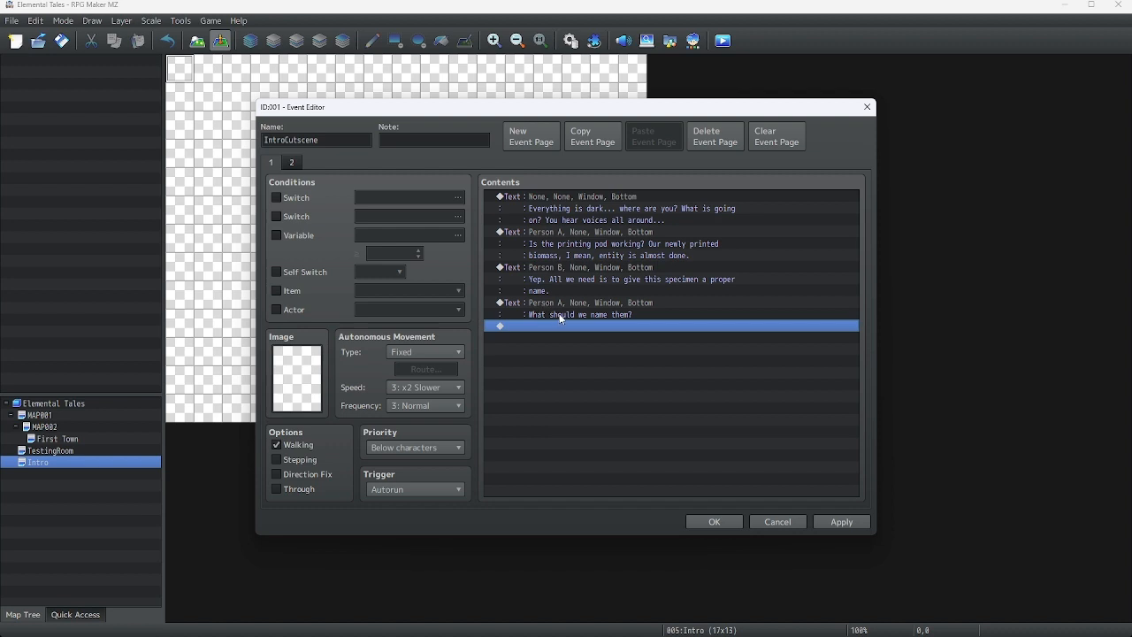
right_click(539, 324)
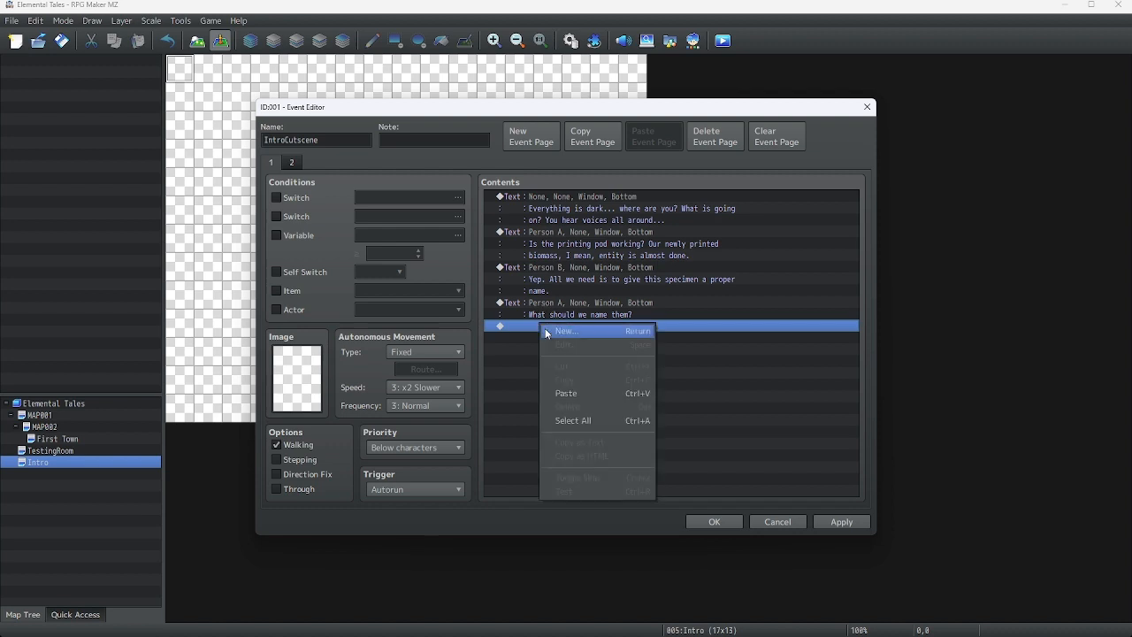
click(545, 330)
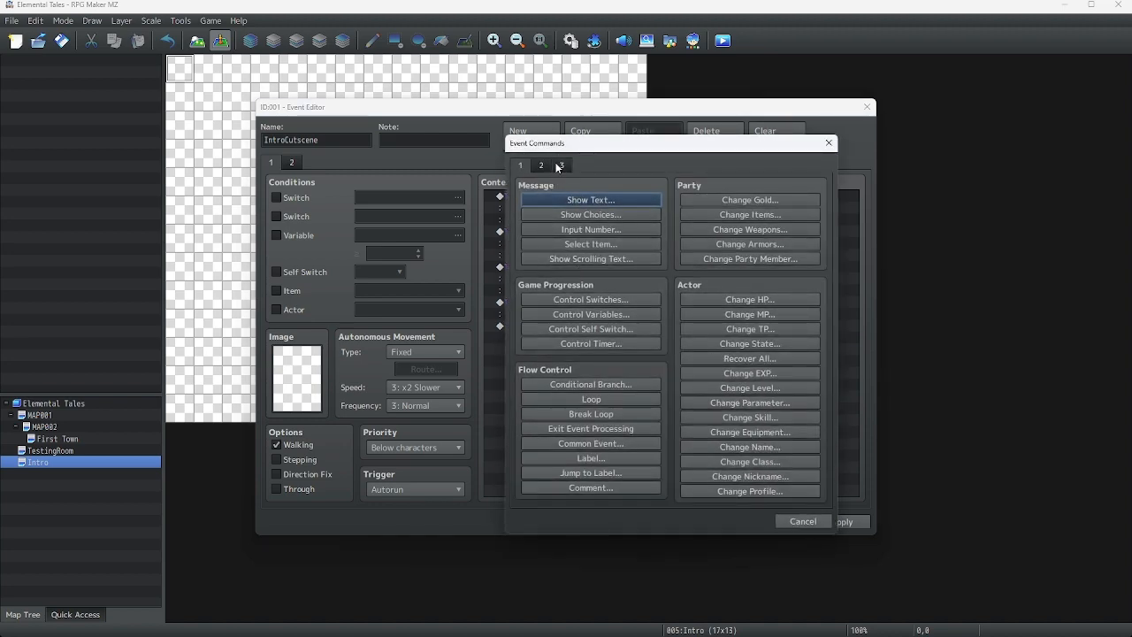
click(559, 165)
click(542, 167)
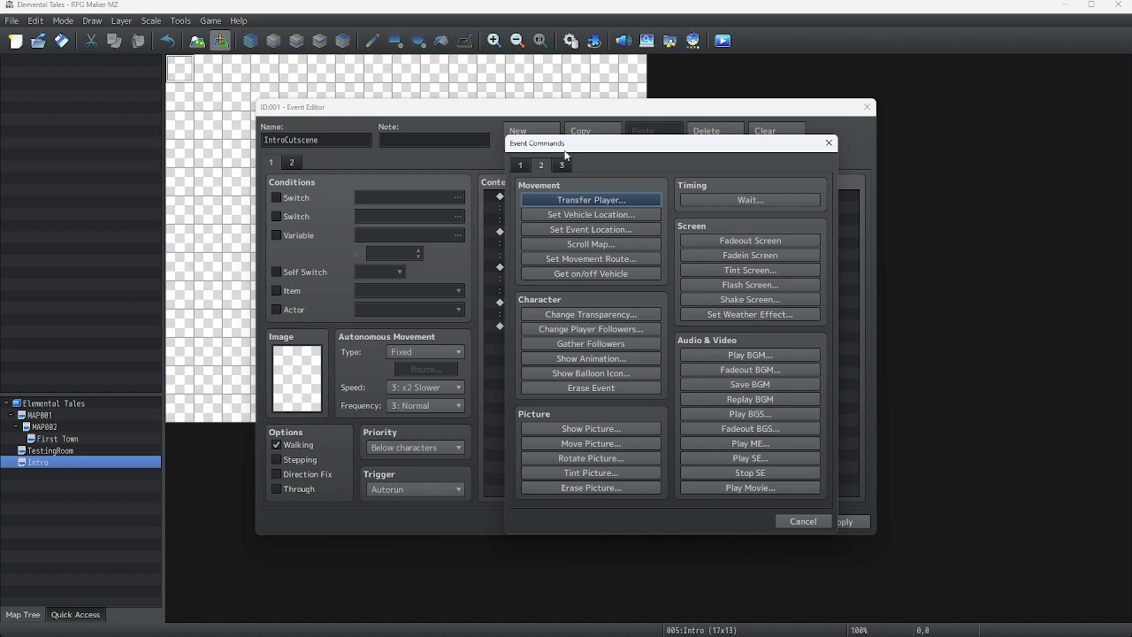
click(520, 164)
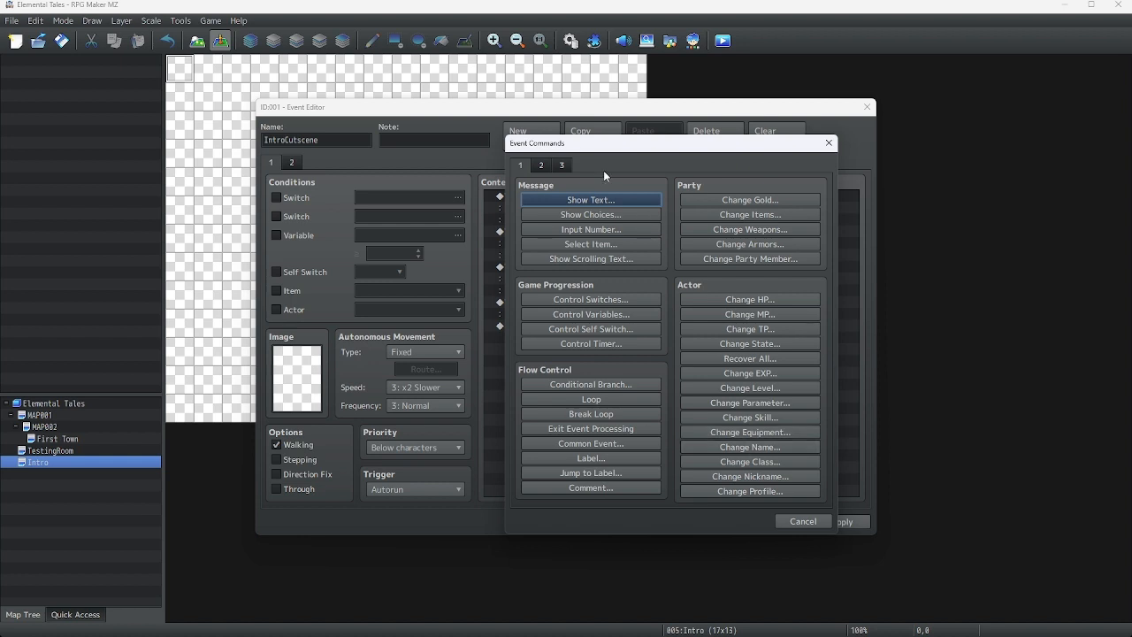
click(559, 165)
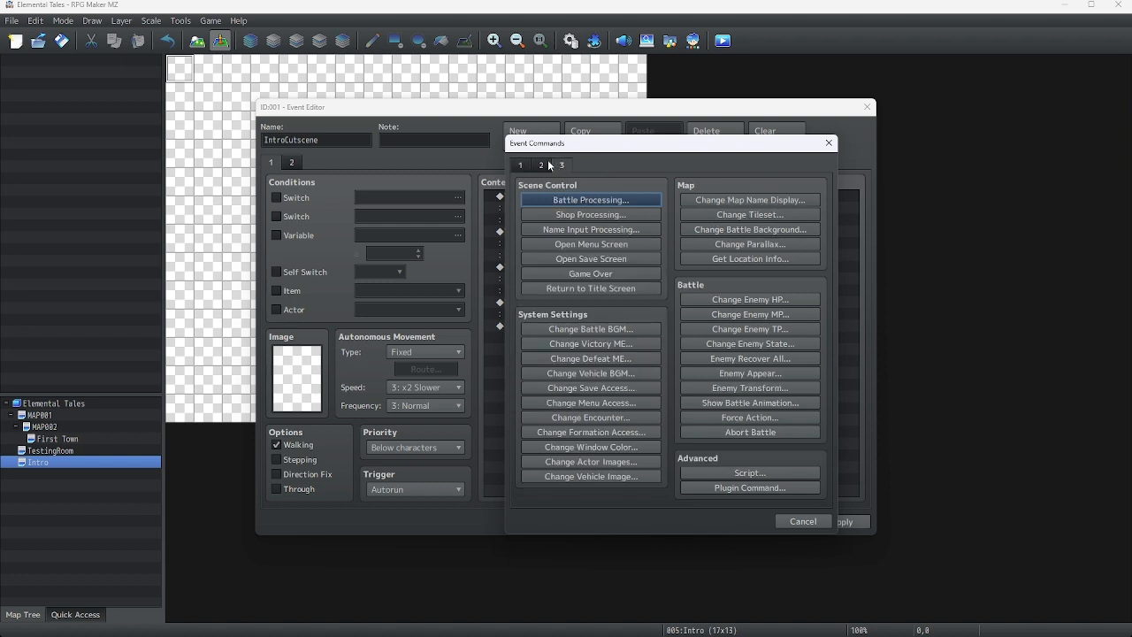
click(580, 230)
click(657, 351)
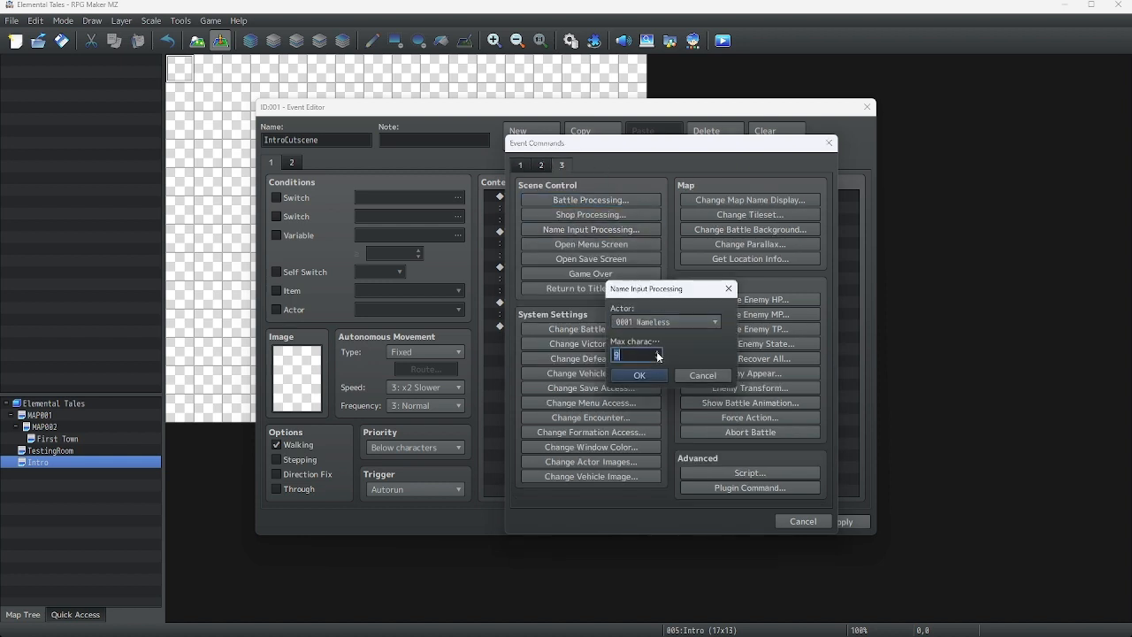
click(656, 351)
click(657, 352)
click(662, 373)
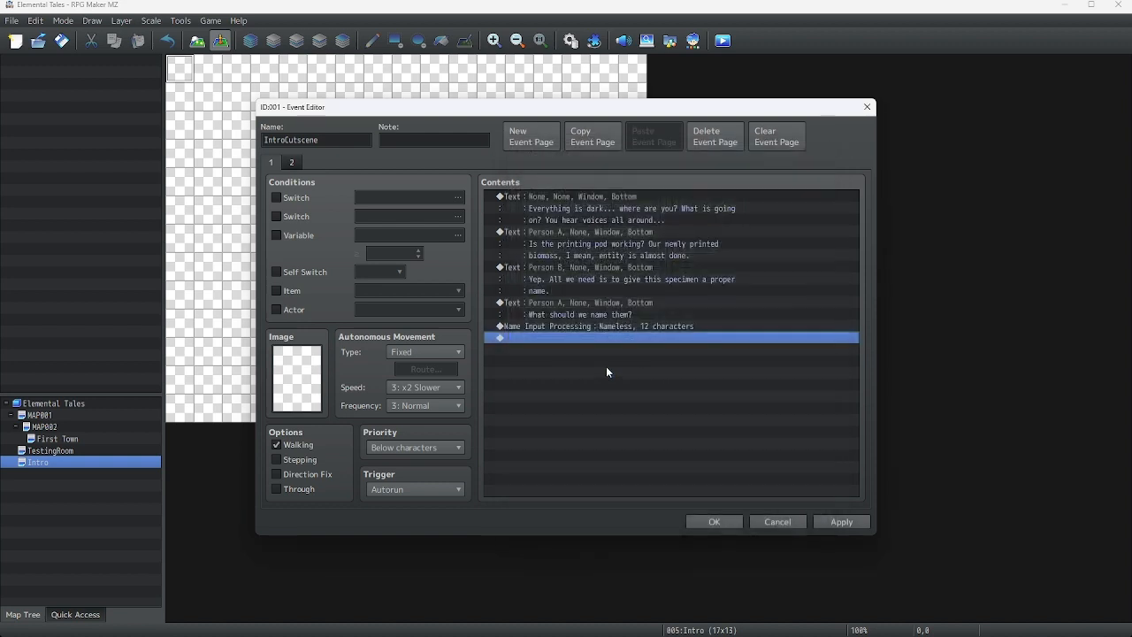
Insert a Loop and move the Name Input Processing command inside it
right_click(522, 326)
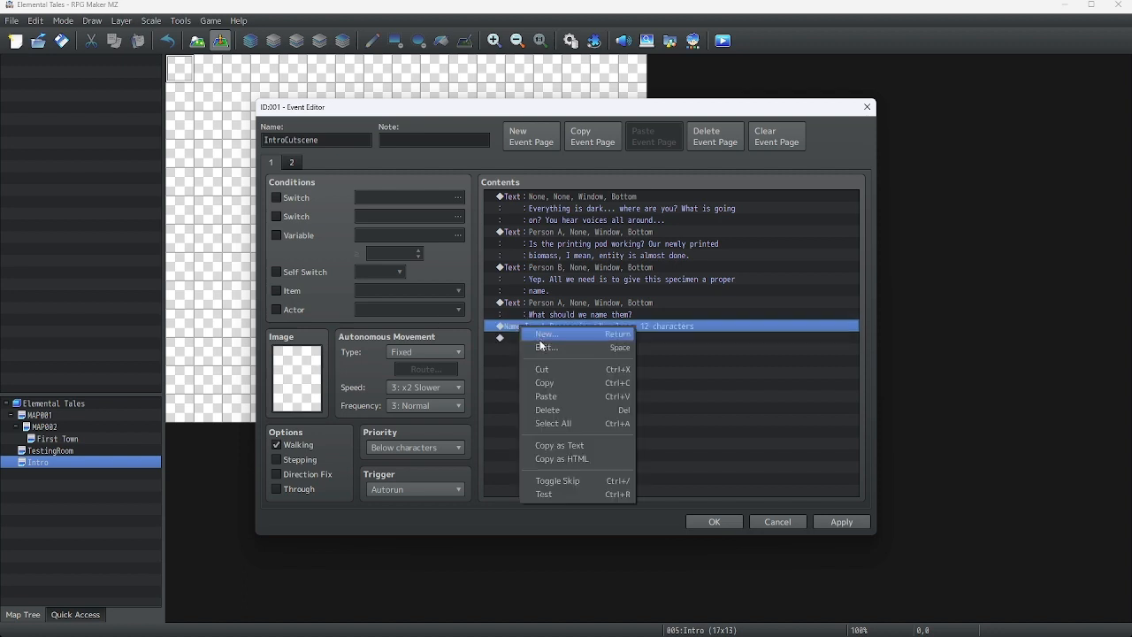
click(538, 336)
click(523, 164)
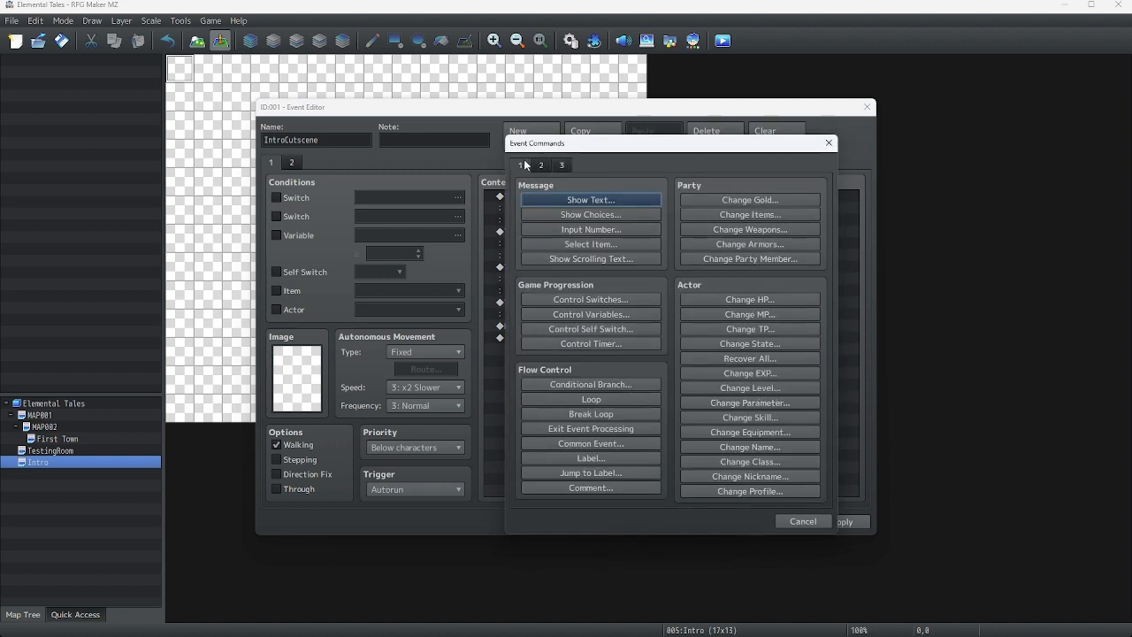
click(591, 405)
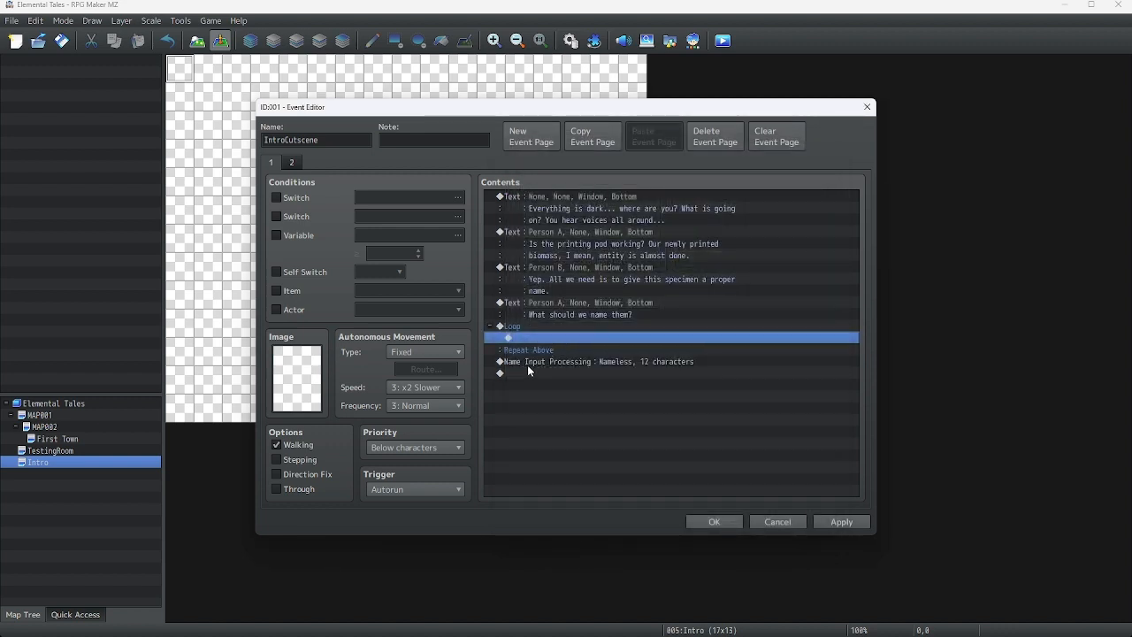
right_click(528, 365)
click(547, 415)
right_click(530, 340)
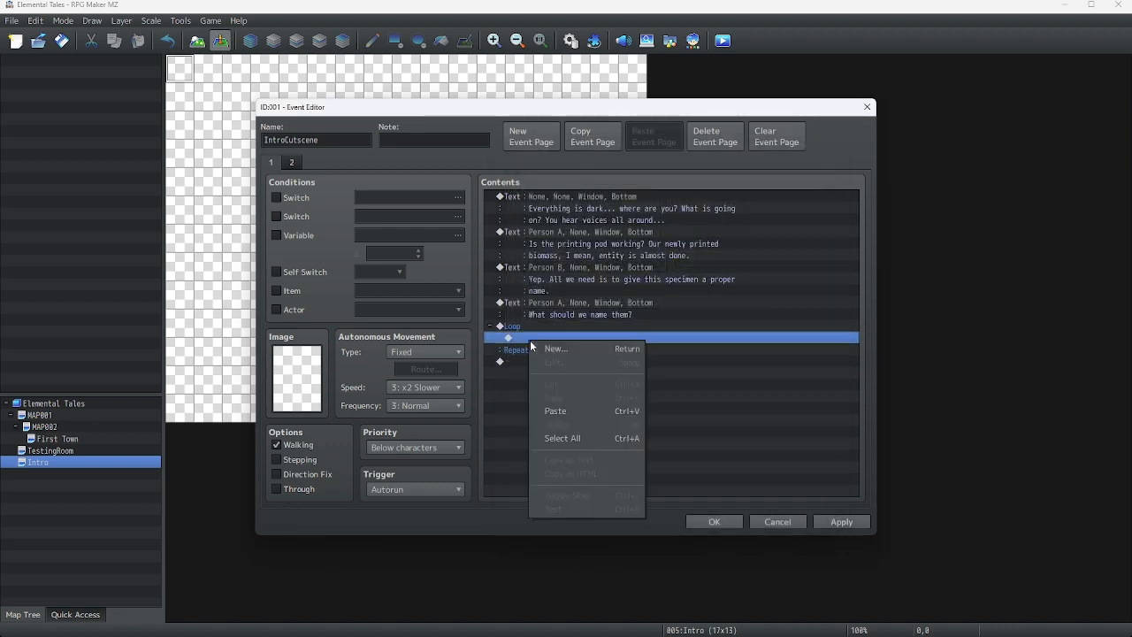
click(542, 414)
Add a Show Text inside the loop after the name input, speaker Person A, text "Should we name them"
right_click(539, 350)
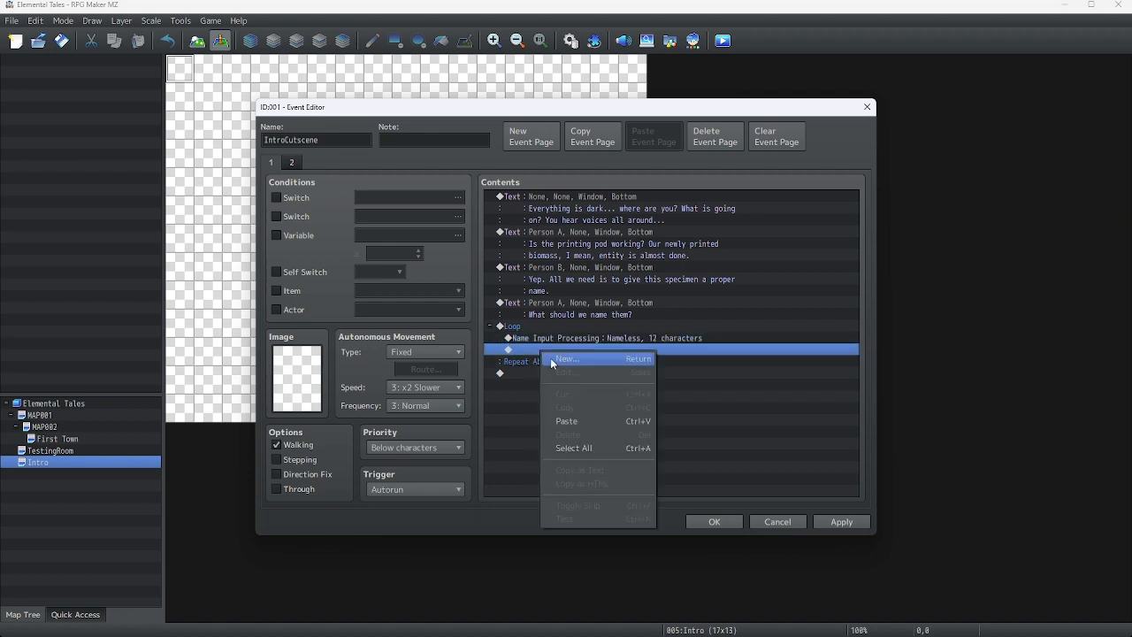
click(551, 356)
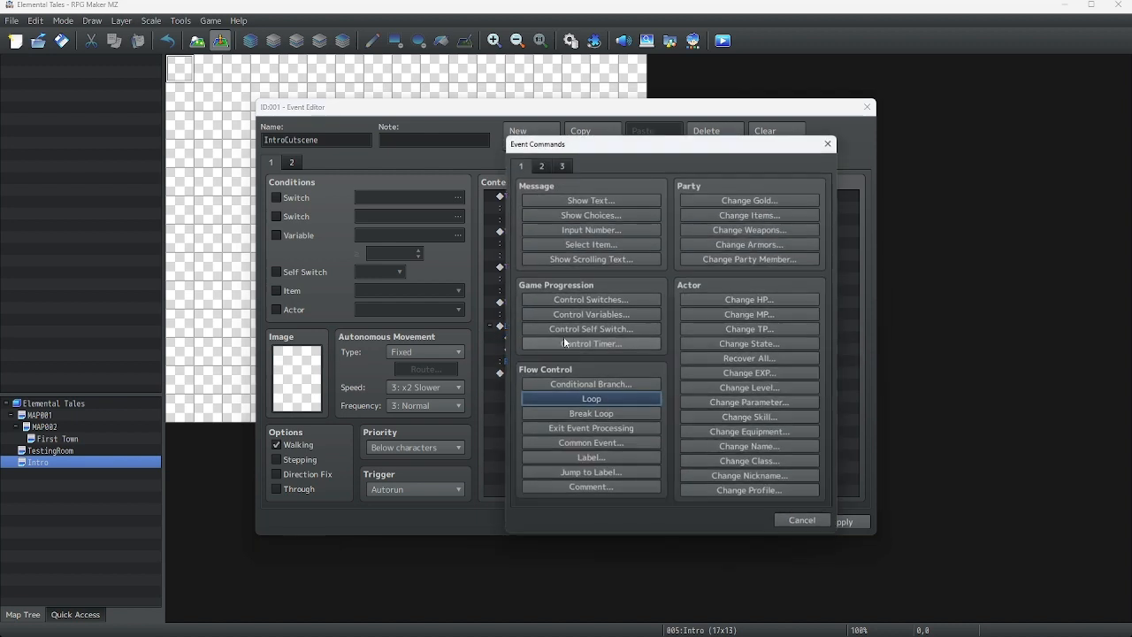
click(541, 198)
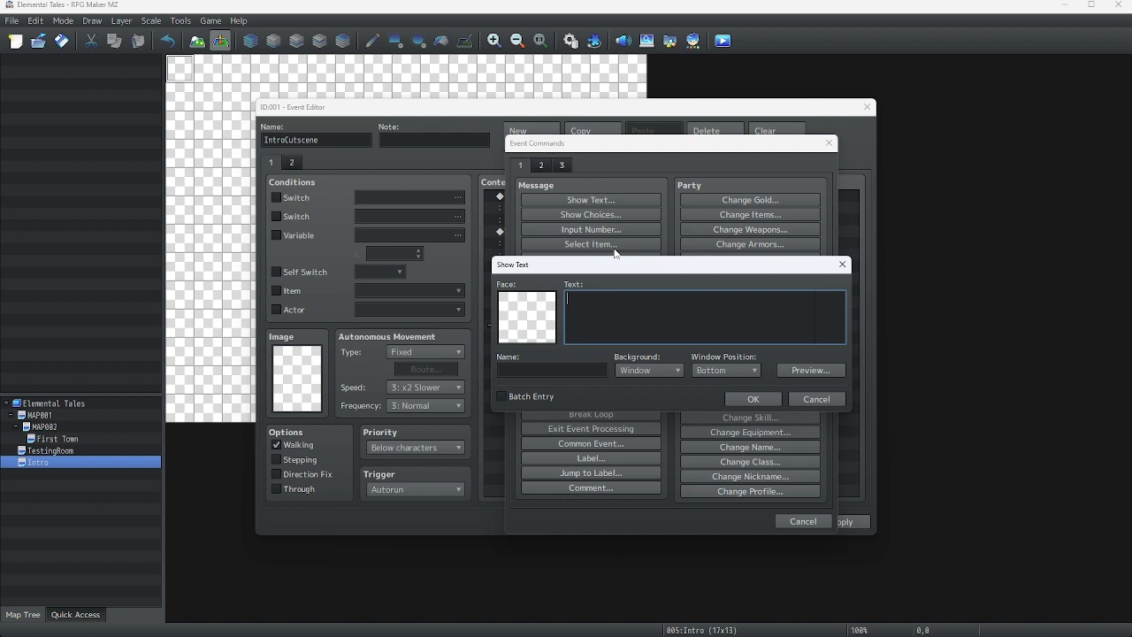
text(Does)
key(BackSpace)
key(BackSpace)
key(BackSpace)
key(BackSpace)
text(Should we name them)
key(Tab)
text(Person A)
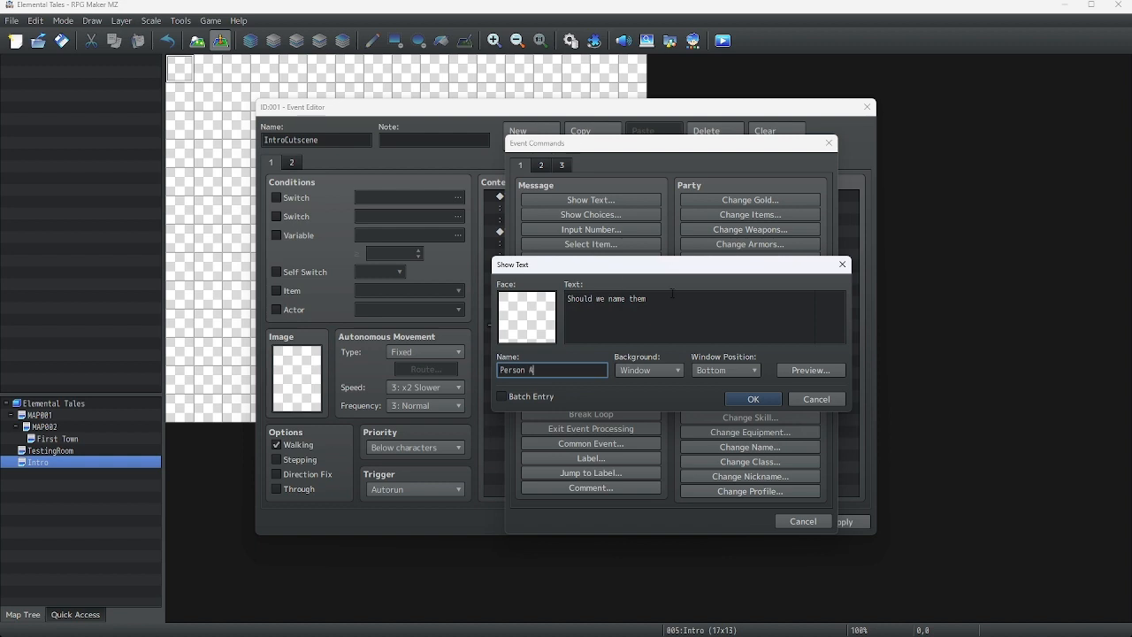
Append the actor name code so the message reads "Should we name them \N[1]?", preview it, and confirm
key(shift+Tab)
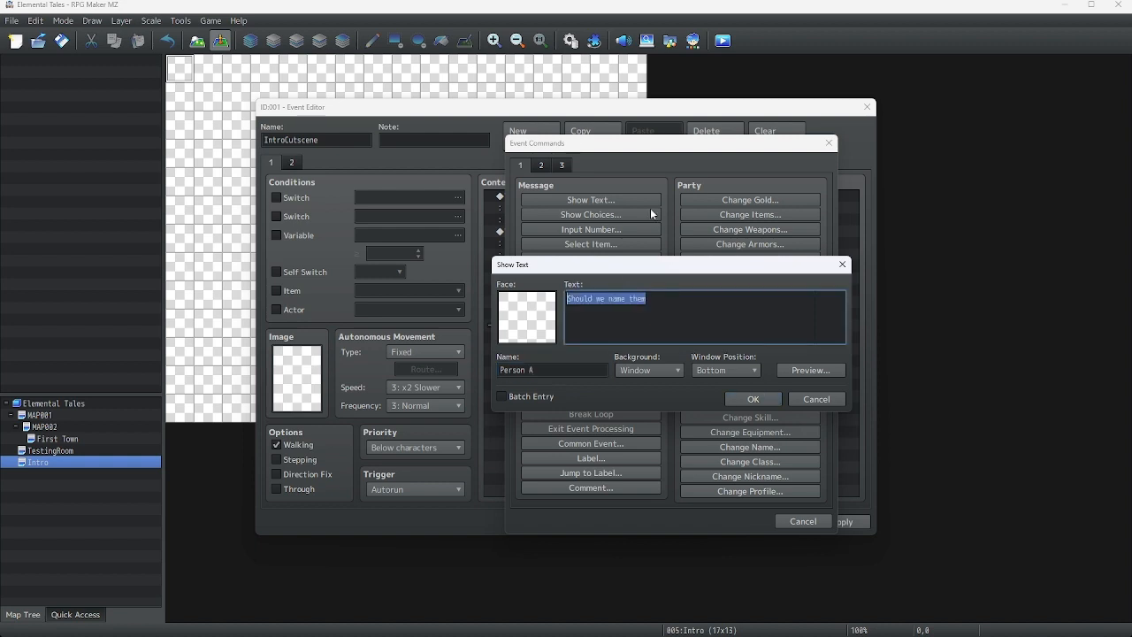
click(652, 322)
text(\)
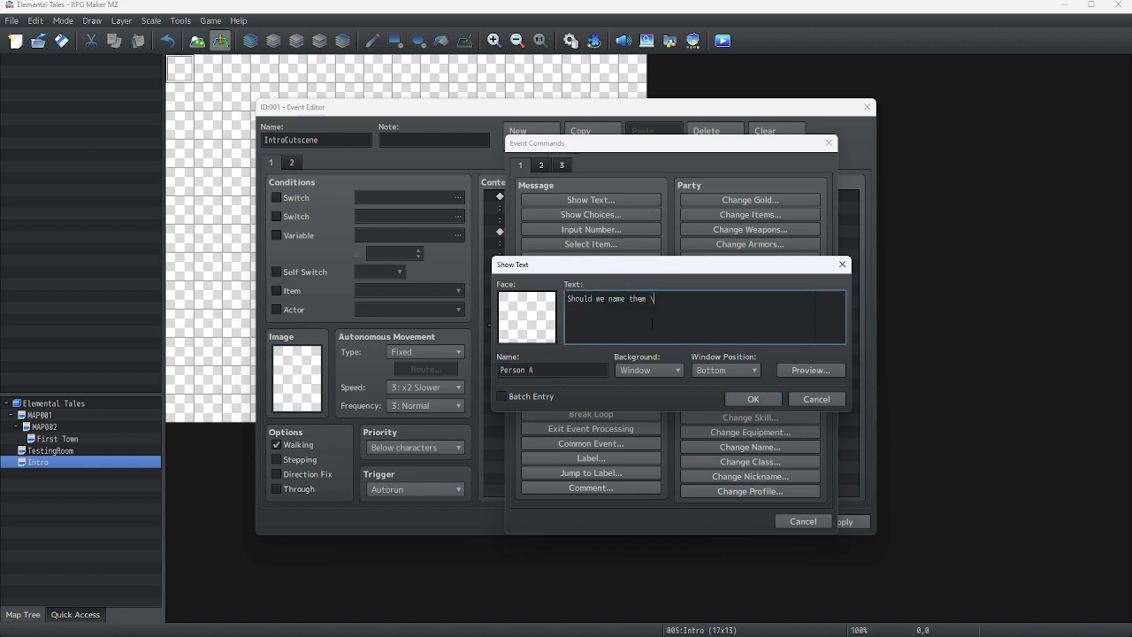
text(N[]1)
click(820, 371)
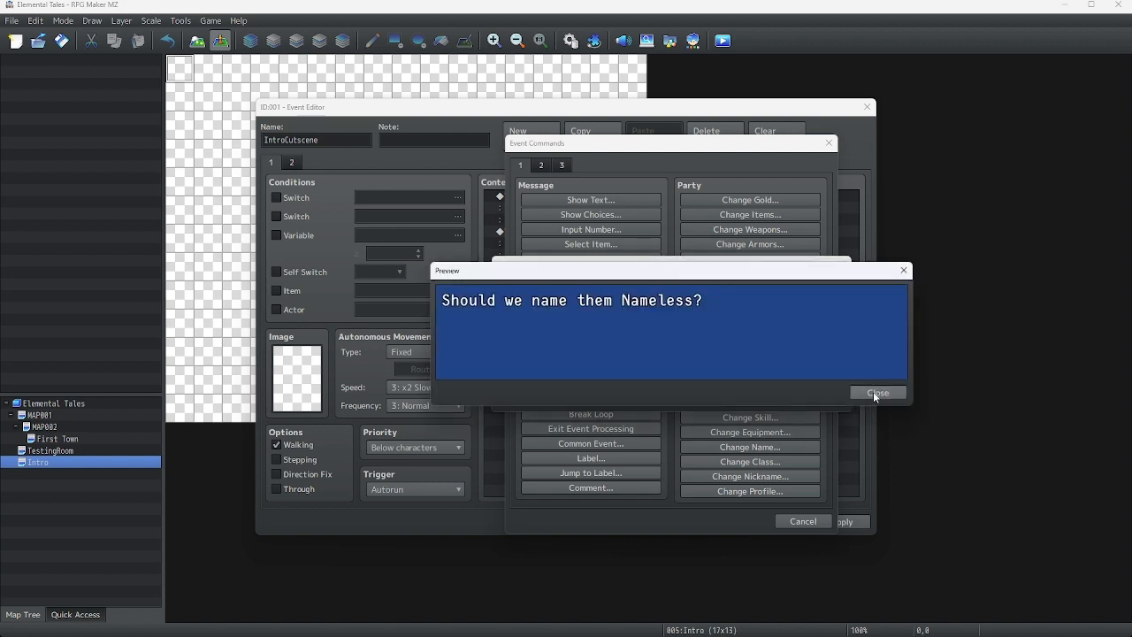
click(872, 389)
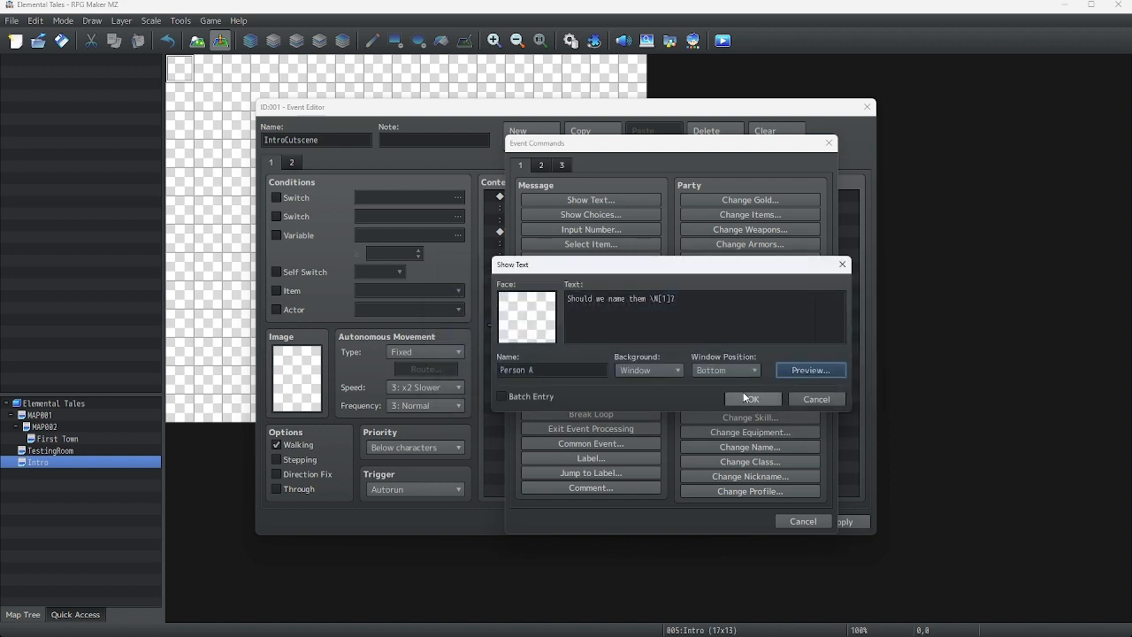
click(749, 399)
Add a Show Choices command with Yes and No after the name question inside the loop
right_click(542, 373)
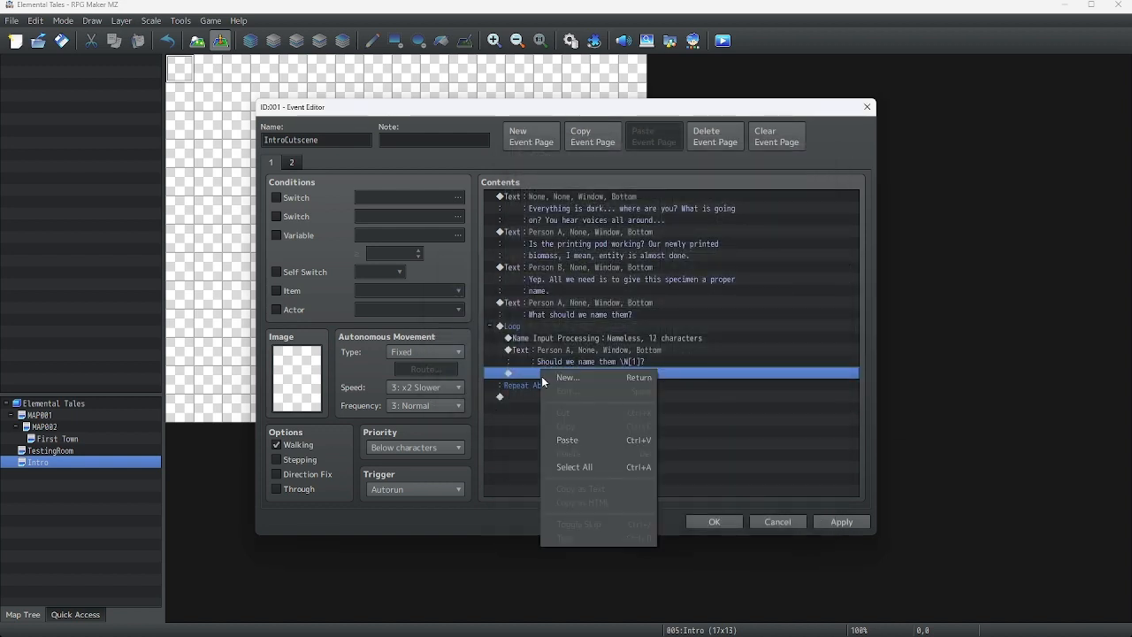
click(557, 378)
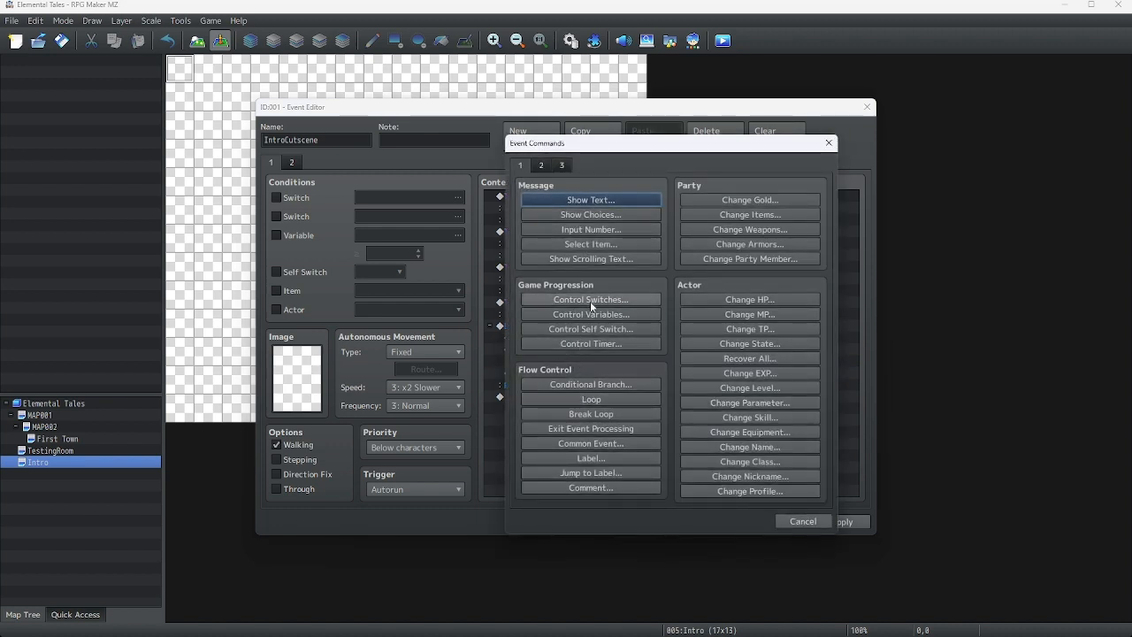
click(588, 201)
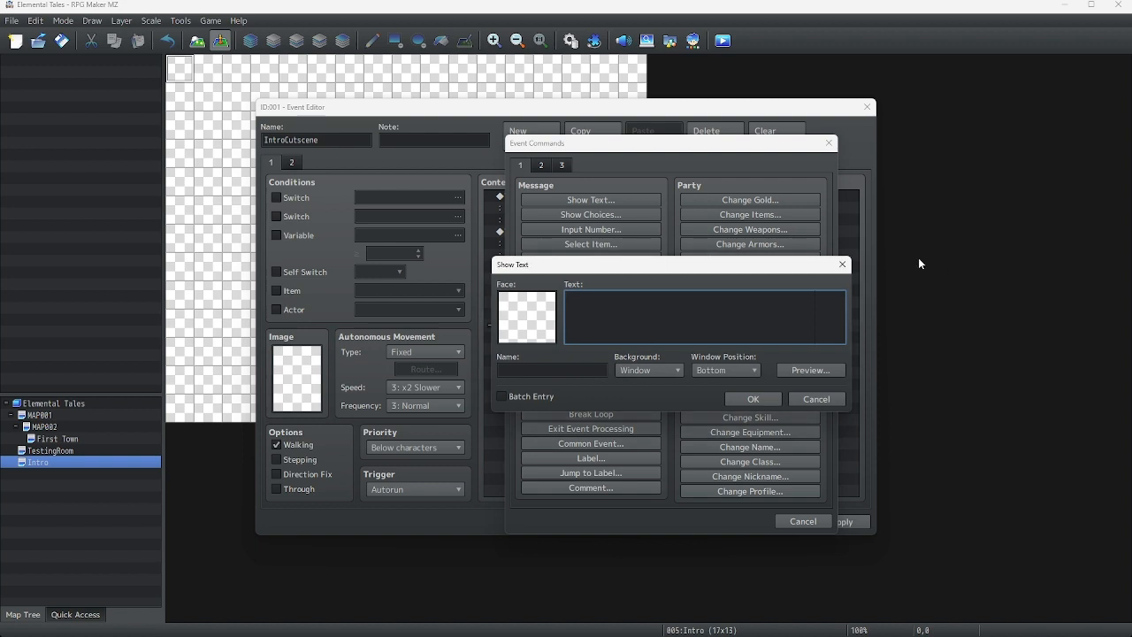
click(843, 263)
click(619, 215)
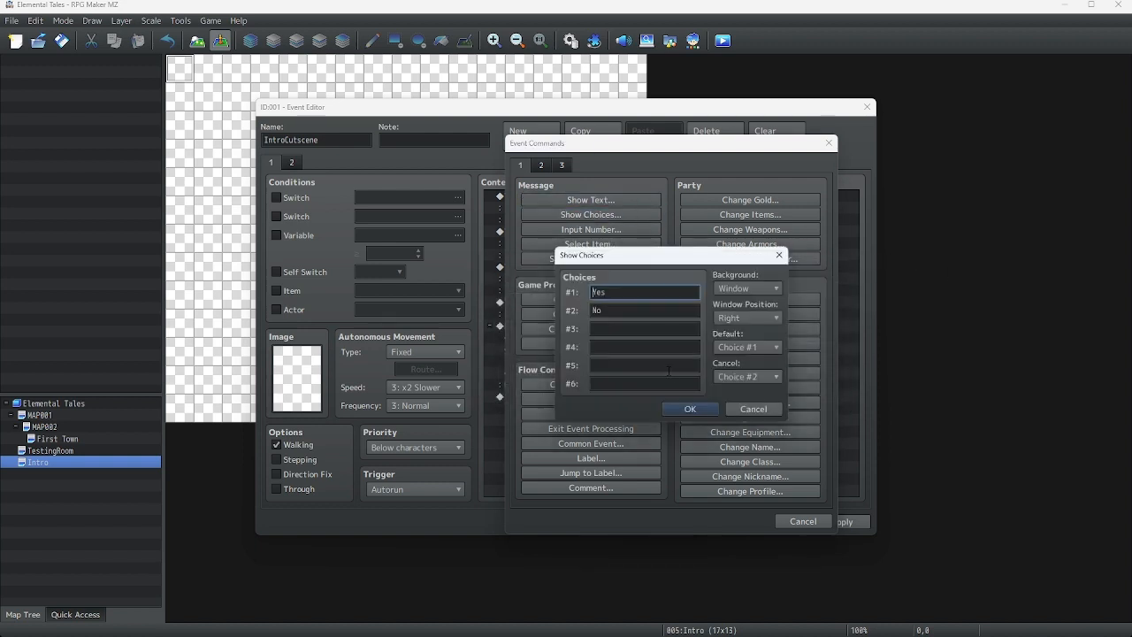
click(694, 409)
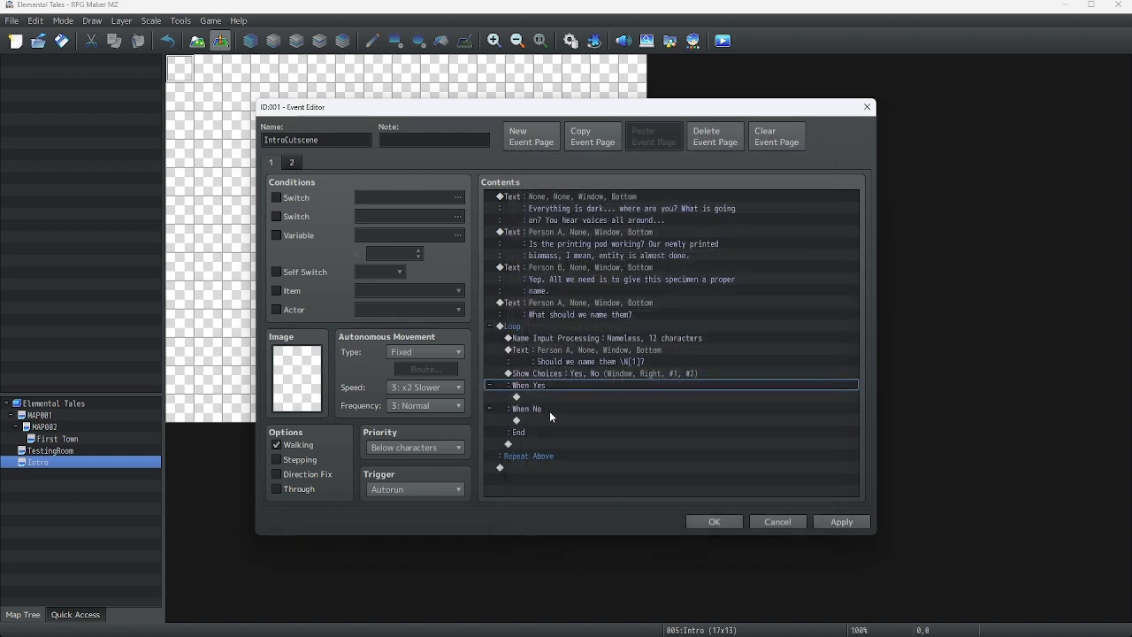
Add a Break Loop command under the When Yes branch
right_click(556, 397)
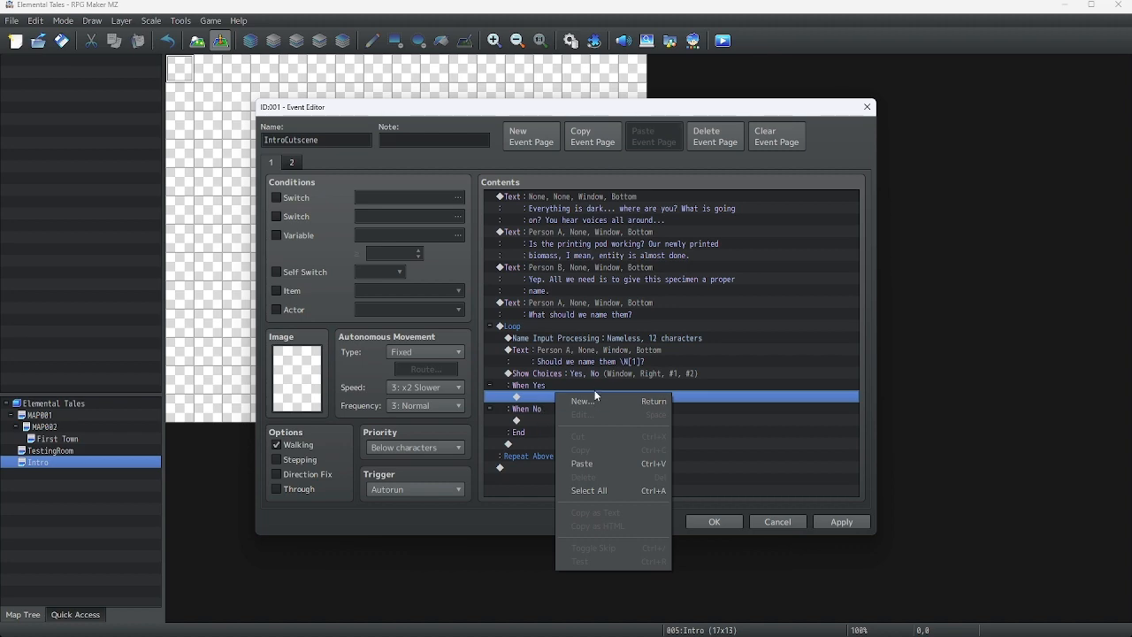
click(596, 400)
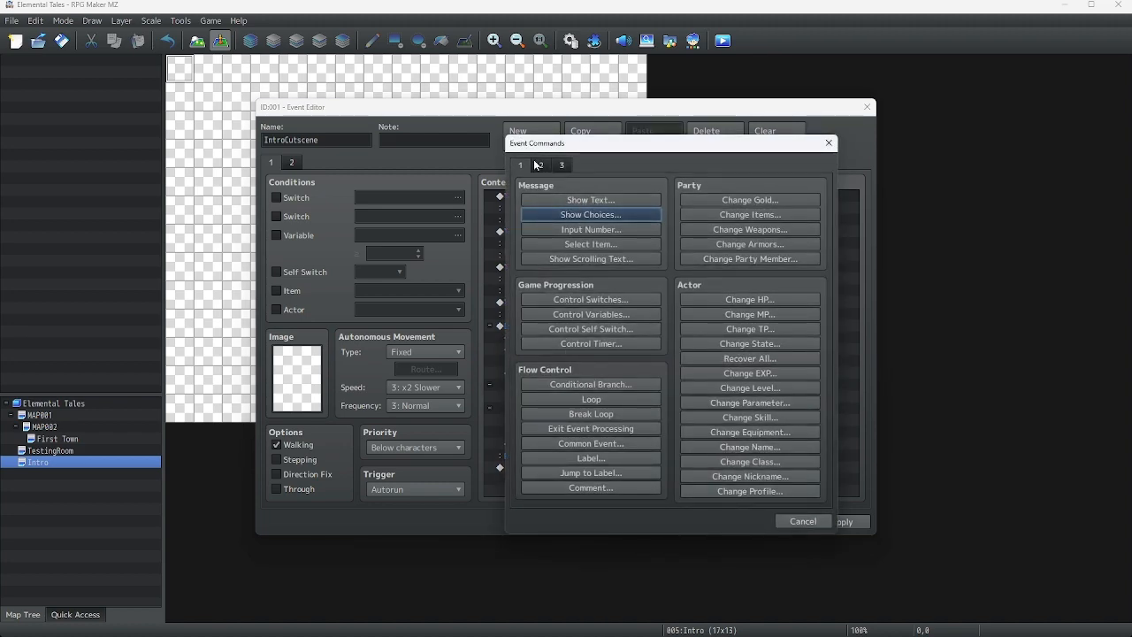
click(537, 163)
click(523, 162)
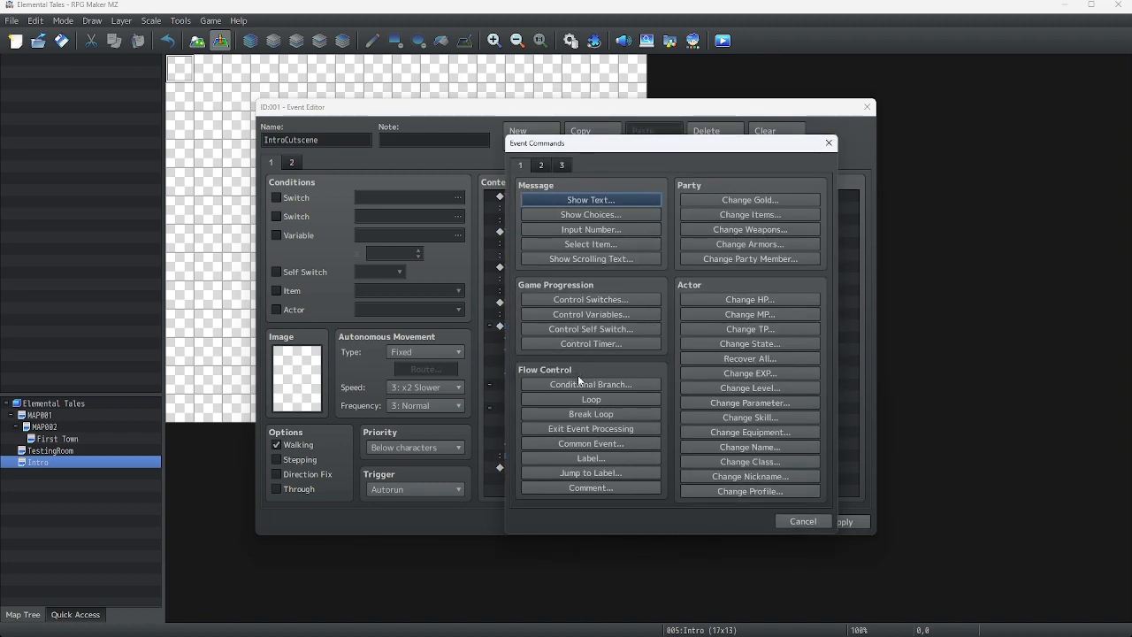
click(605, 412)
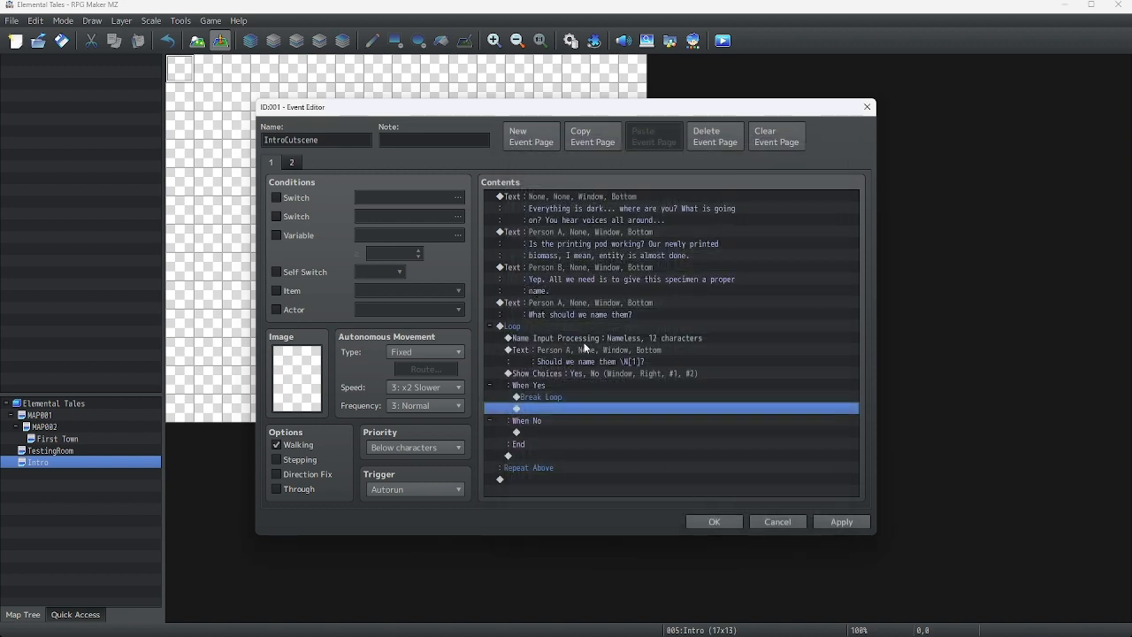
Copy Person B's message and paste it after the loop at the end of the event
click(582, 269)
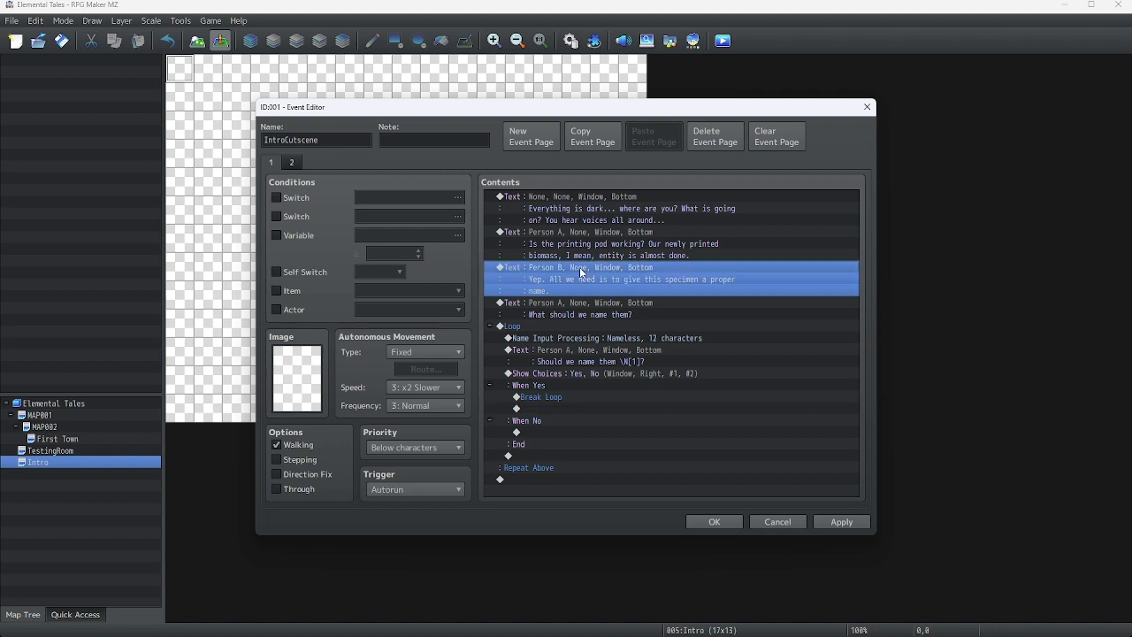
right_click(581, 269)
click(614, 327)
click(543, 479)
right_click(543, 479)
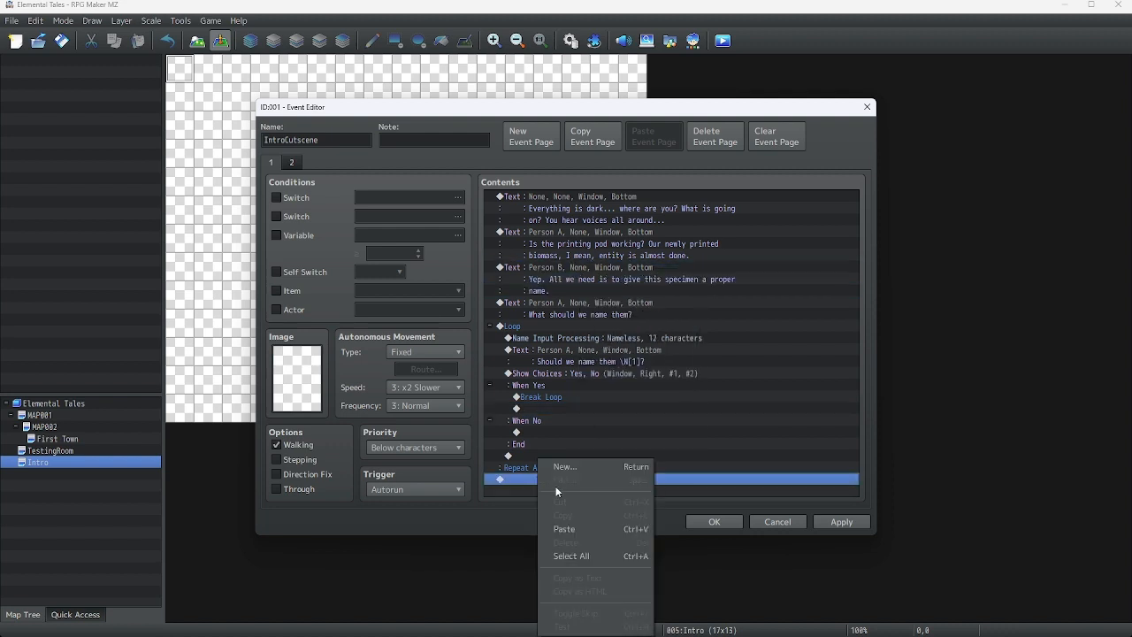
click(611, 529)
Change the pasted message's text to "Everything looks good- \^" and confirm
click(595, 454)
right_click(595, 454)
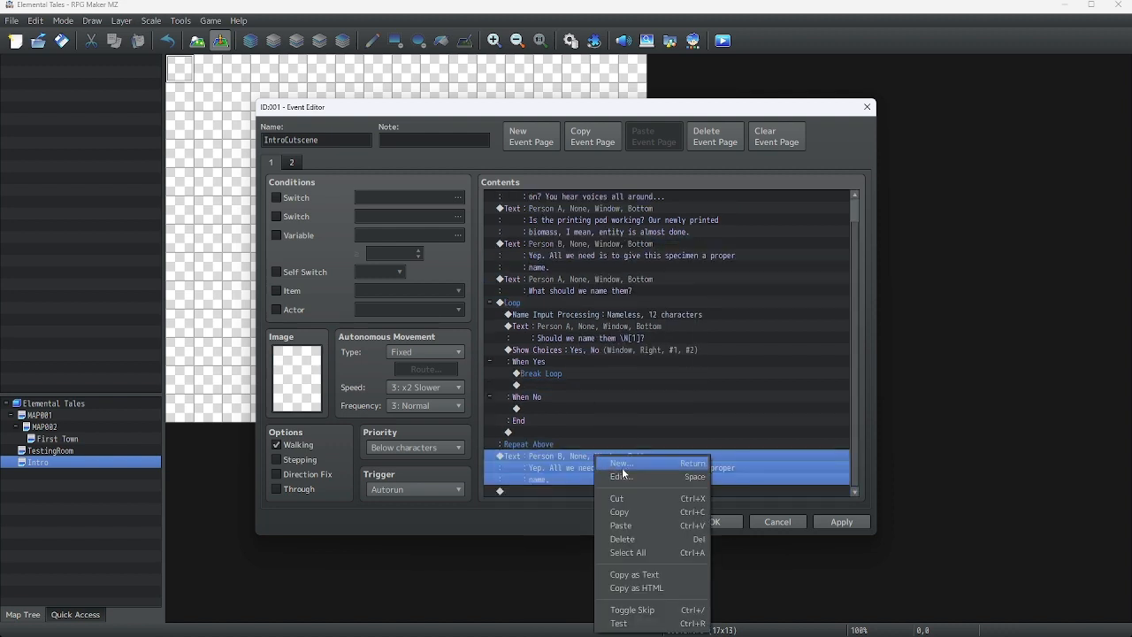
click(622, 467)
text(Everything)
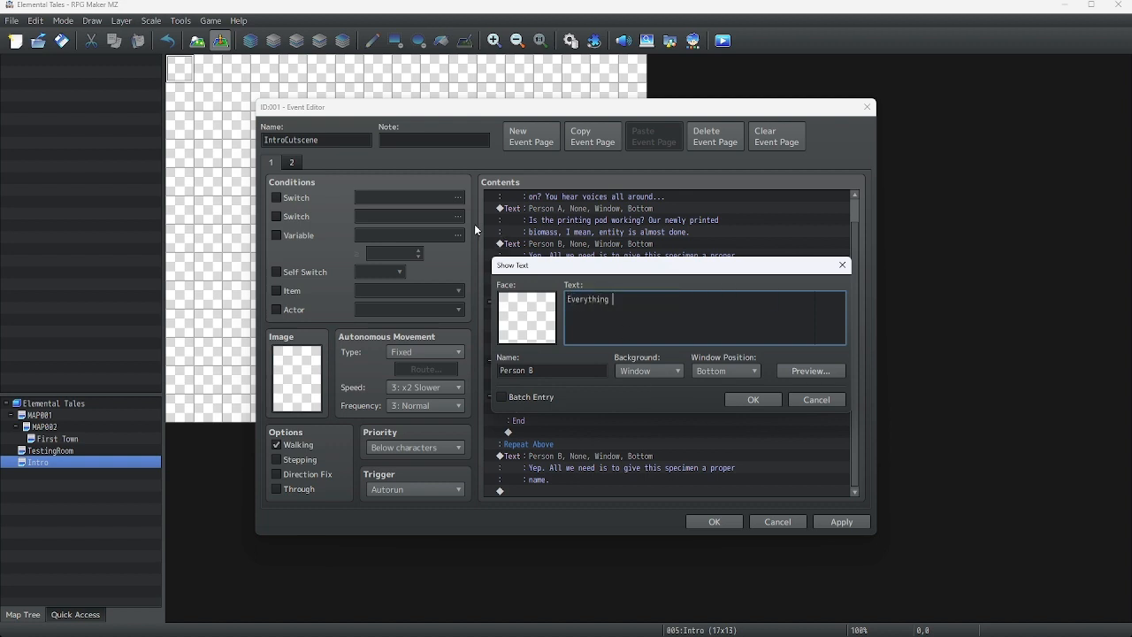
text( looks good-)
mouse_move(698, 315)
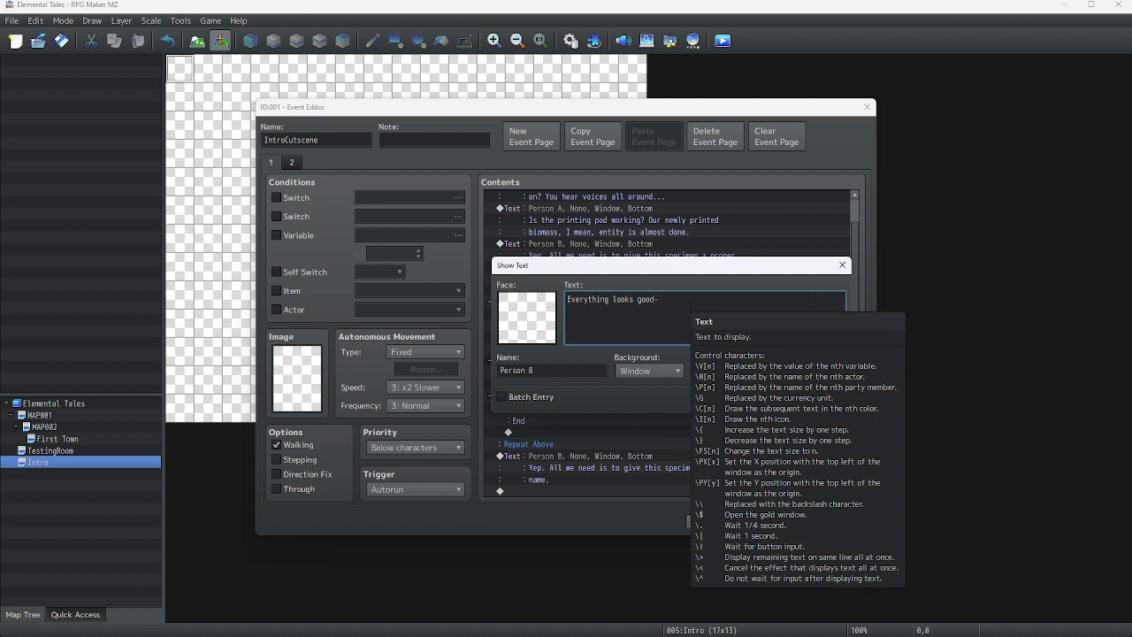
text(\)
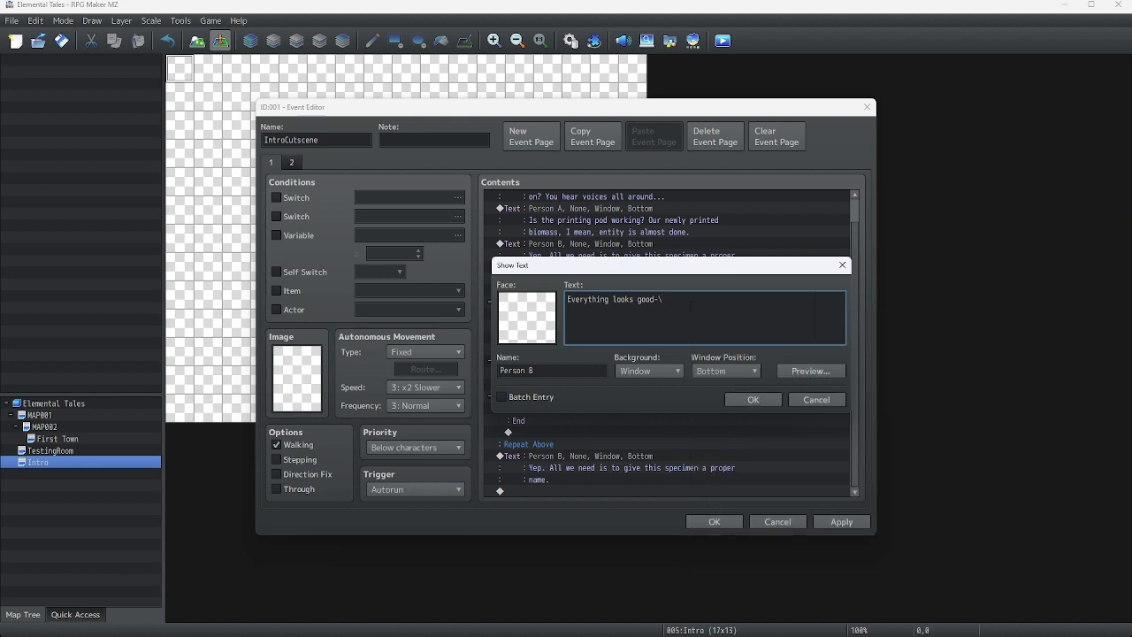
text(^)
key(Left)
key(Left)
click(751, 399)
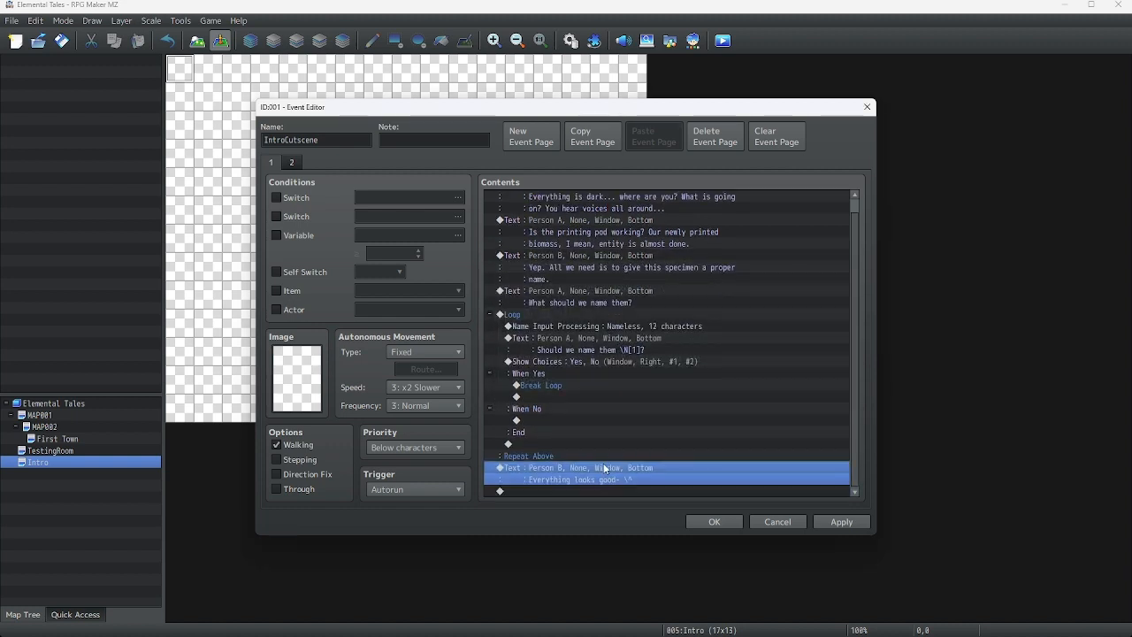
Copy the "Should we name them \N[1]?" message and paste it at the end of the event
right_click(602, 465)
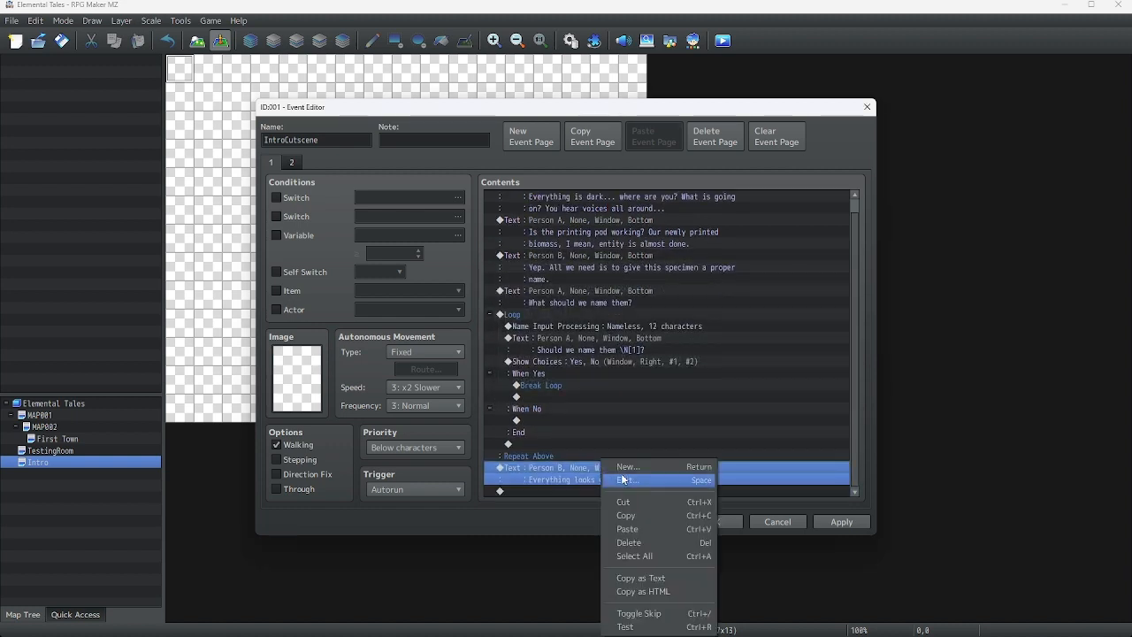
click(568, 336)
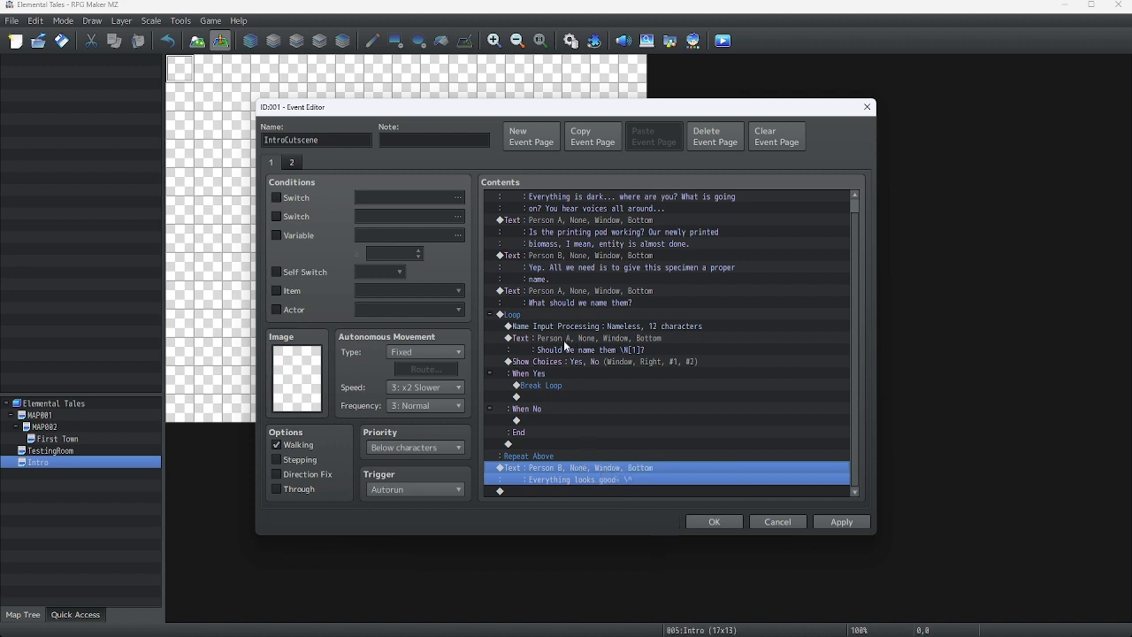
right_click(567, 343)
click(596, 399)
scroll(550, 482, up, 1)
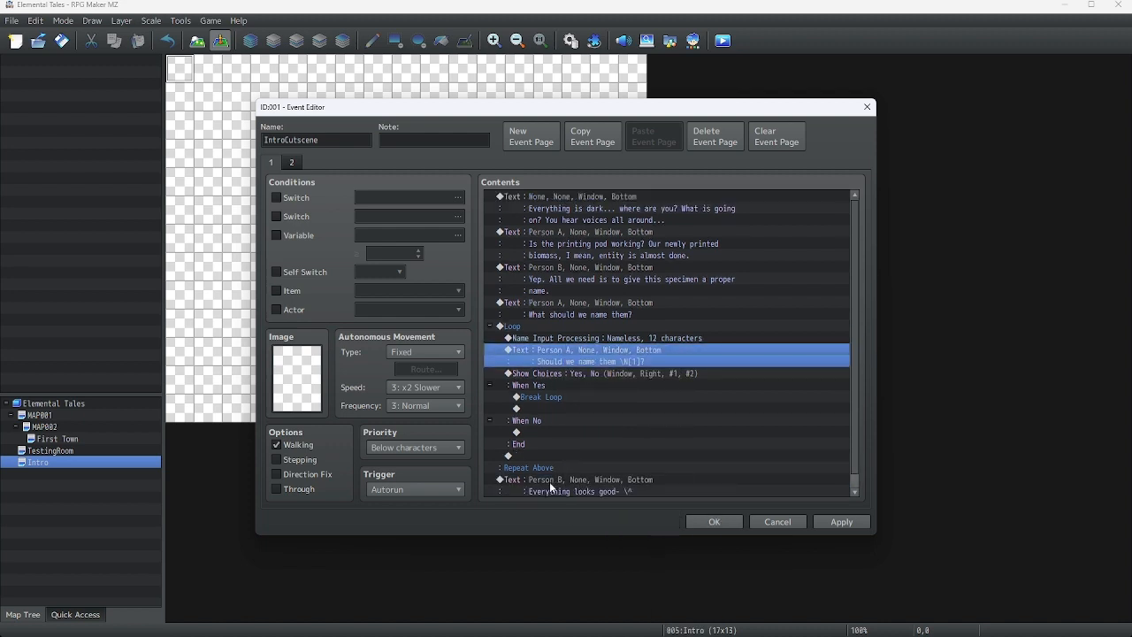
scroll(552, 478, down, 1)
click(538, 494)
right_click(533, 495)
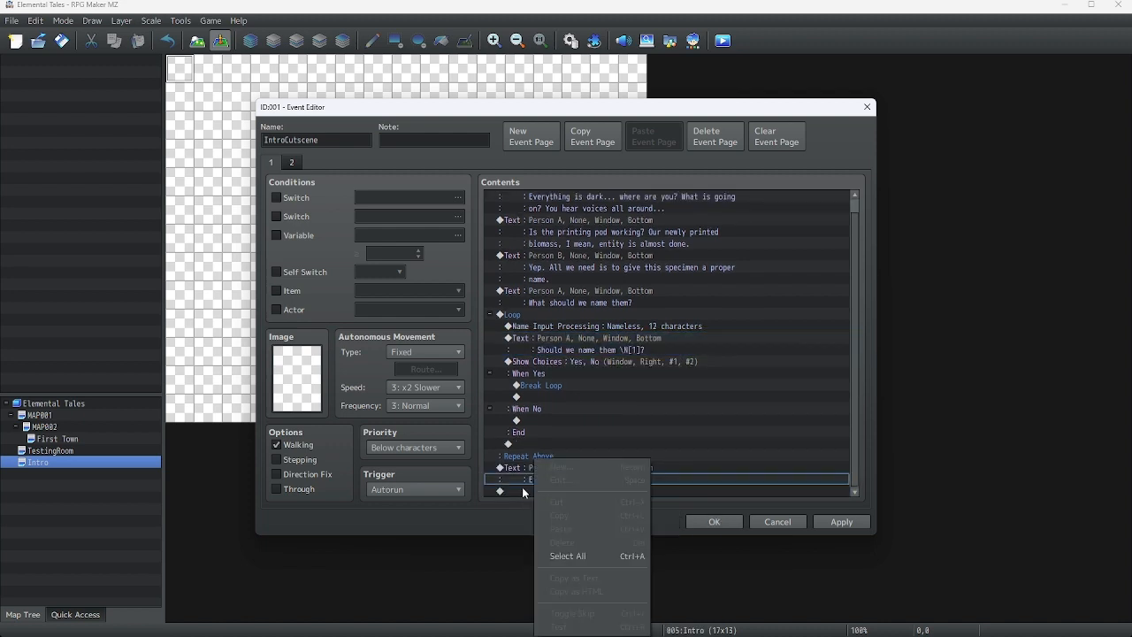
right_click(519, 491)
click(514, 491)
right_click(513, 491)
click(559, 529)
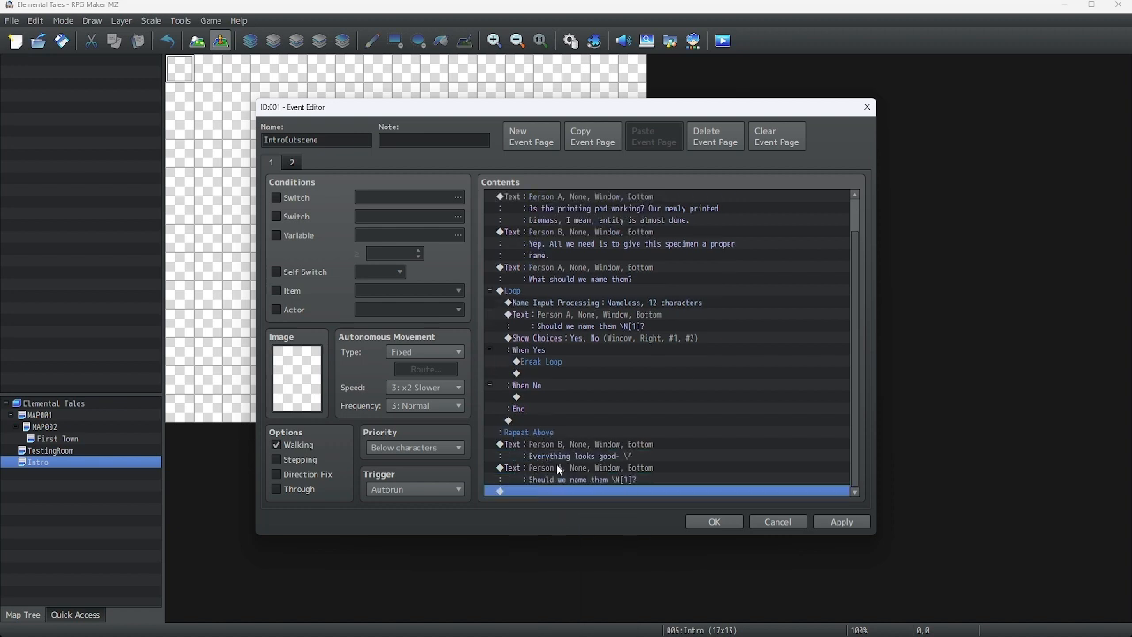
Edit the pasted message to speaker Person C with text "We have an emergency! Evacuate immediately!", preview, and confirm
right_click(567, 466)
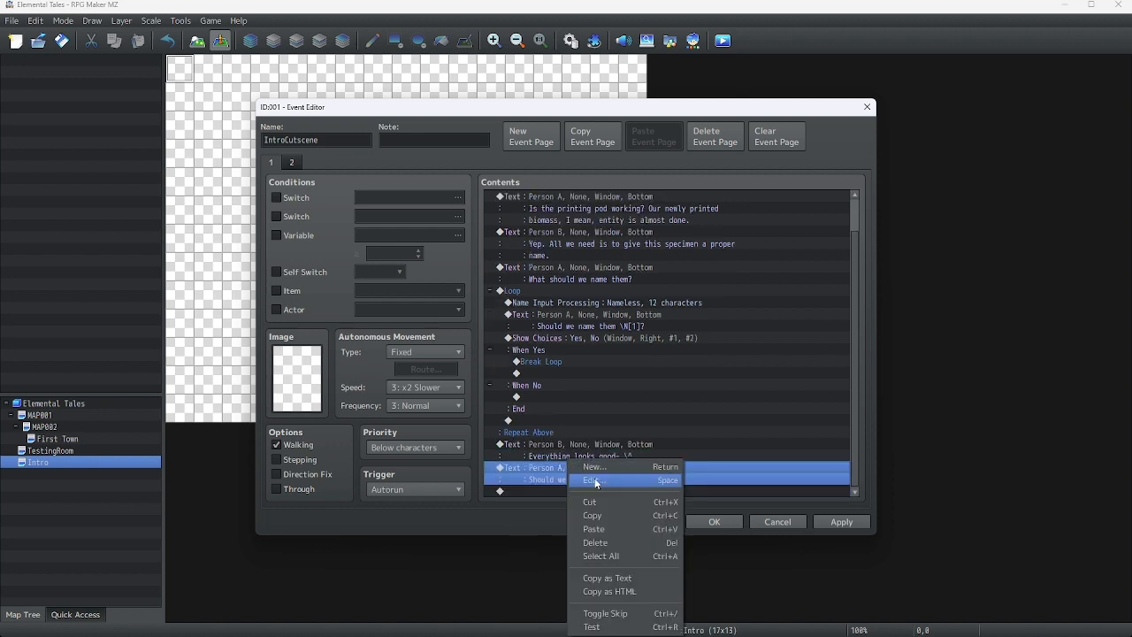
click(595, 481)
drag(679, 301, 535, 298)
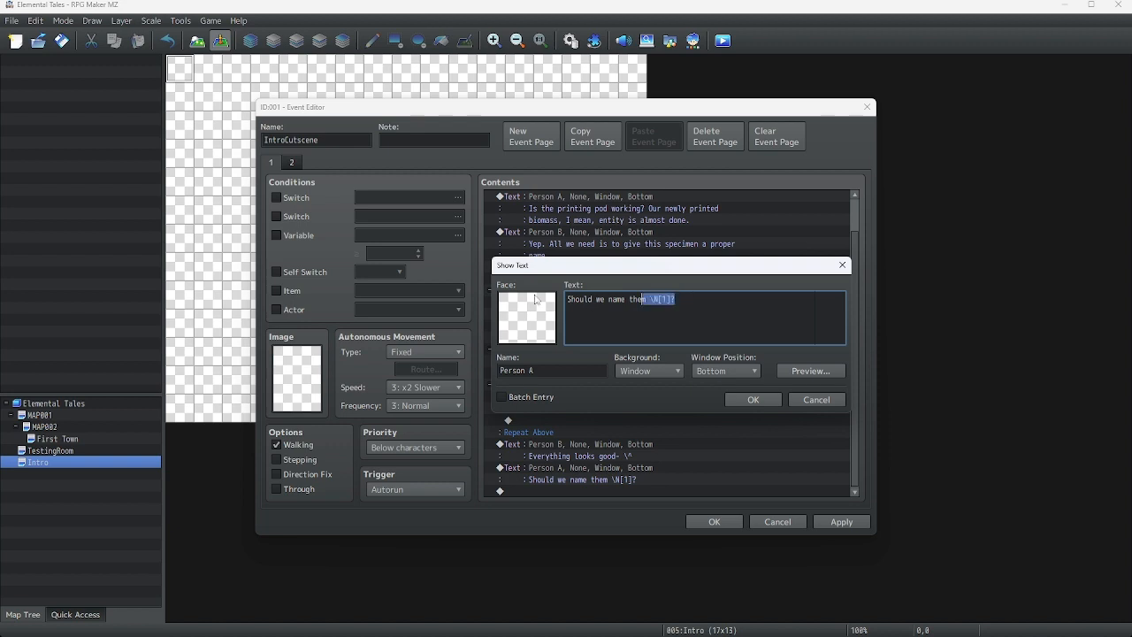
click(567, 371)
key(BackSpace)
text(C)
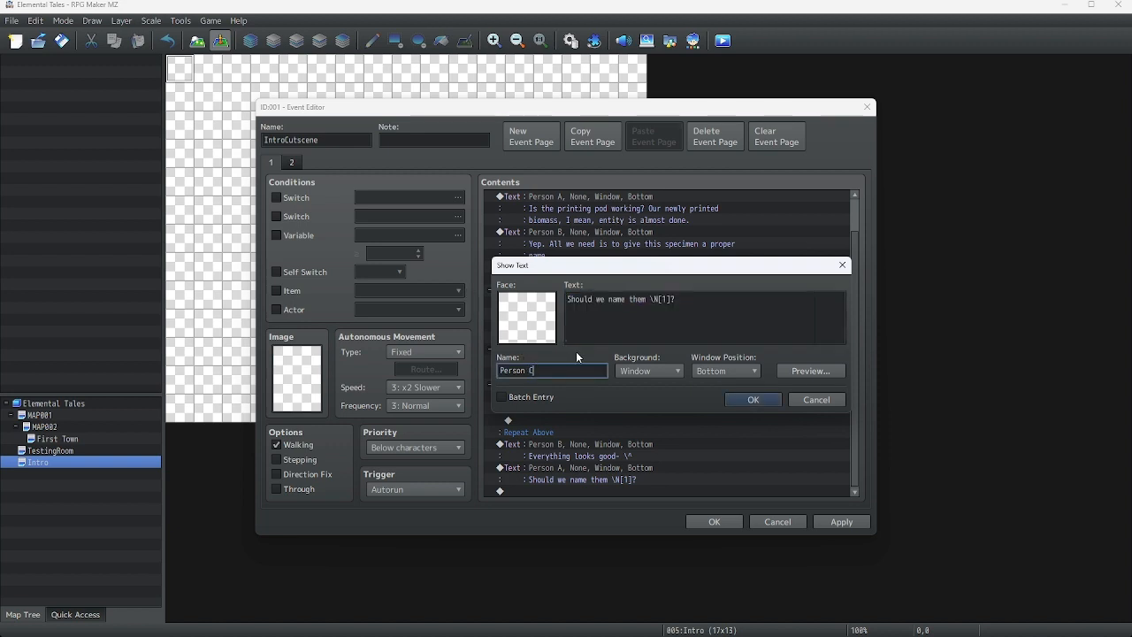
key(shift+Tab)
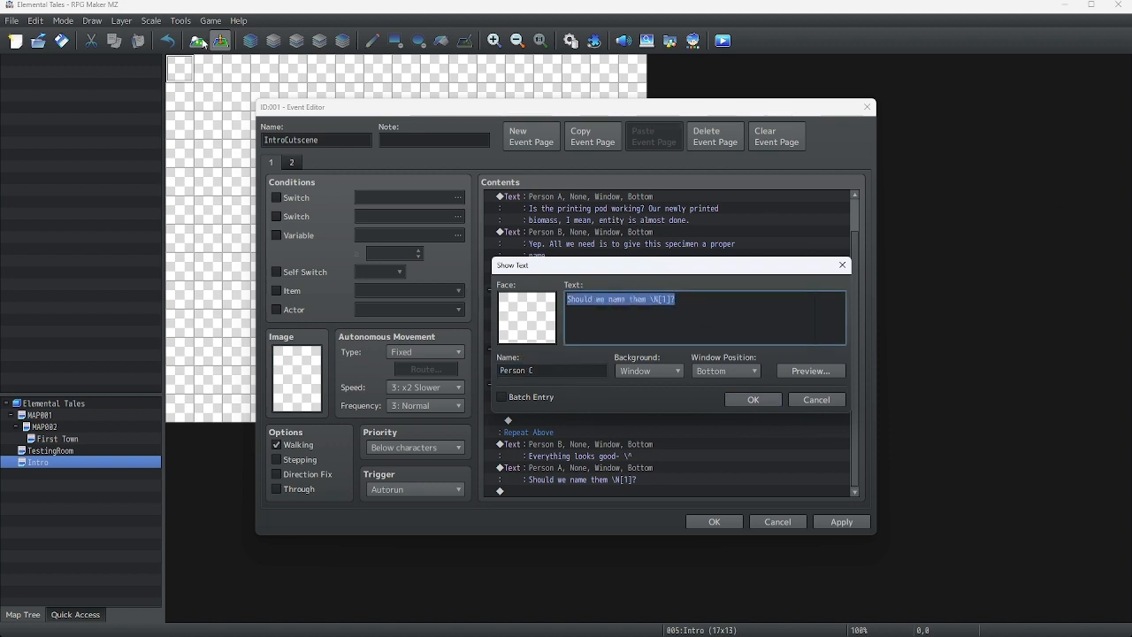
text(We have an e)
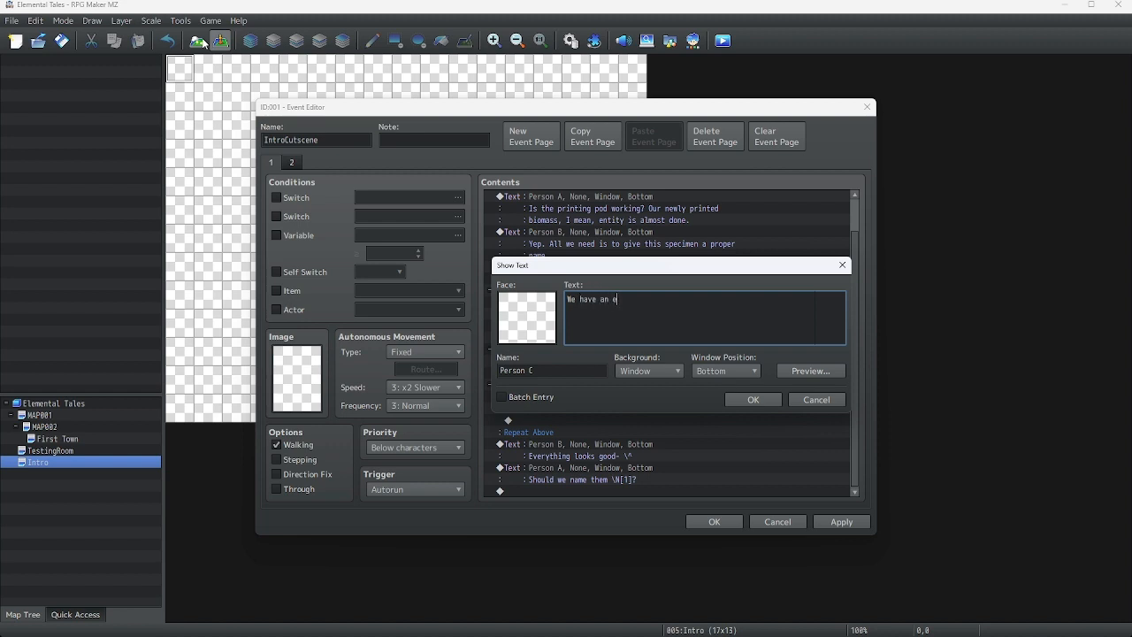
text(mergency!)
text( Evvc)
key(BackSpace)
key(BackSpace)
text(acuated immediately)
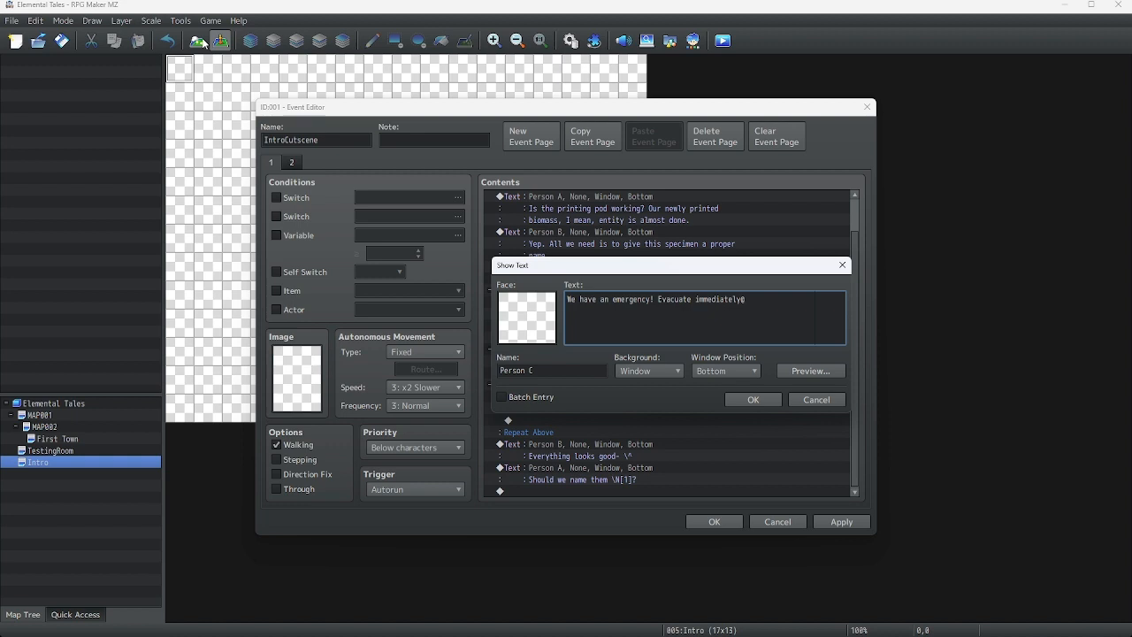
text(!)
click(803, 376)
click(894, 389)
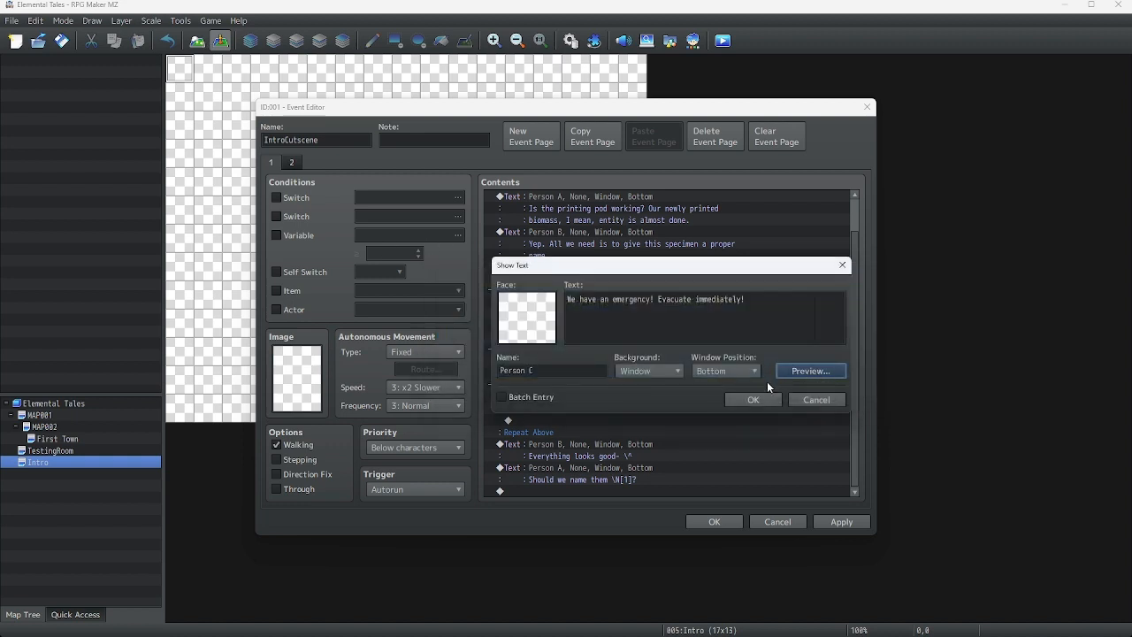
click(754, 399)
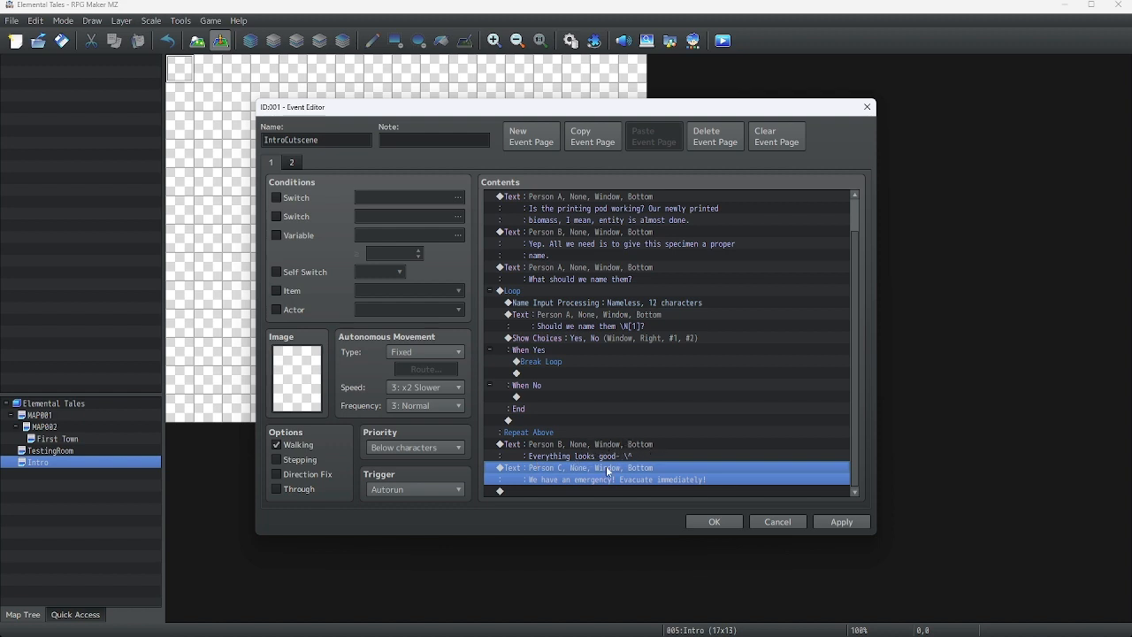
Add a narrator message at the end of the event: "The people started to evacuate, leaving you sent away from where you were."
right_click(547, 492)
click(553, 468)
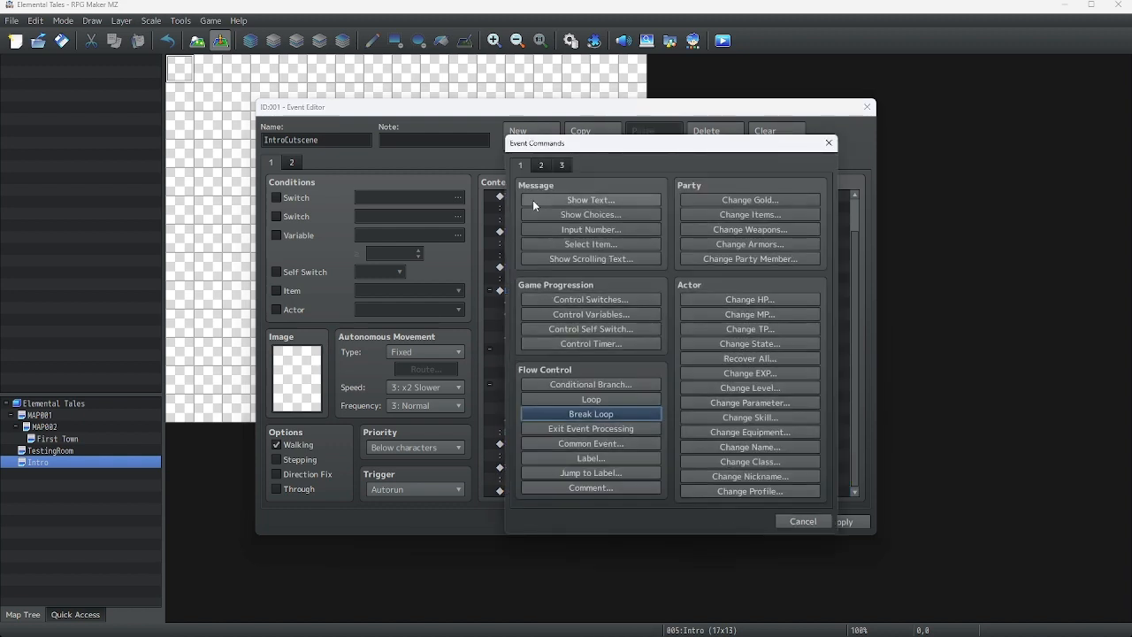
click(533, 200)
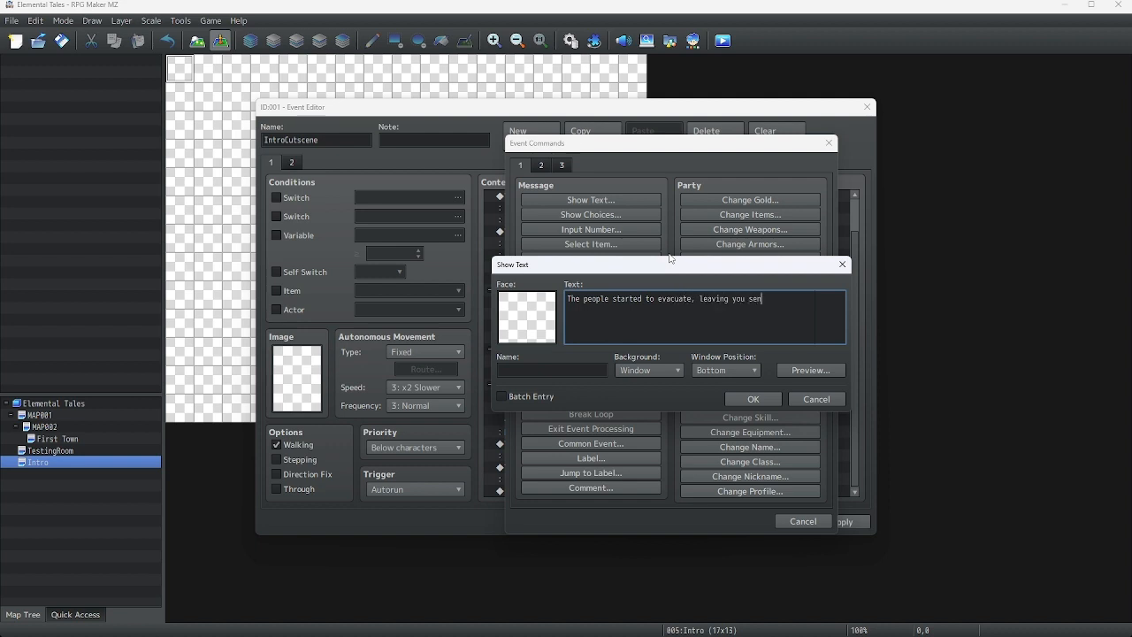
text(t)
text(you were.)
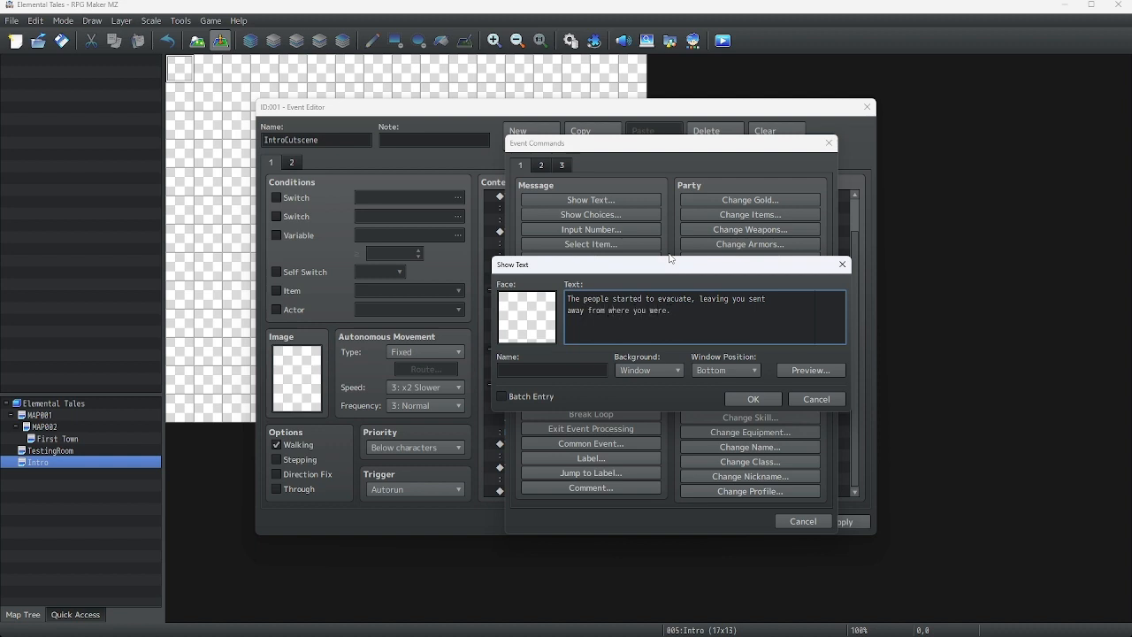
click(762, 401)
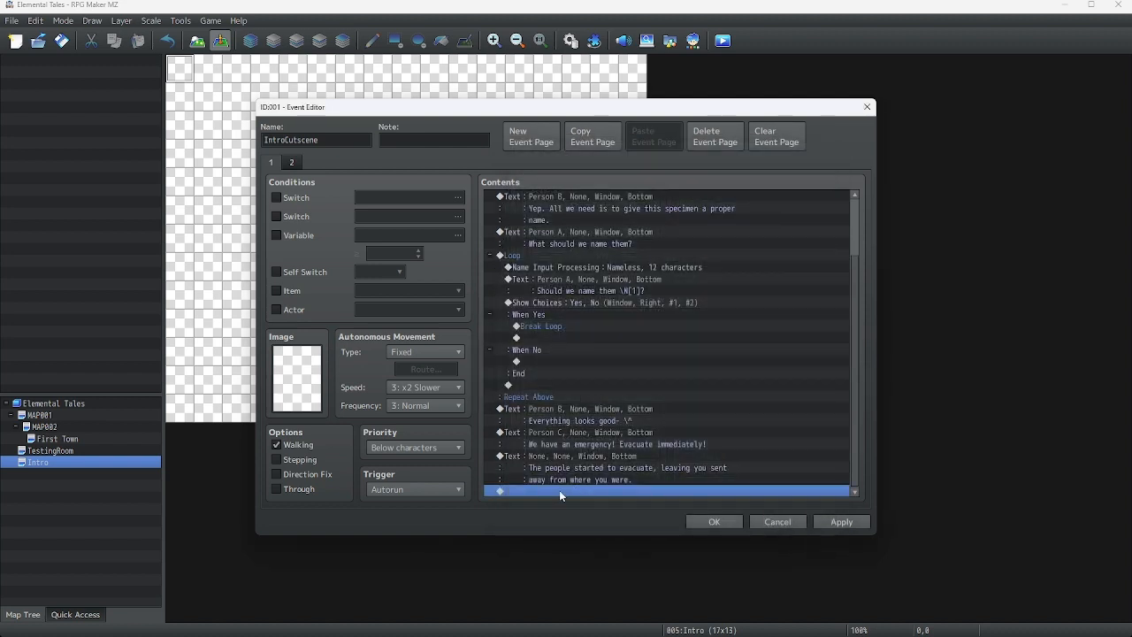
Add a Transfer Player command sending the player to MAP001 at position (8,6)
right_click(559, 490)
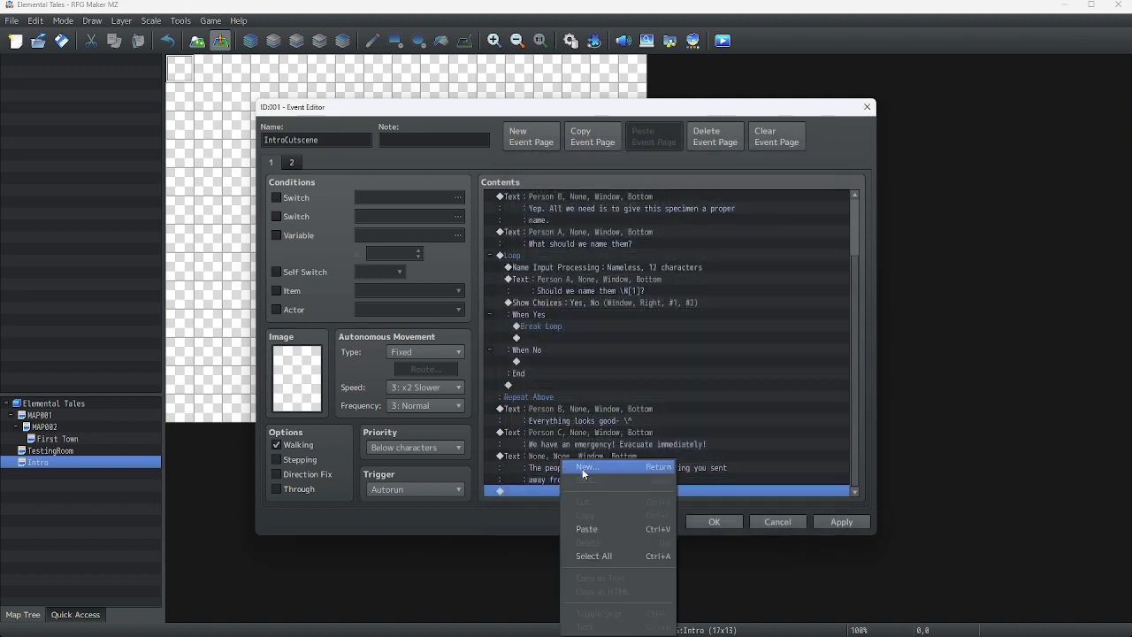
click(579, 467)
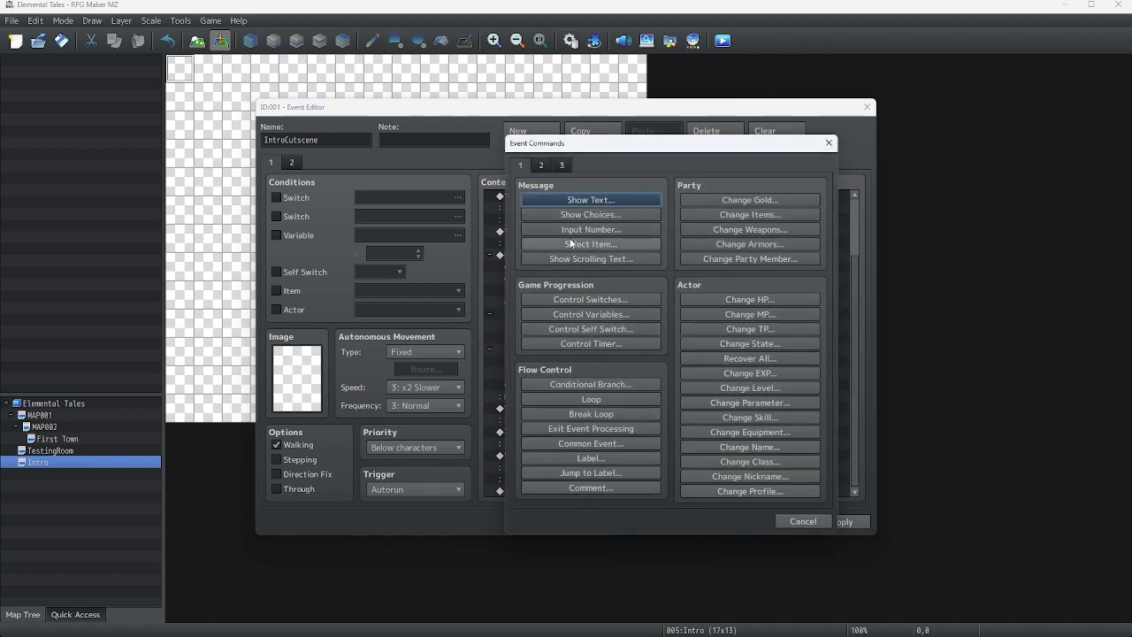
click(542, 167)
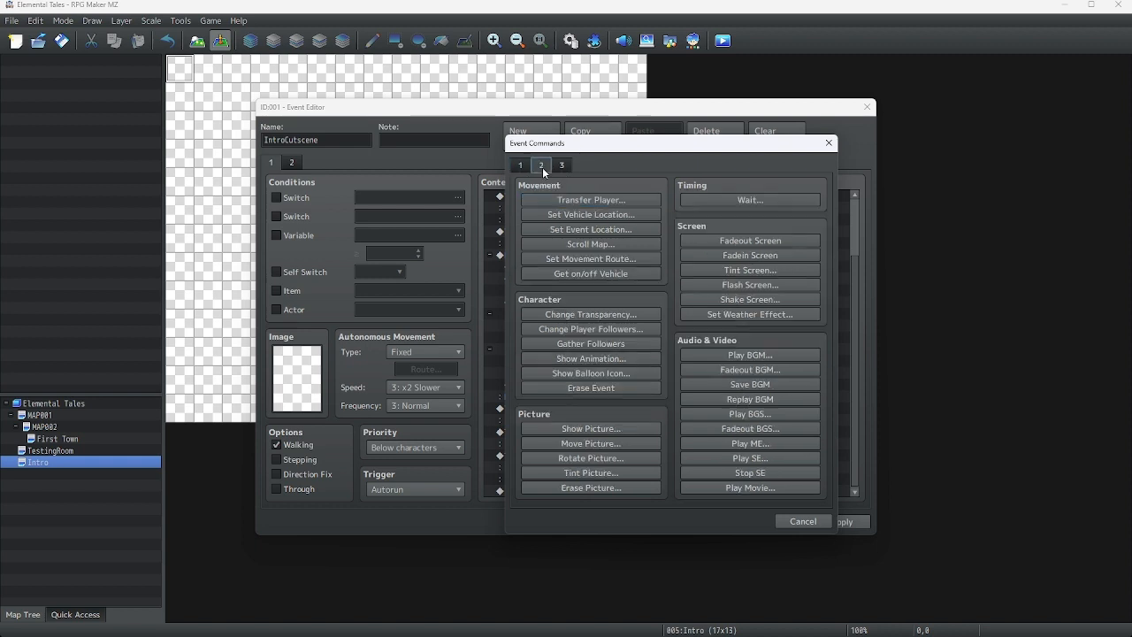
click(571, 202)
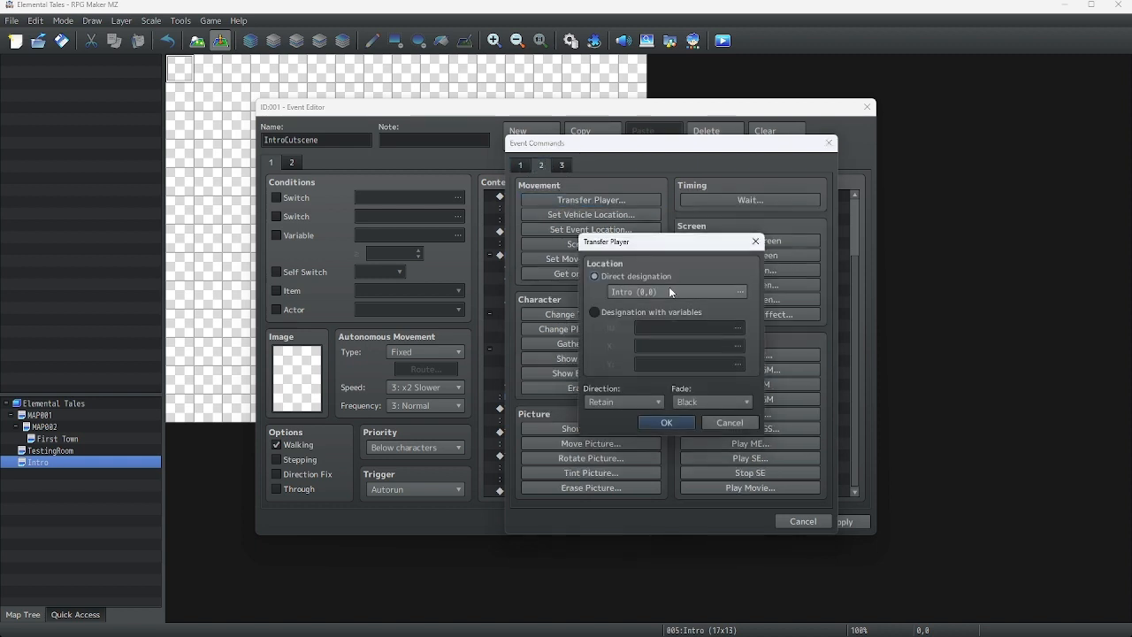
click(694, 293)
click(395, 174)
click(395, 162)
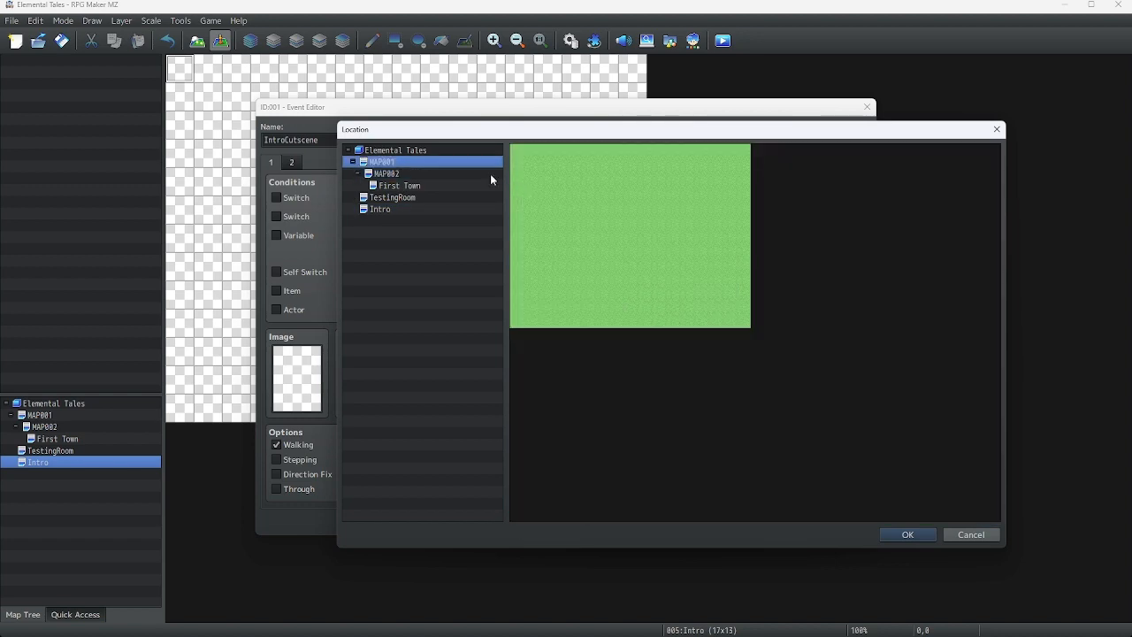
click(622, 252)
click(631, 237)
click(904, 536)
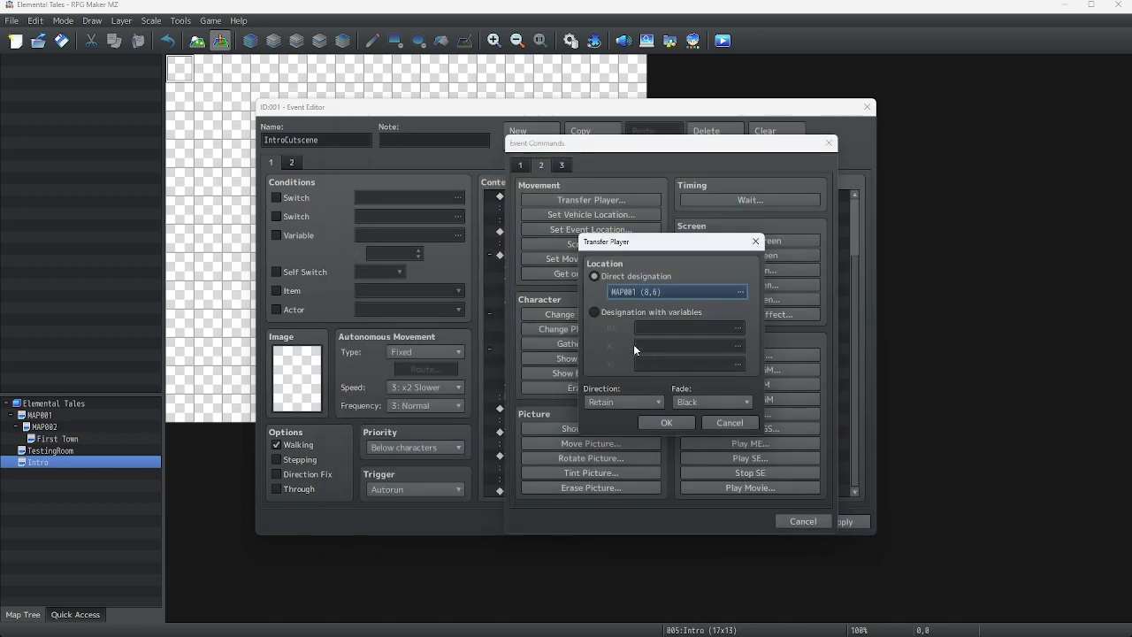
click(685, 423)
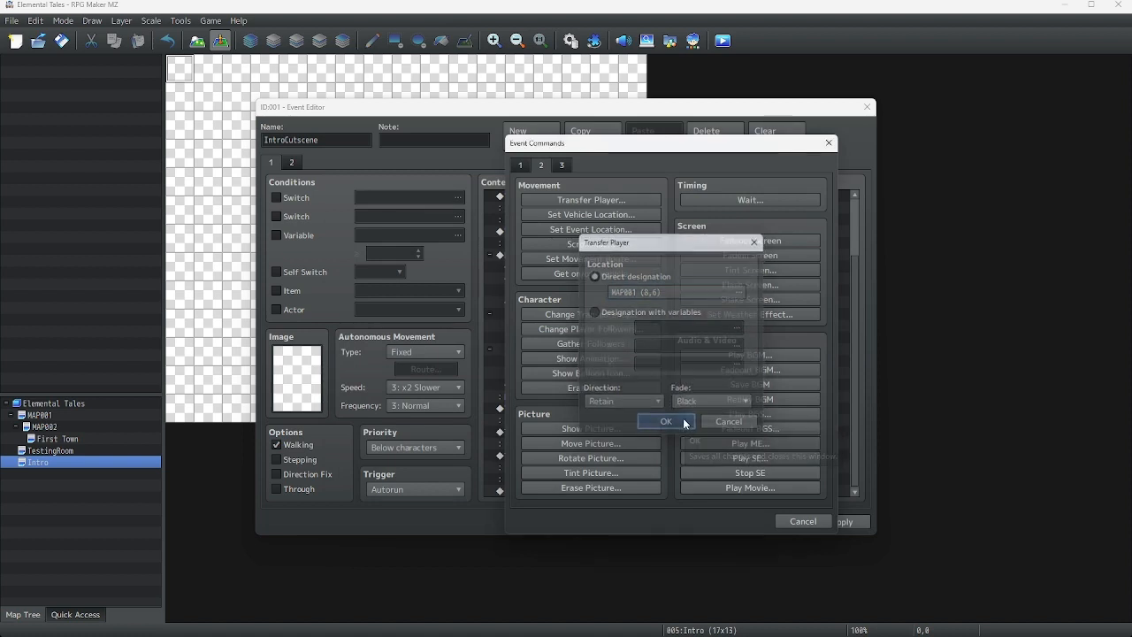
Add a Control Self Switch command setting A to ON at the end, then save and close the event
right_click(585, 486)
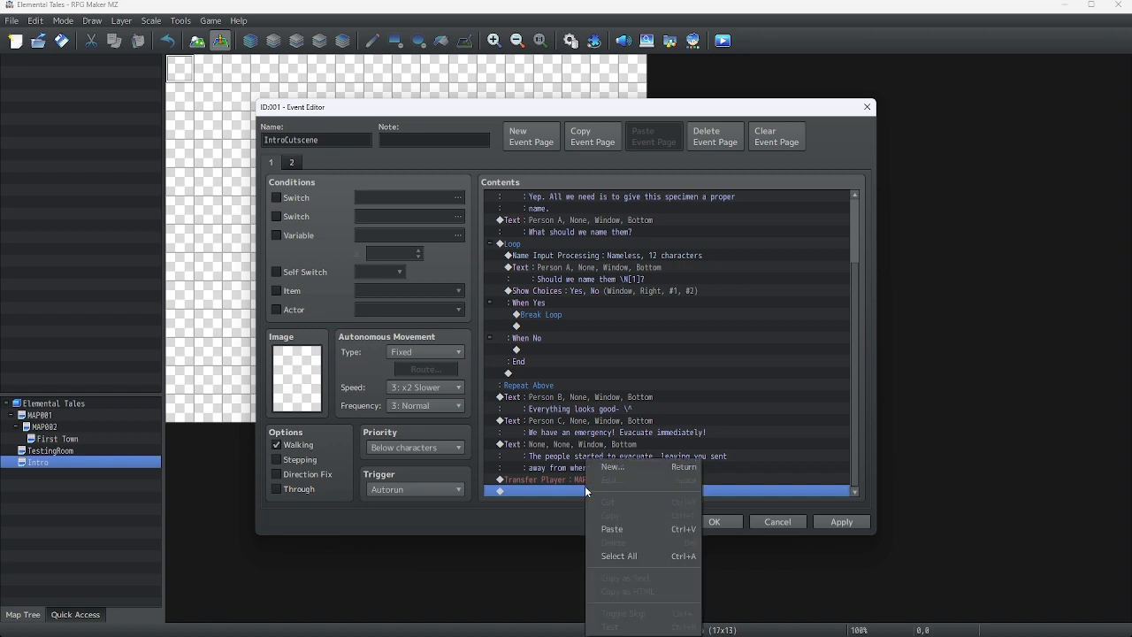
click(621, 469)
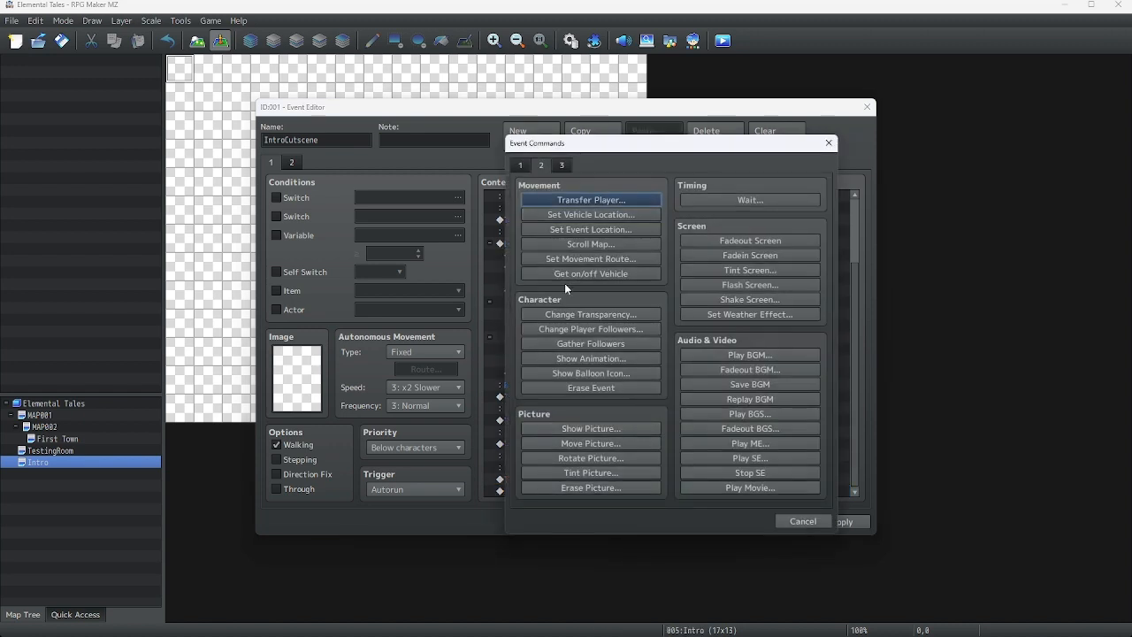
click(524, 167)
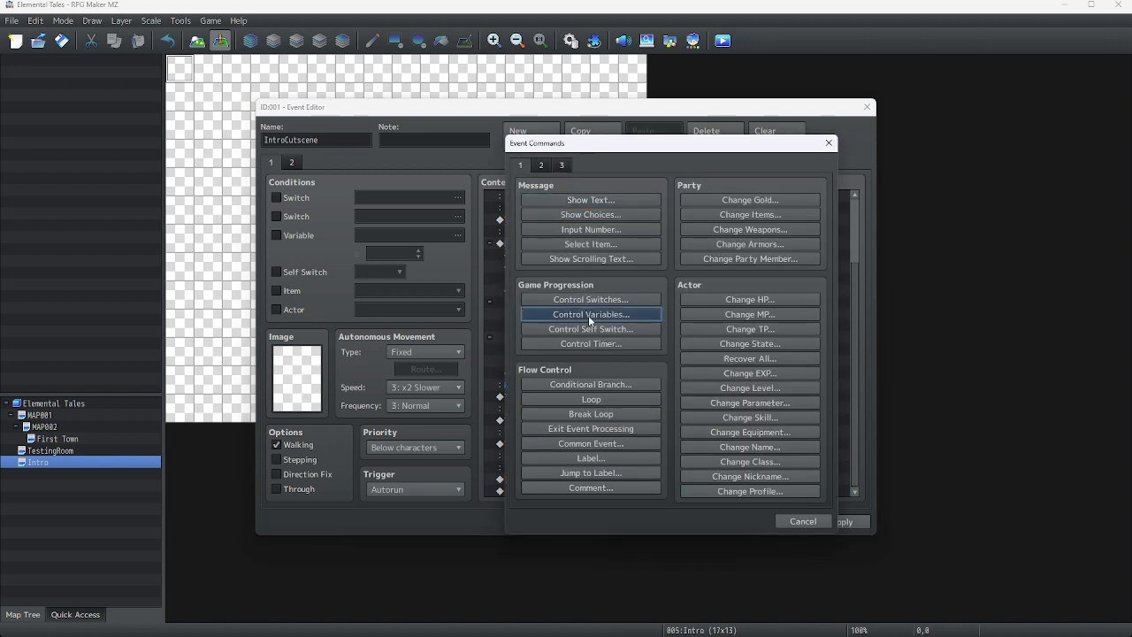
click(592, 329)
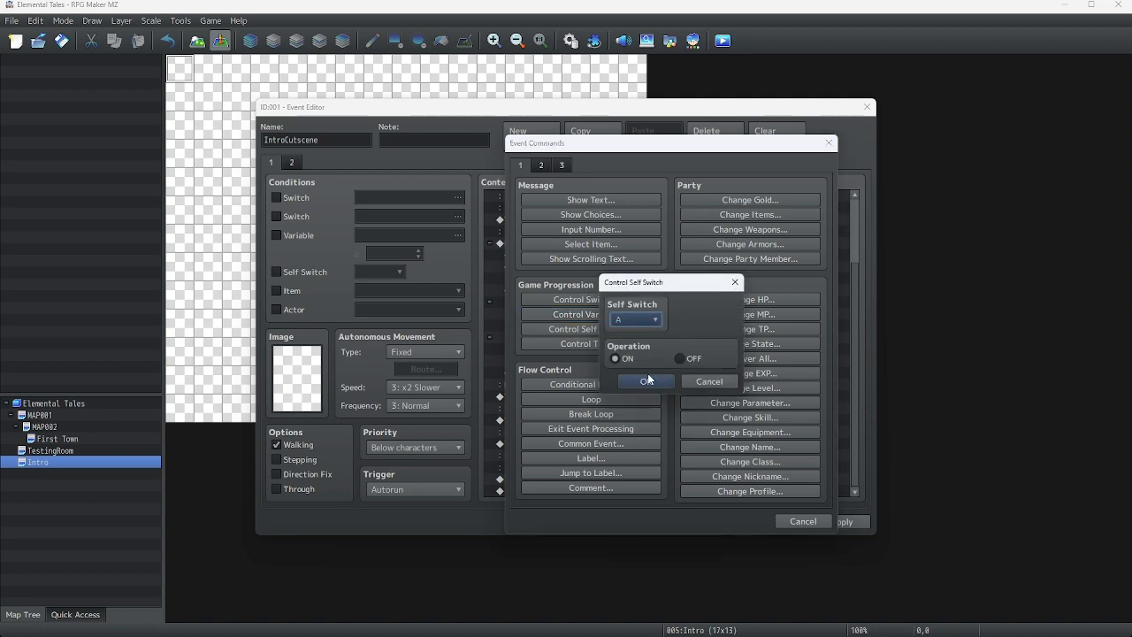
click(644, 379)
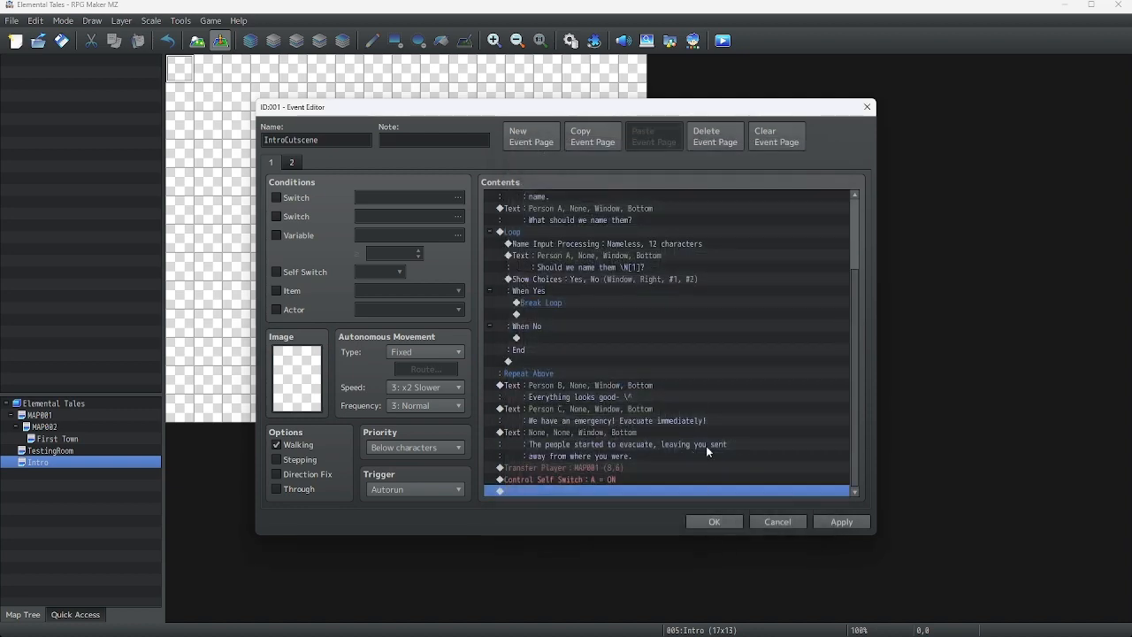
scroll(692, 380, up, 3)
scroll(841, 354, down, 3)
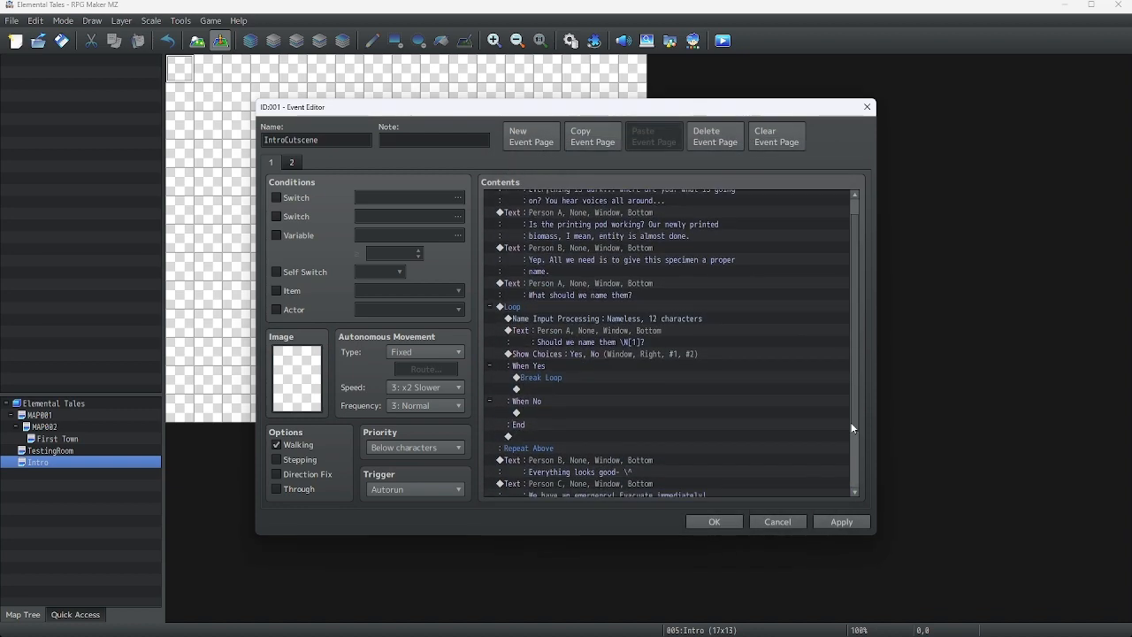
click(715, 522)
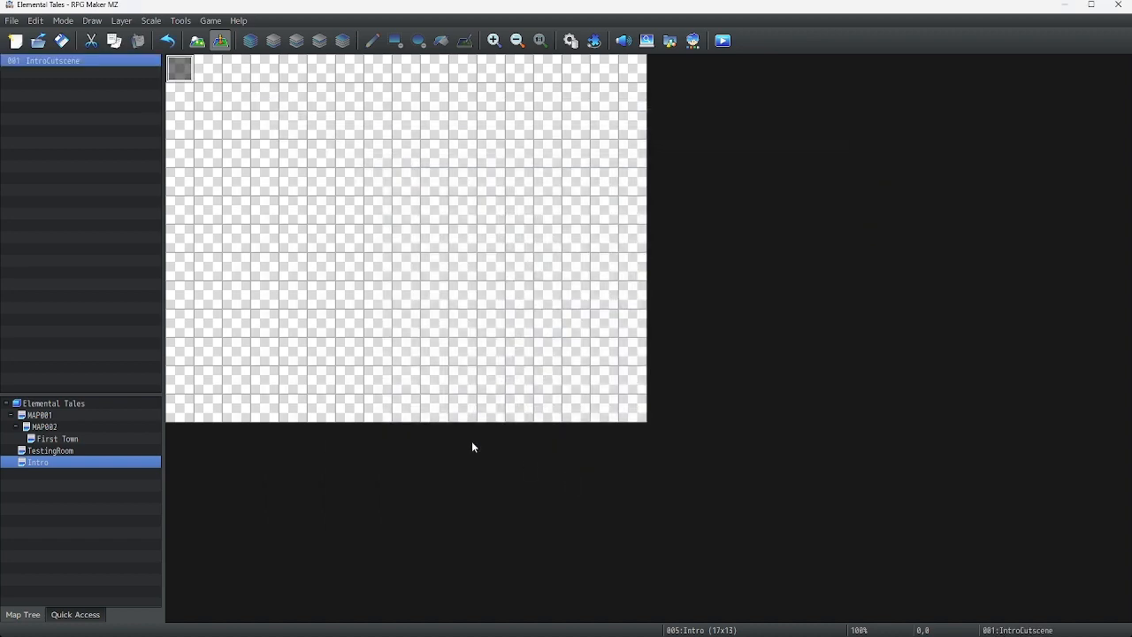
Open MAP001 and switch the editor to map drawing mode
click(40, 427)
click(39, 415)
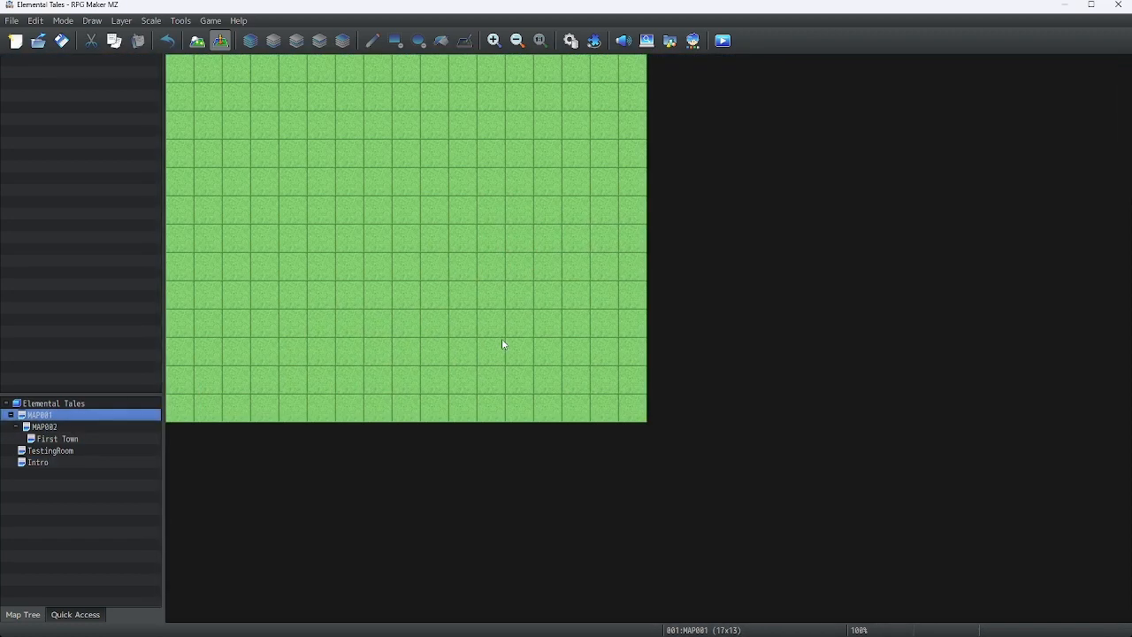
right_click(92, 429)
right_click(75, 419)
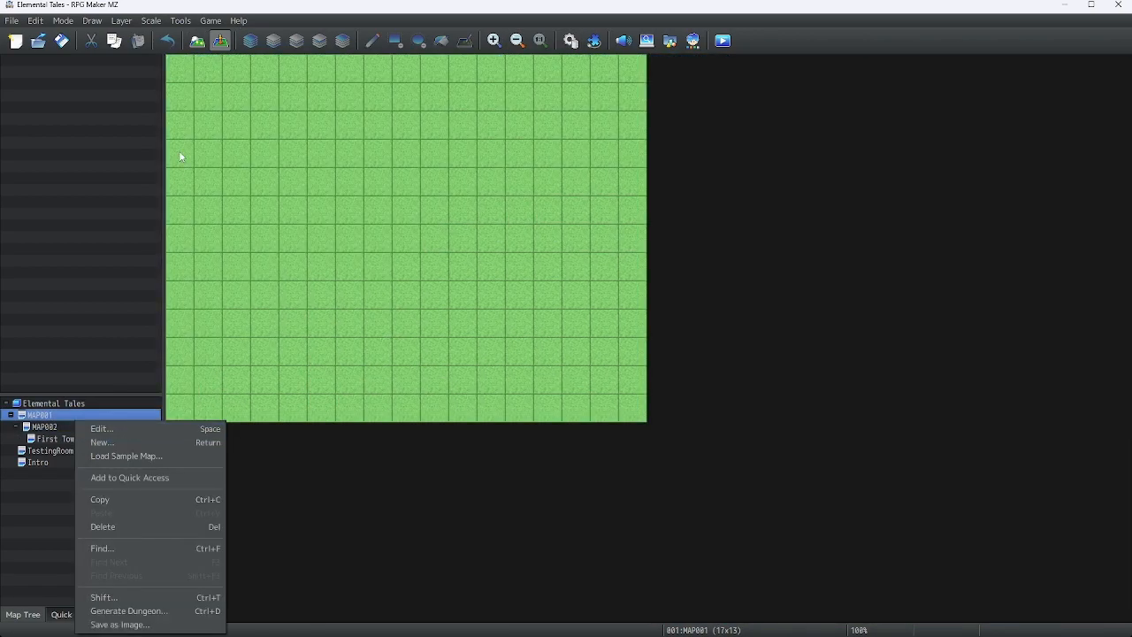
click(193, 26)
click(194, 19)
click(196, 42)
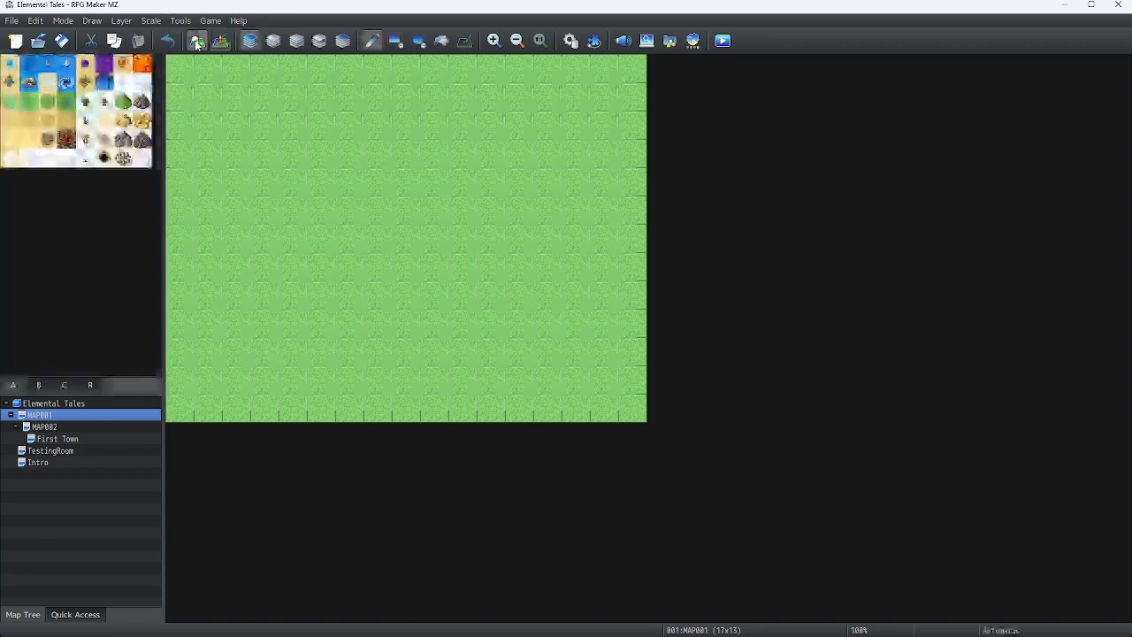
Change MAP001's tileset to 0002 Outside in its map properties
right_click(57, 416)
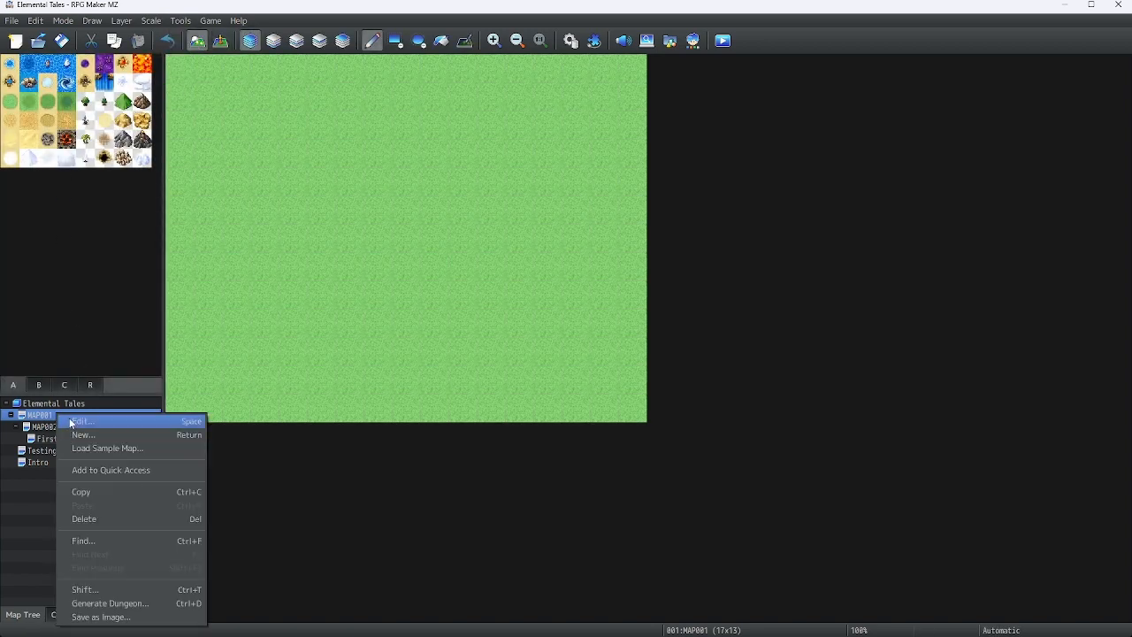
click(74, 422)
click(376, 216)
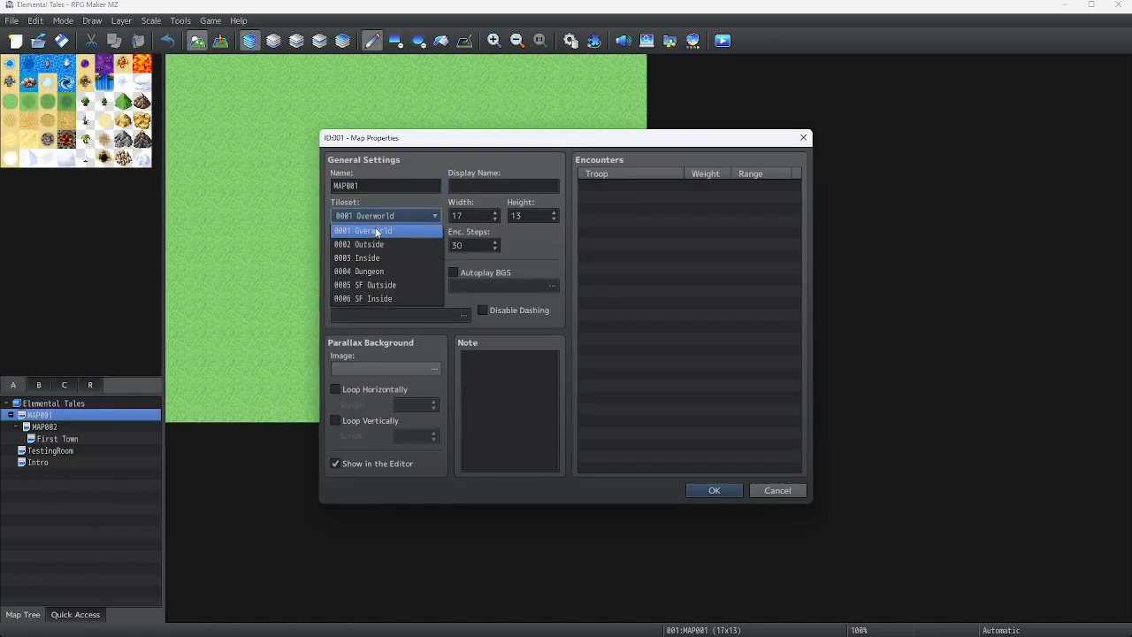
click(373, 246)
click(714, 490)
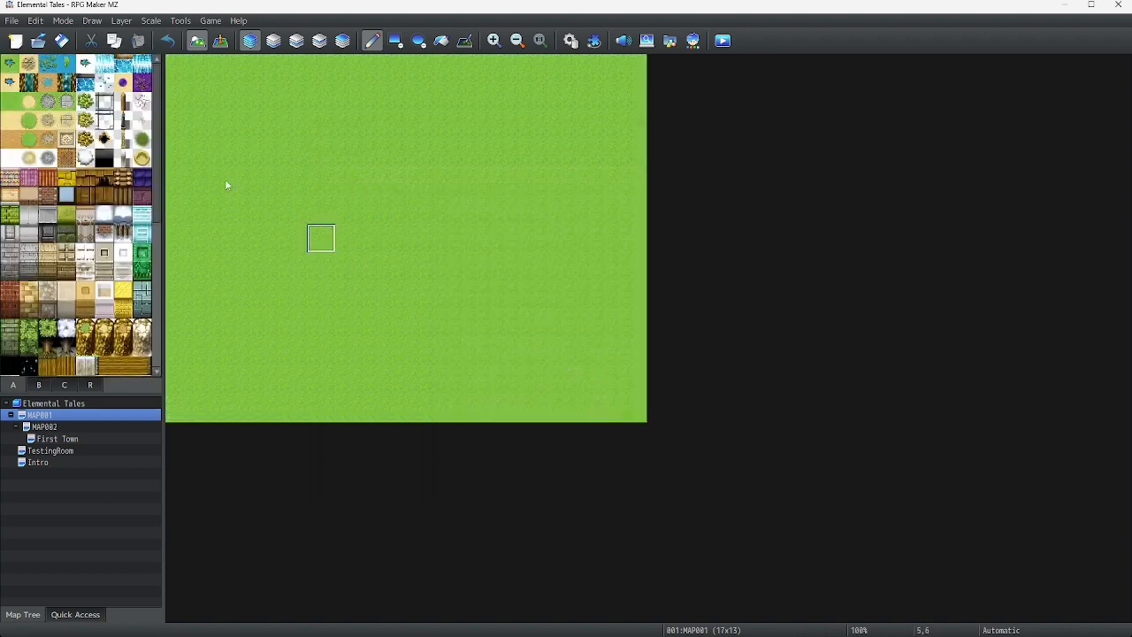
Paint two rows of forest trees along the top of MAP001, leaving a gap in the middle
click(46, 345)
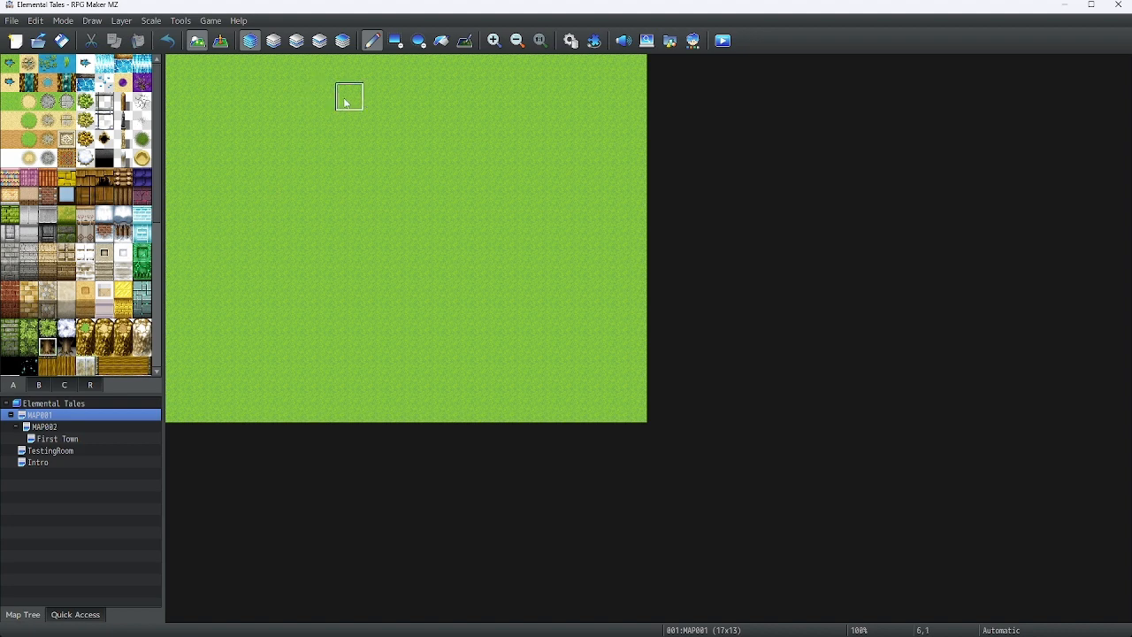
mouse_move(358, 103)
mouse_down()
mouse_move(369, 119)
mouse_move(323, 99)
mouse_move(236, 106)
mouse_move(252, 131)
mouse_move(203, 121)
mouse_move(348, 119)
mouse_up()
mouse_move(434, 96)
mouse_down()
mouse_move(591, 130)
mouse_move(617, 100)
mouse_move(487, 99)
mouse_move(435, 124)
mouse_up()
Paint hedge borders around the map edges and a row of forest trees along the bottom
click(47, 328)
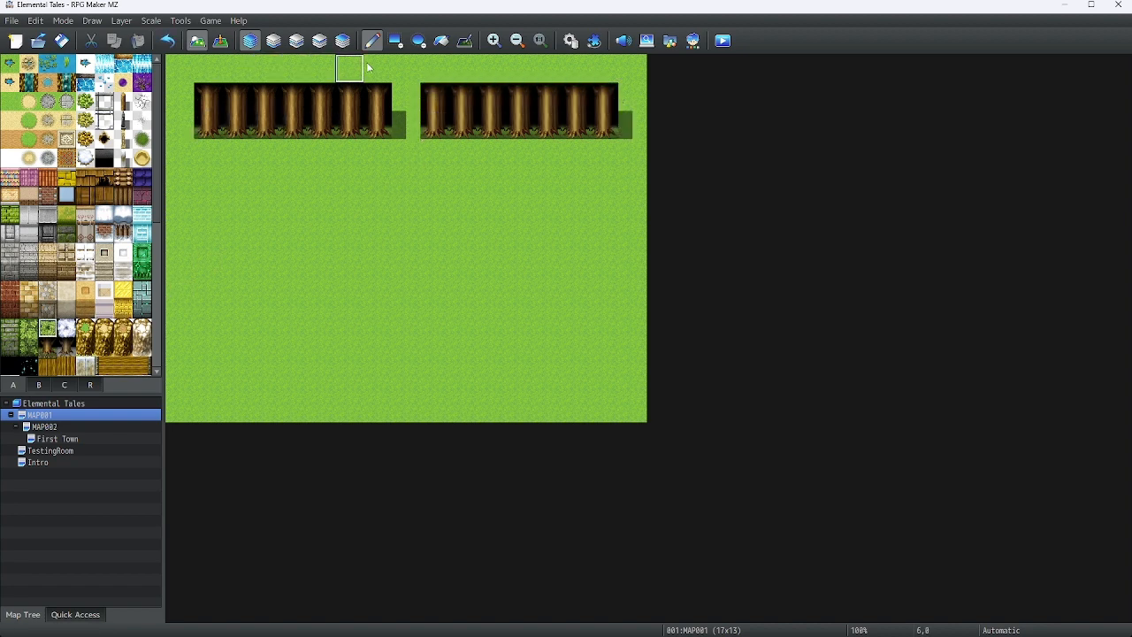
mouse_move(366, 62)
mouse_down()
mouse_move(178, 69)
mouse_move(177, 379)
mouse_move(692, 374)
mouse_move(642, 354)
mouse_move(634, 292)
mouse_up()
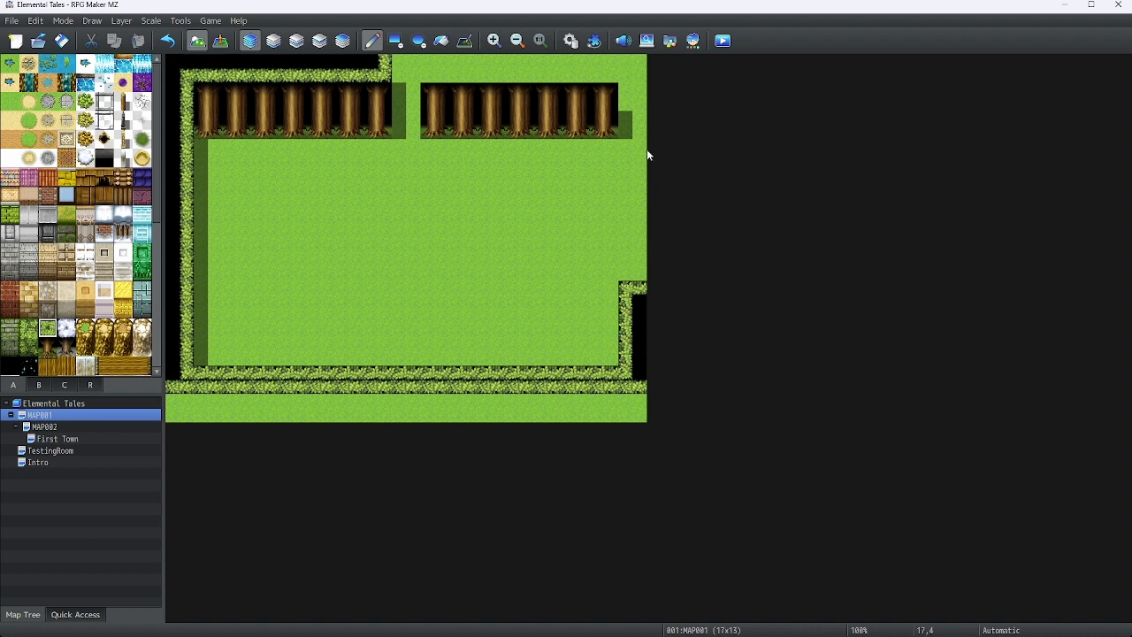
mouse_move(638, 153)
mouse_down()
mouse_move(633, 65)
mouse_move(432, 65)
mouse_up()
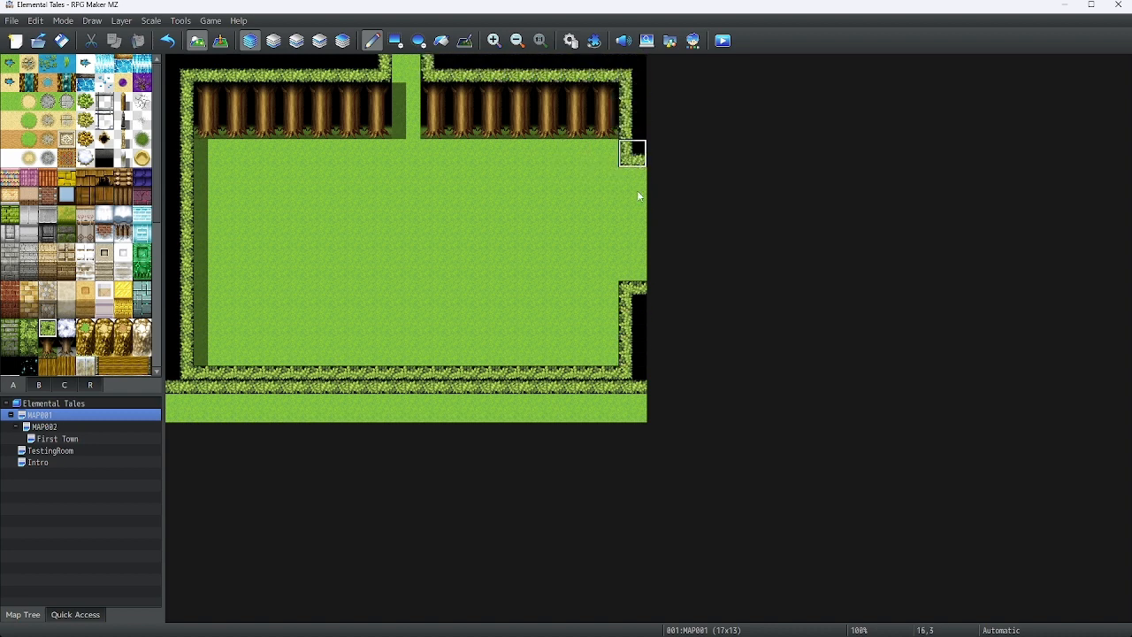
mouse_move(637, 190)
mouse_down()
mouse_move(632, 354)
mouse_move(129, 371)
mouse_move(817, 400)
mouse_move(275, 422)
mouse_up()
click(47, 347)
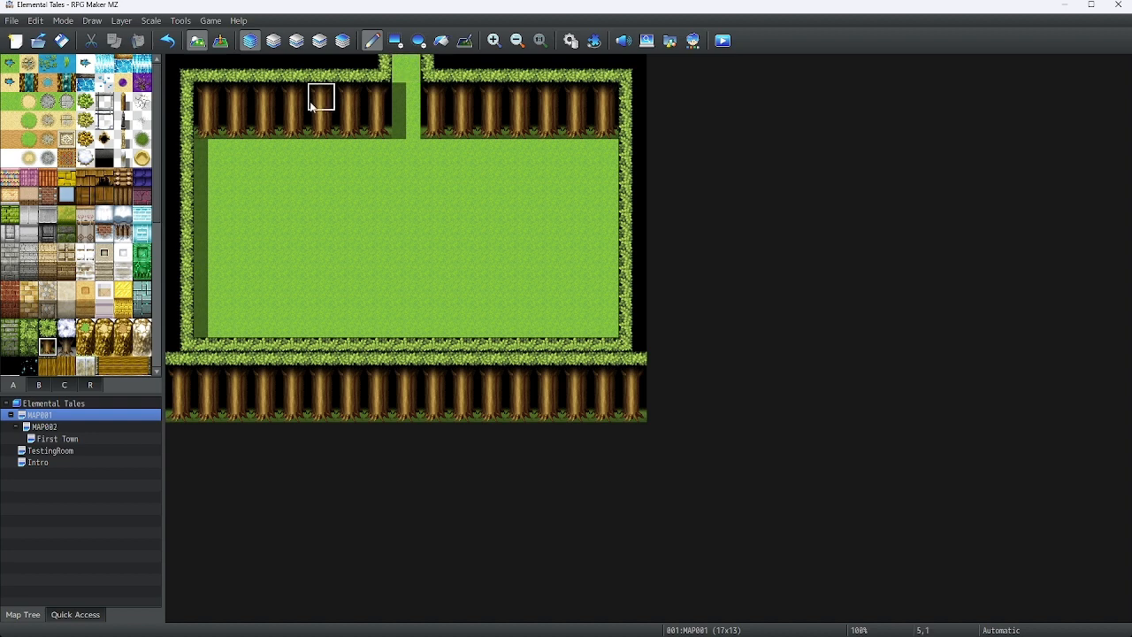
Paint a large patch of dense bushes in the middle of the grassy clearing
click(85, 103)
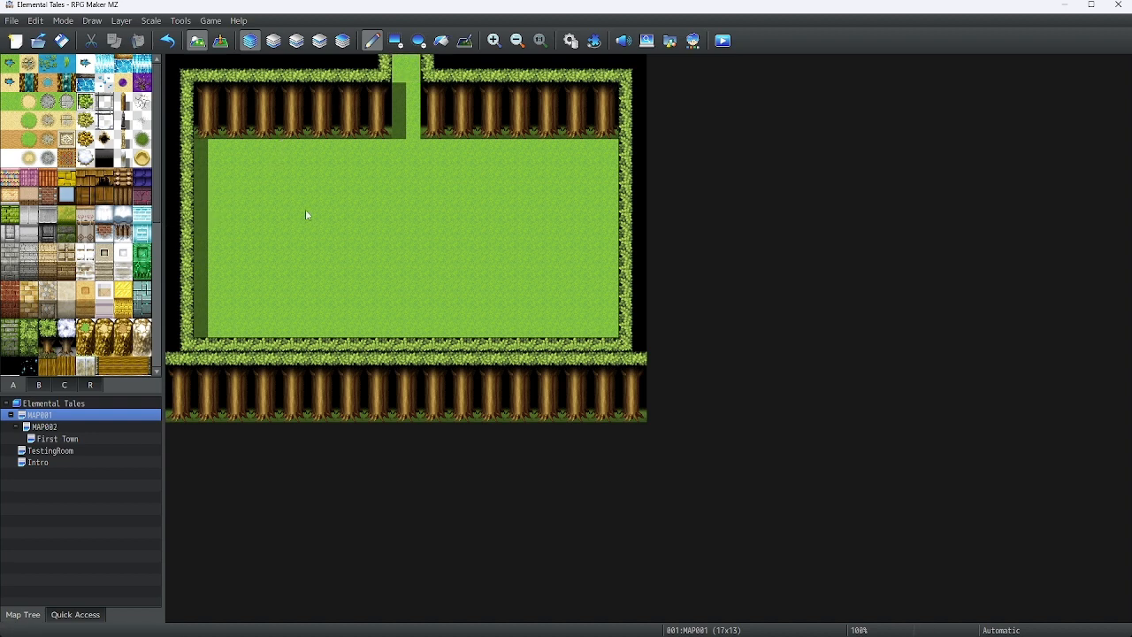
click(378, 184)
mouse_move(457, 202)
mouse_down()
mouse_move(460, 181)
mouse_move(354, 210)
mouse_move(353, 225)
mouse_move(324, 237)
mouse_move(334, 267)
mouse_move(404, 293)
mouse_move(460, 288)
mouse_move(397, 253)
mouse_move(460, 239)
mouse_move(487, 207)
mouse_up()
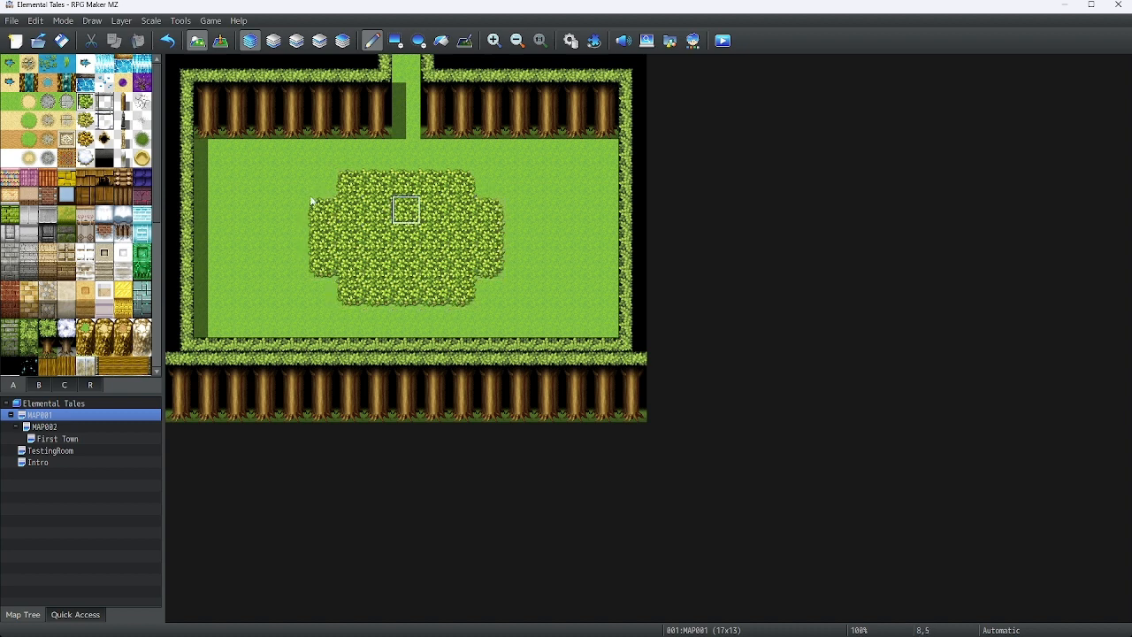
Place small grass tufts and plant decorations on the clearing's left side and beside the bush patch
scroll(87, 141, down, 5)
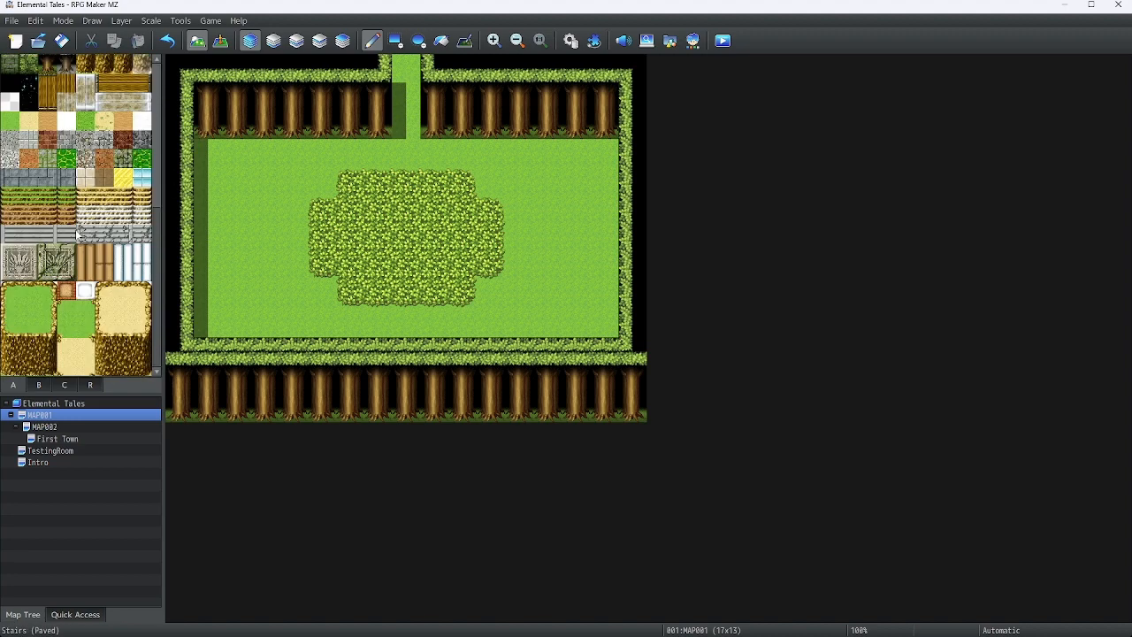
click(39, 385)
scroll(50, 281, down, 5)
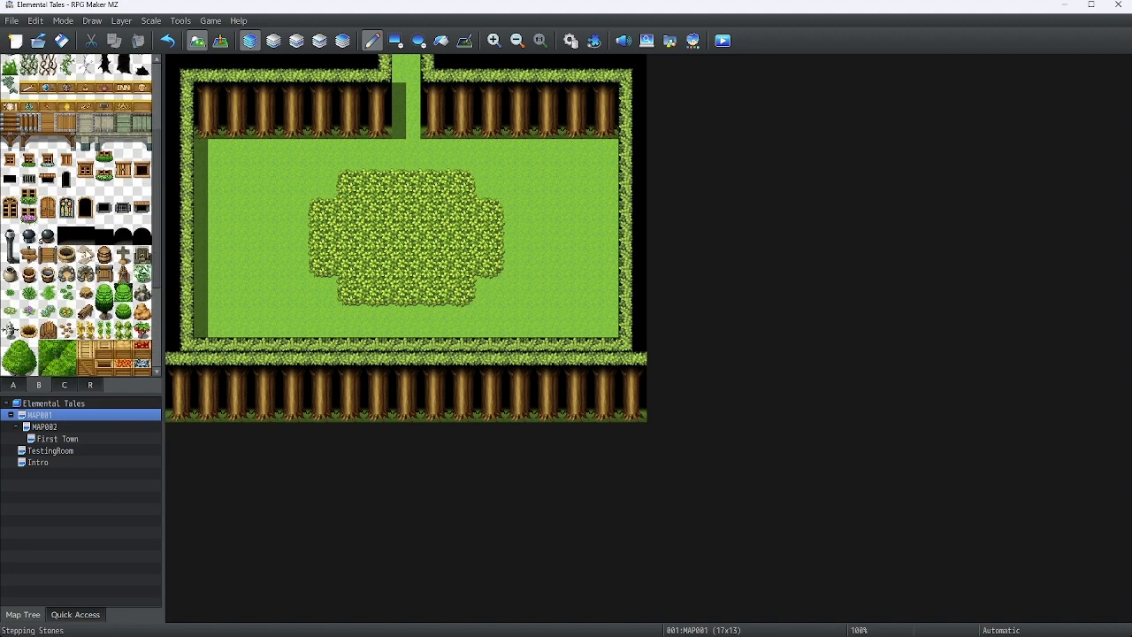
click(29, 269)
click(265, 213)
click(266, 297)
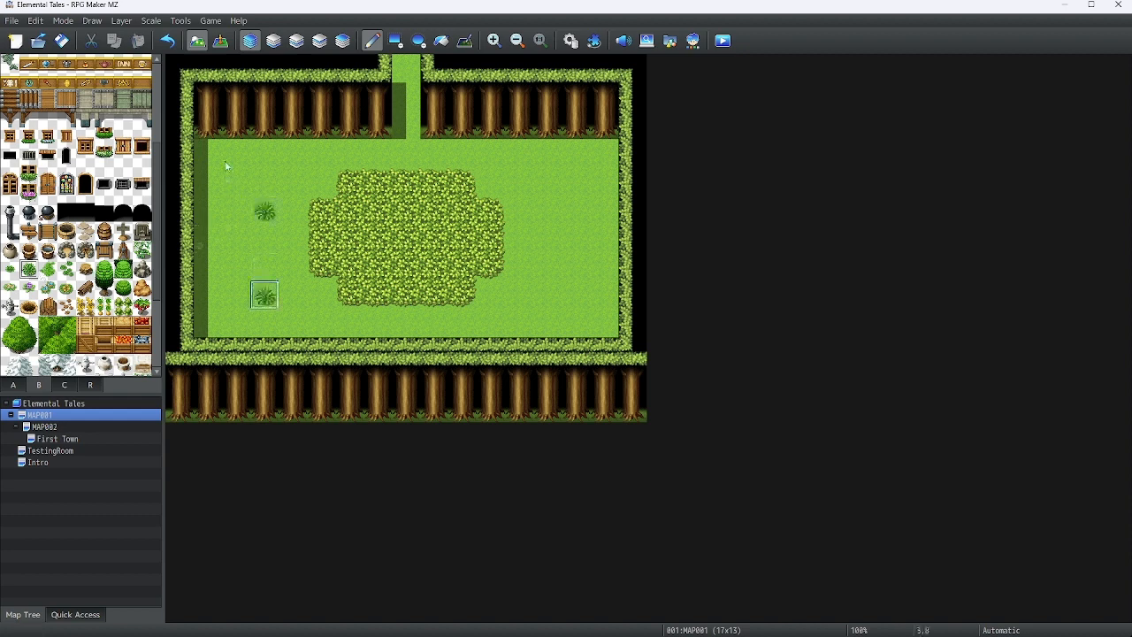
click(236, 155)
click(10, 269)
click(321, 182)
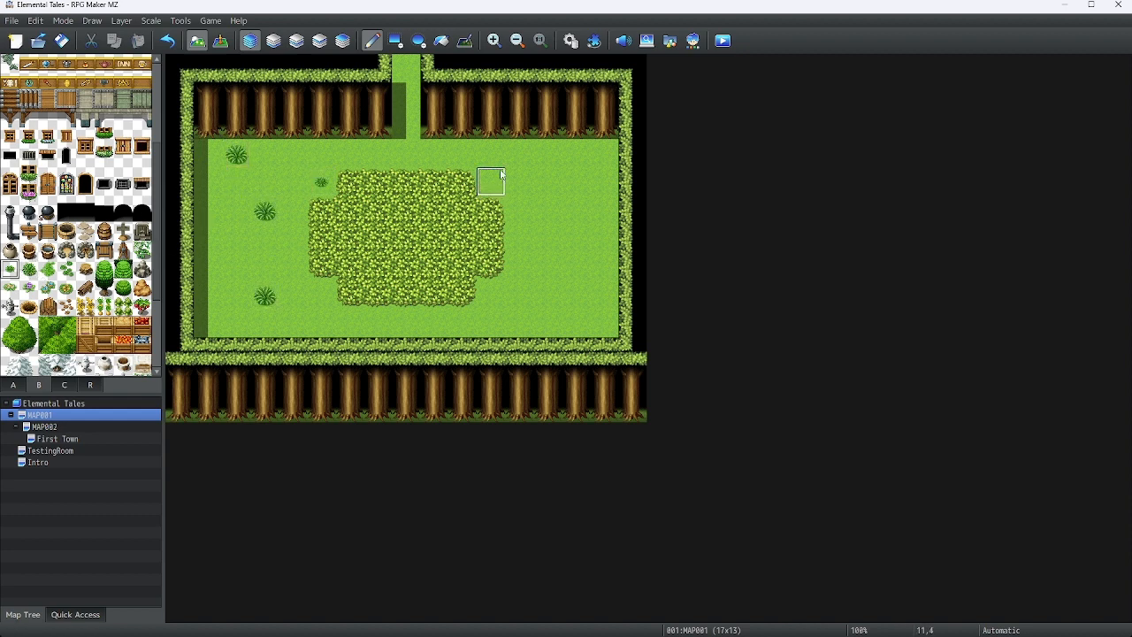
Place small grass tufts across the right side of the clearing
click(519, 154)
click(548, 268)
click(604, 211)
click(519, 183)
click(576, 268)
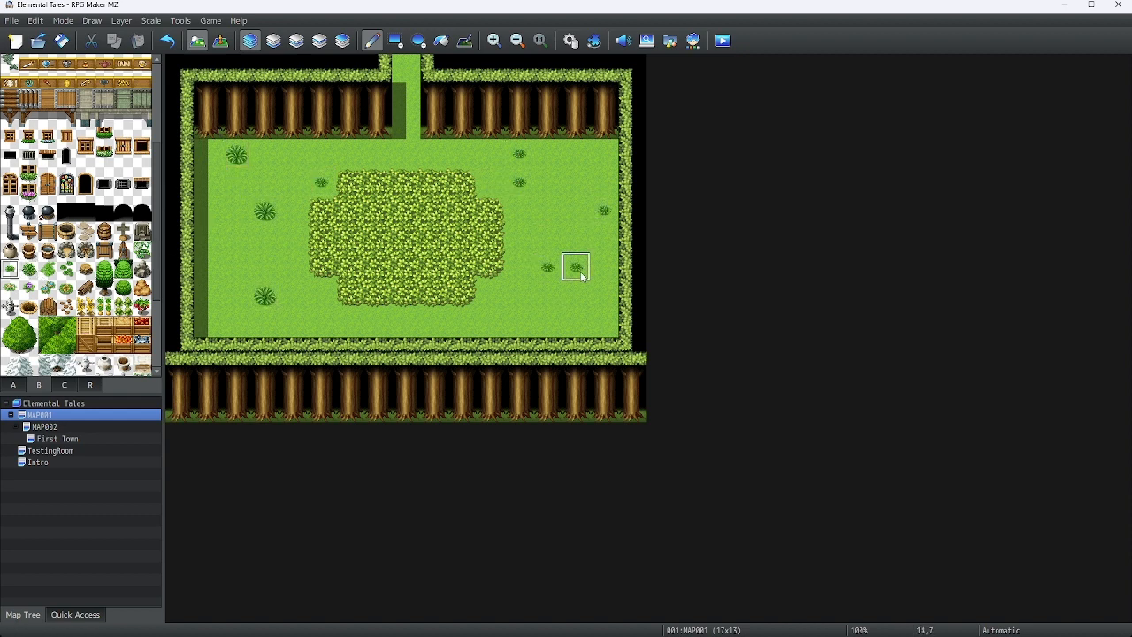
Pick a plant-clump tile and place clumps on both the left and right sides of the clearing
click(67, 269)
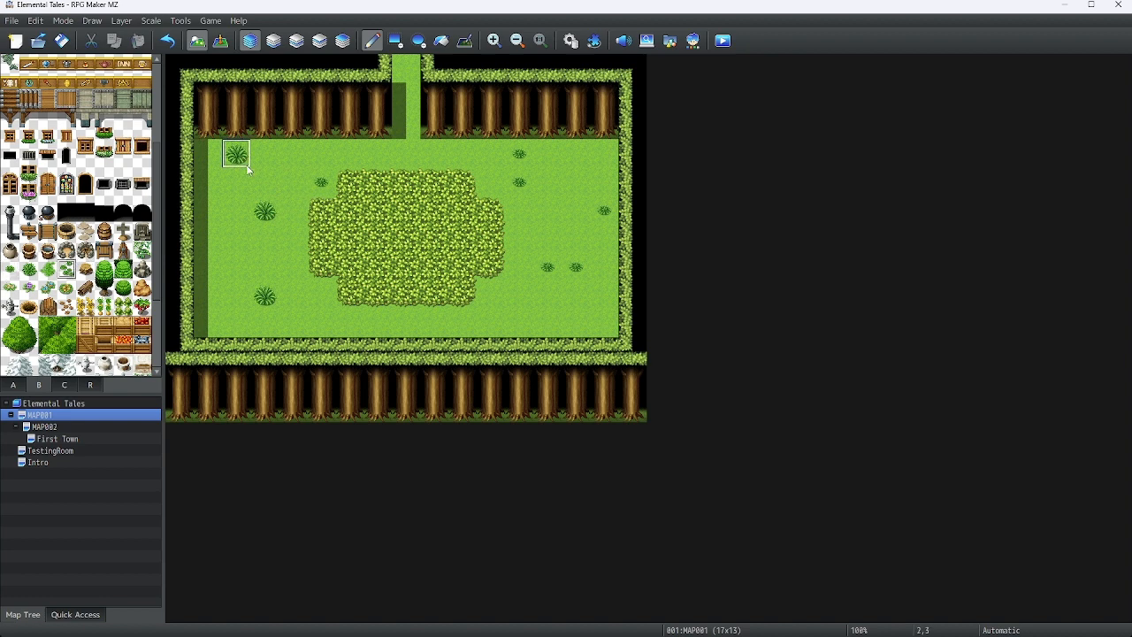
click(264, 183)
click(236, 239)
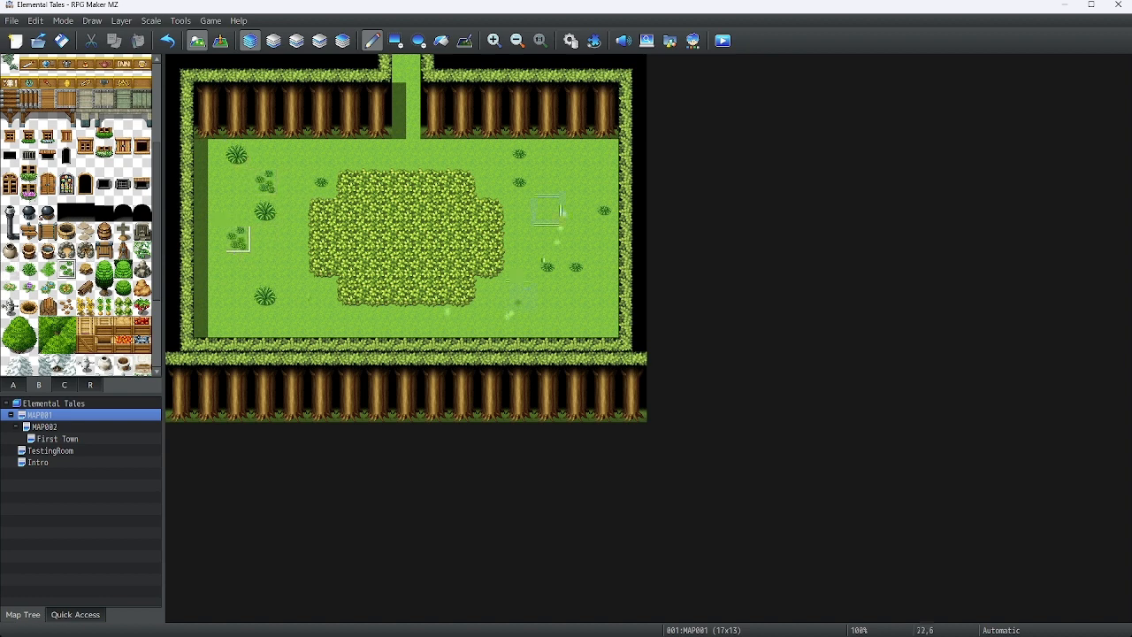
click(519, 296)
click(576, 210)
click(576, 296)
click(547, 211)
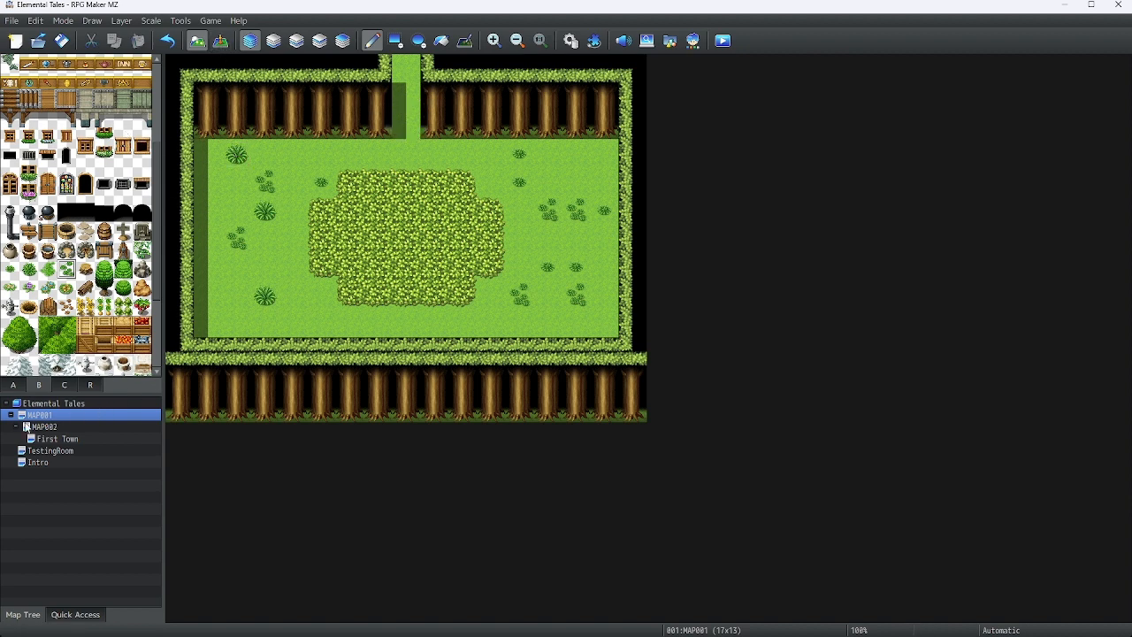
Create a quick Transfer event in the top path gap leading to MAP002 at a spot on the island's west side
click(221, 41)
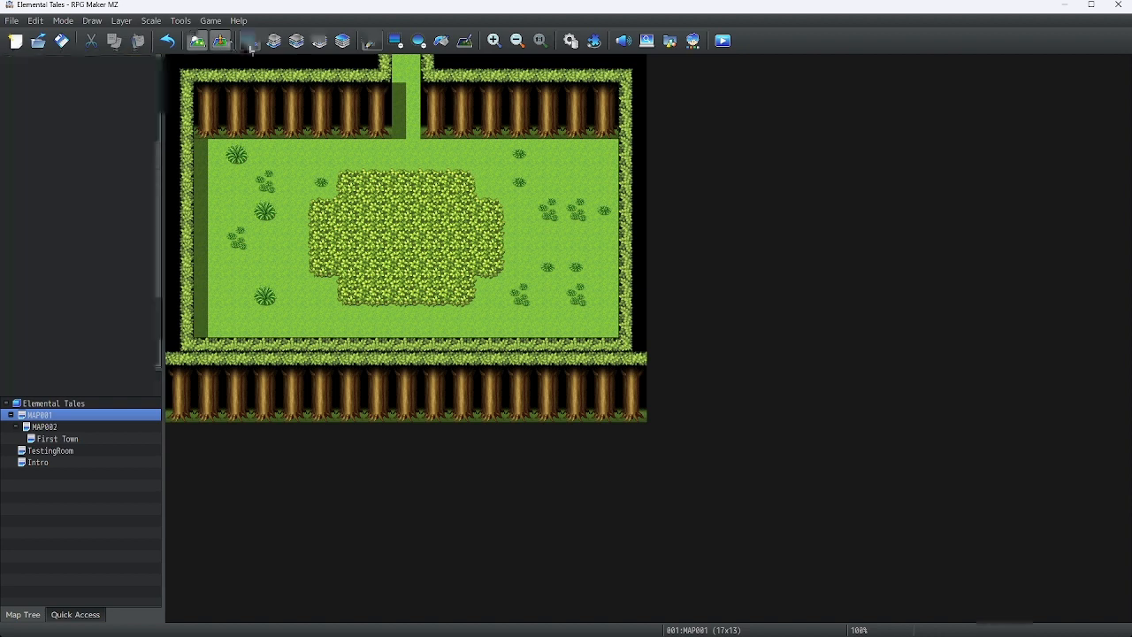
right_click(402, 75)
mouse_move(507, 234)
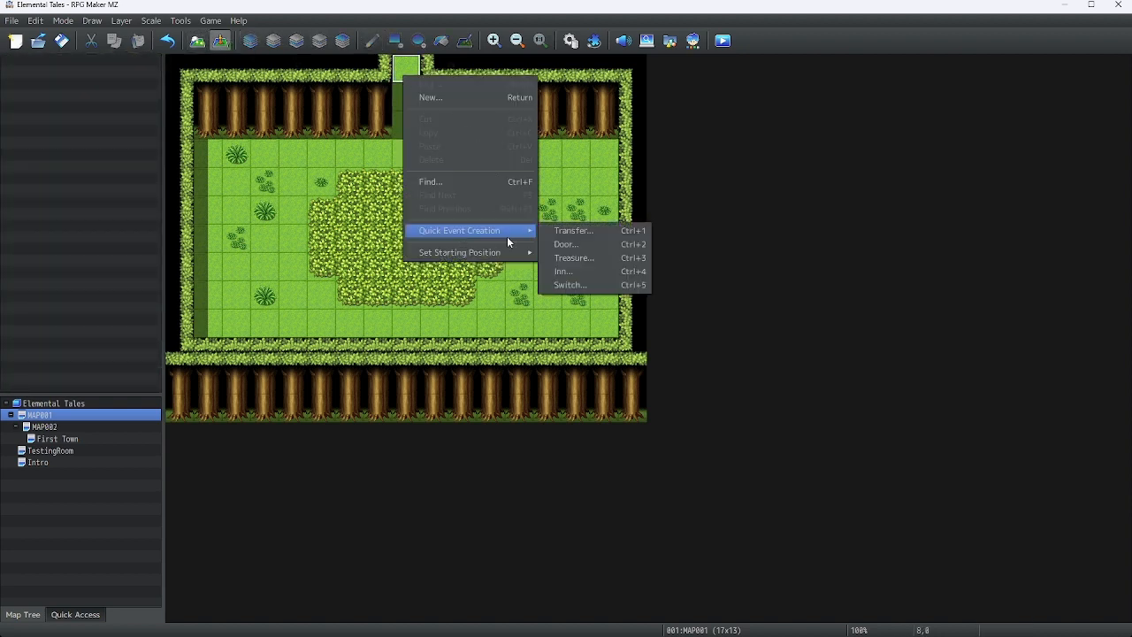
click(595, 236)
click(510, 323)
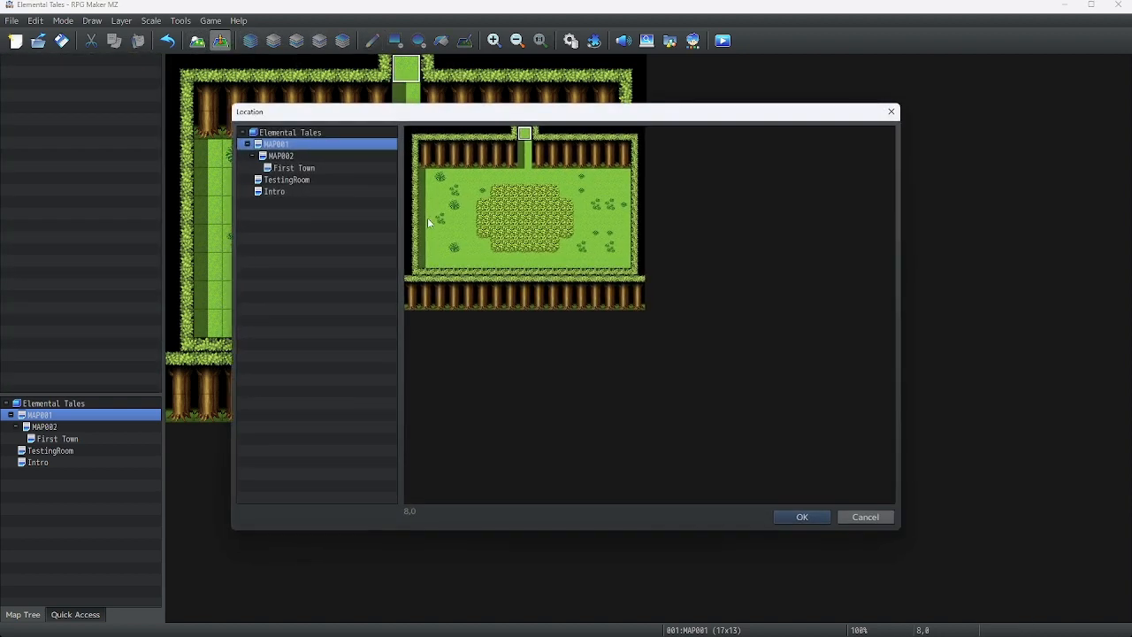
click(281, 156)
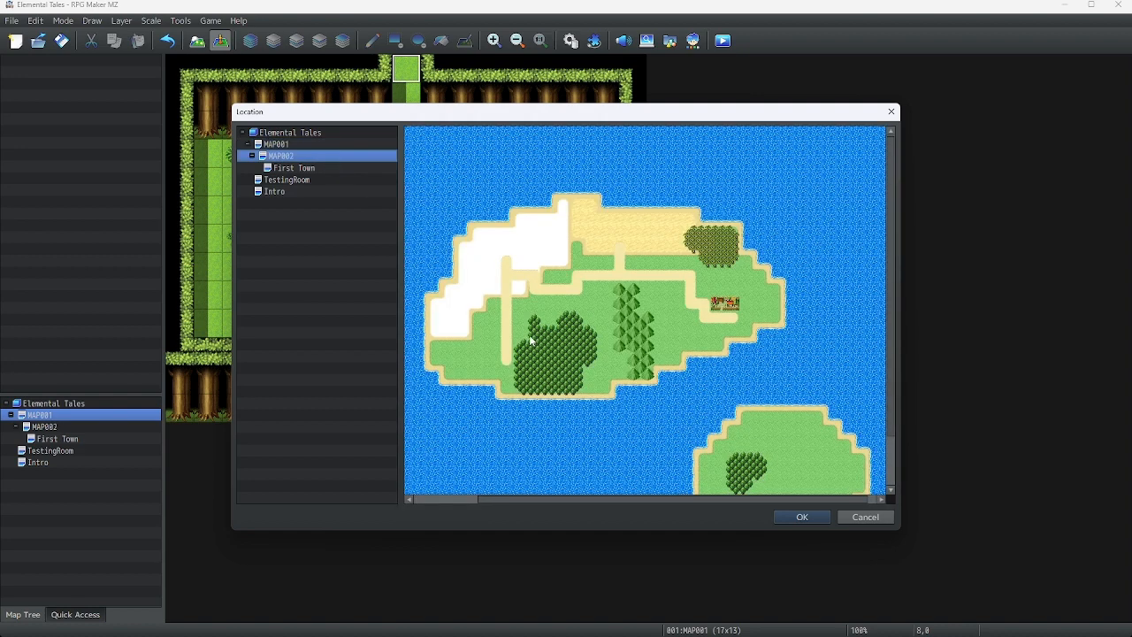
click(506, 360)
click(799, 517)
click(585, 342)
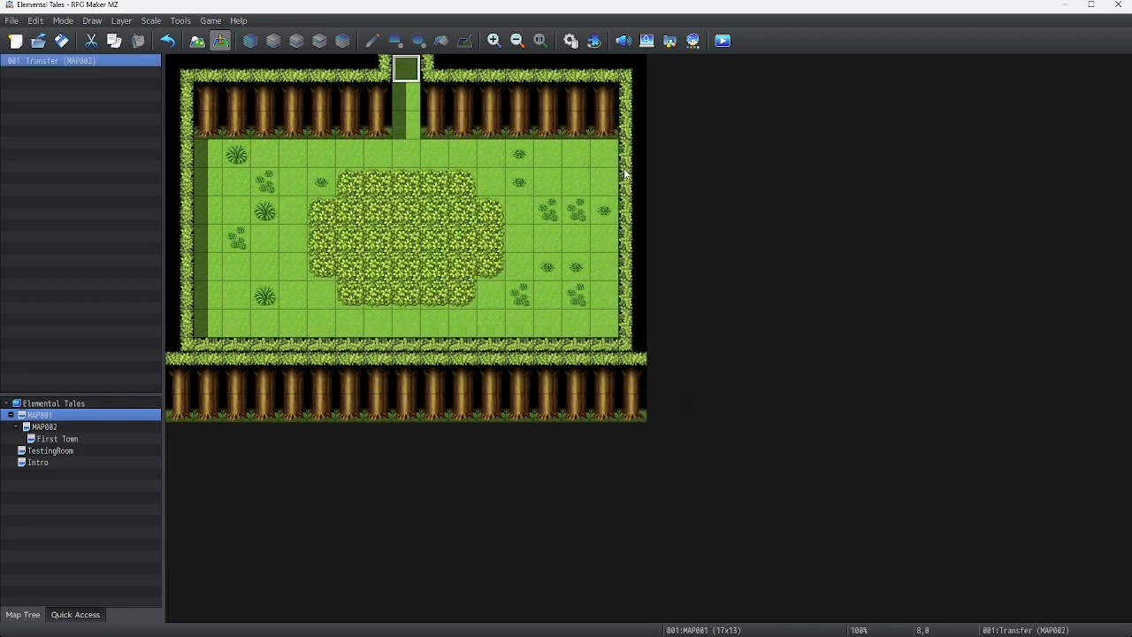
Set the player's starting position at the centre of the Intro map
click(38, 462)
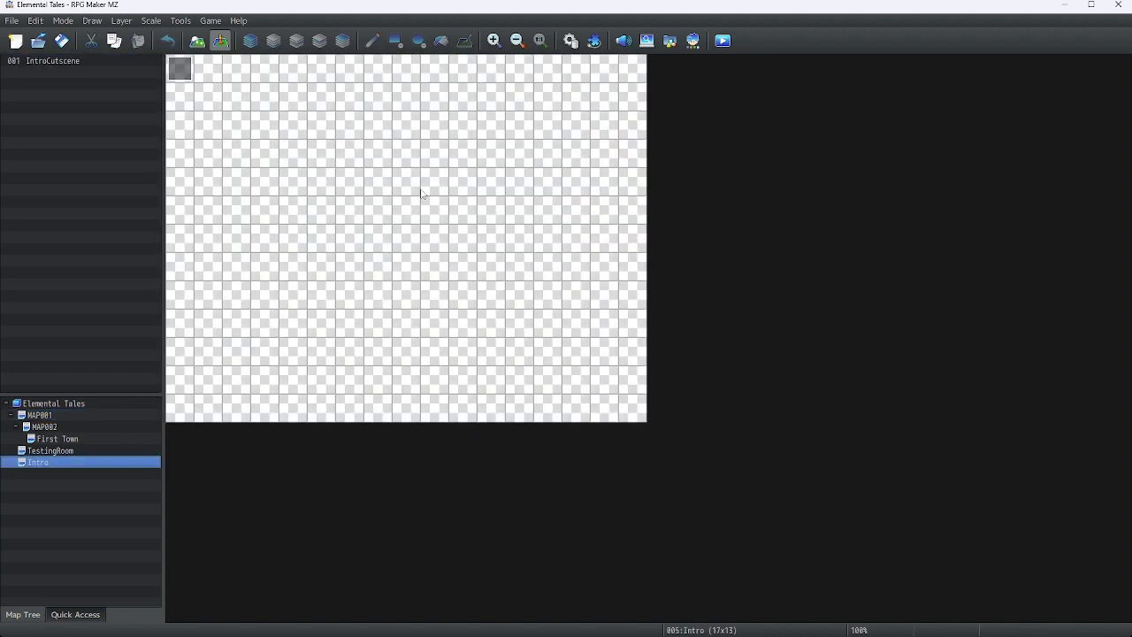
right_click(406, 240)
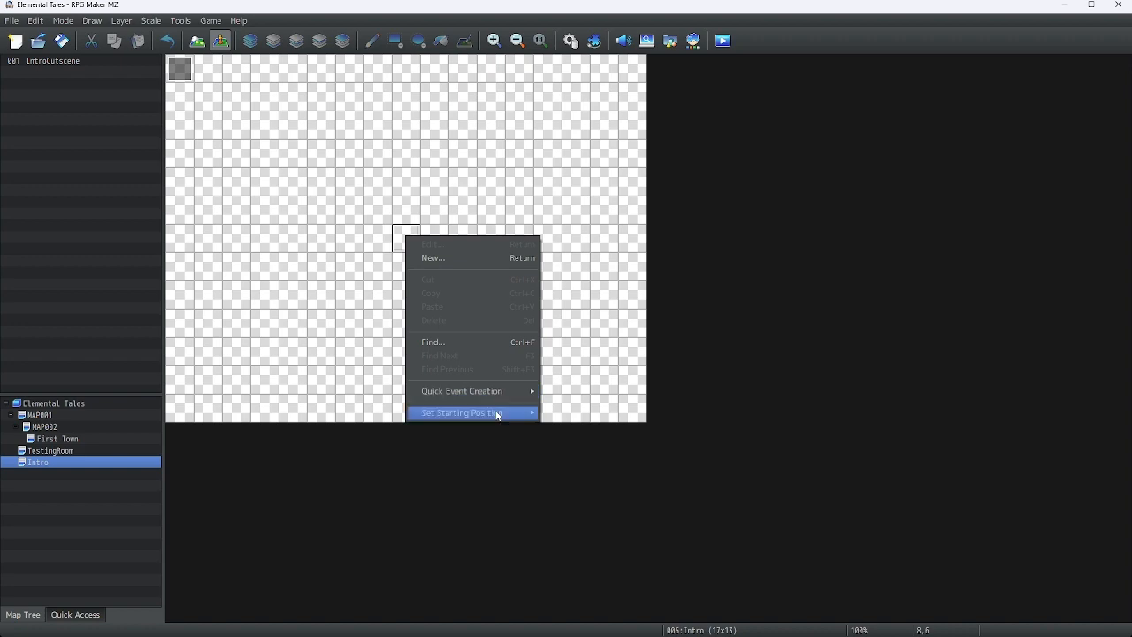
mouse_move(498, 413)
click(571, 409)
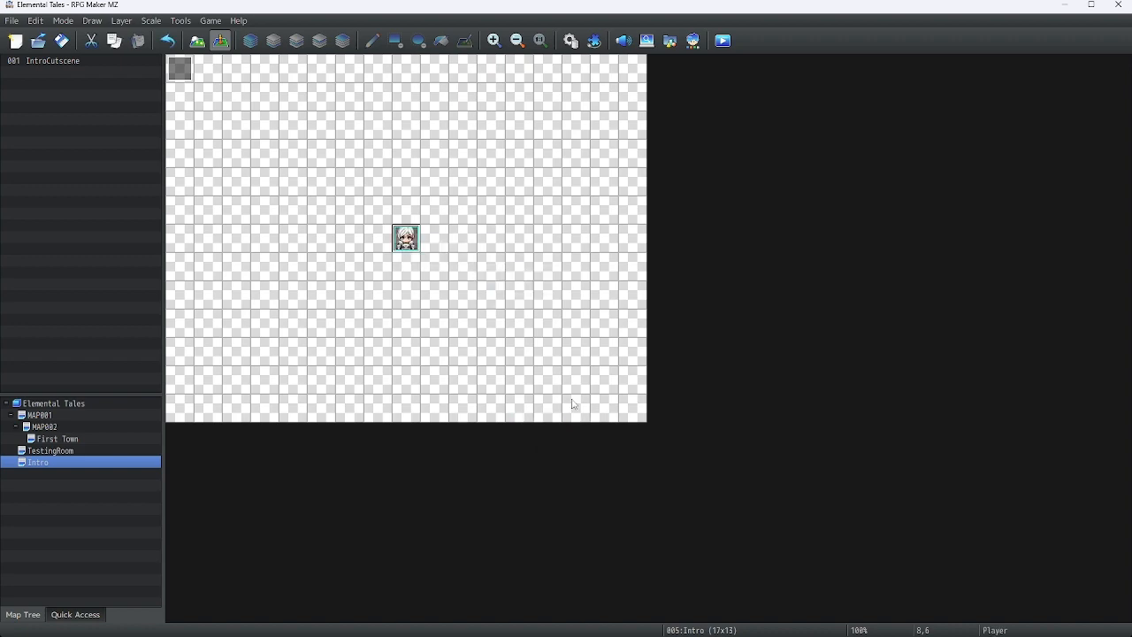
Enable Start in Transparent in the database's System 1 options and save the database
click(572, 42)
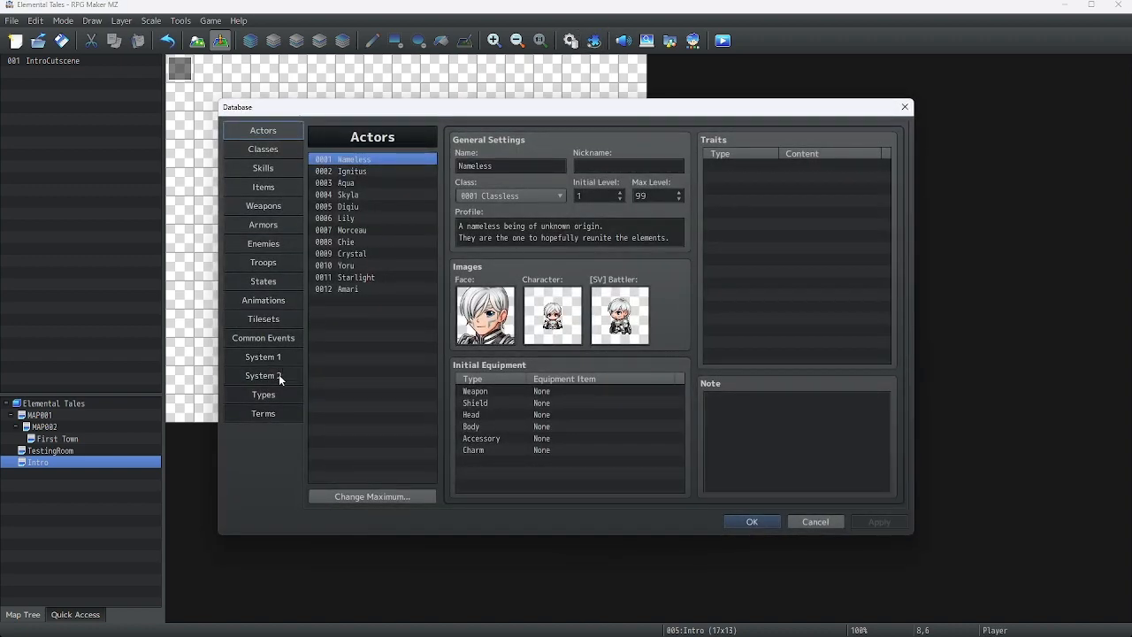
click(281, 378)
click(266, 357)
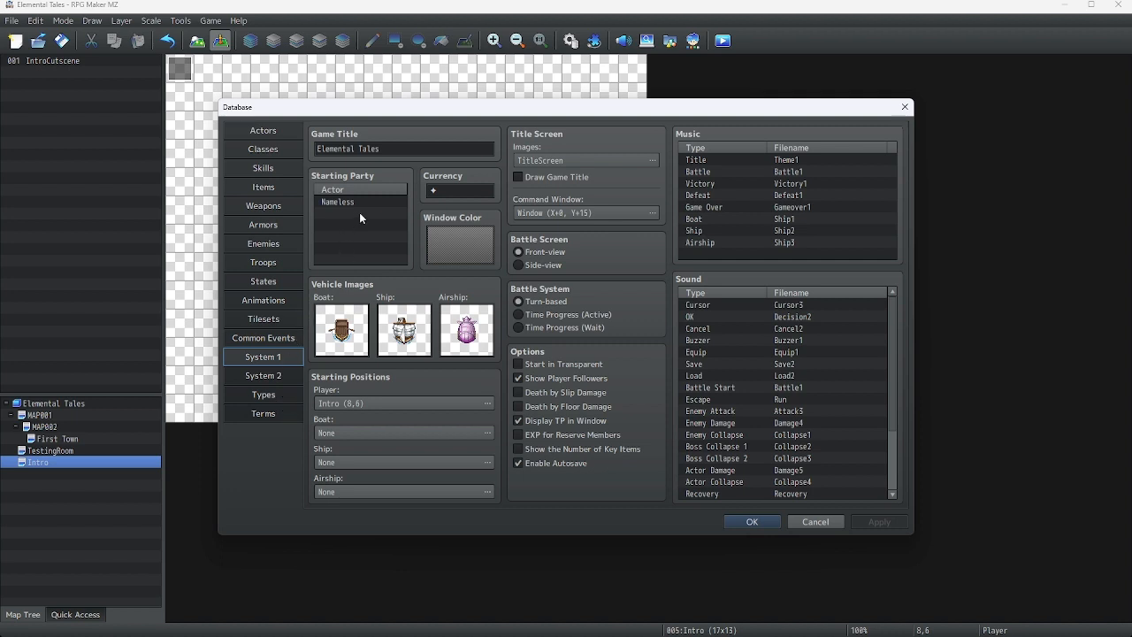
click(517, 378)
click(517, 365)
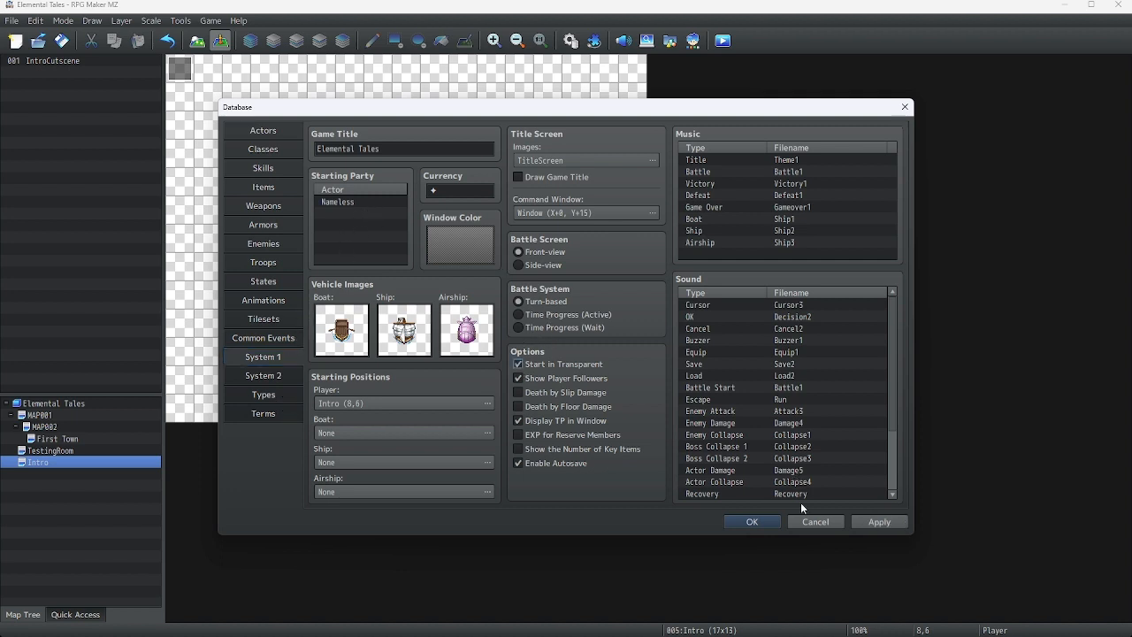
click(752, 522)
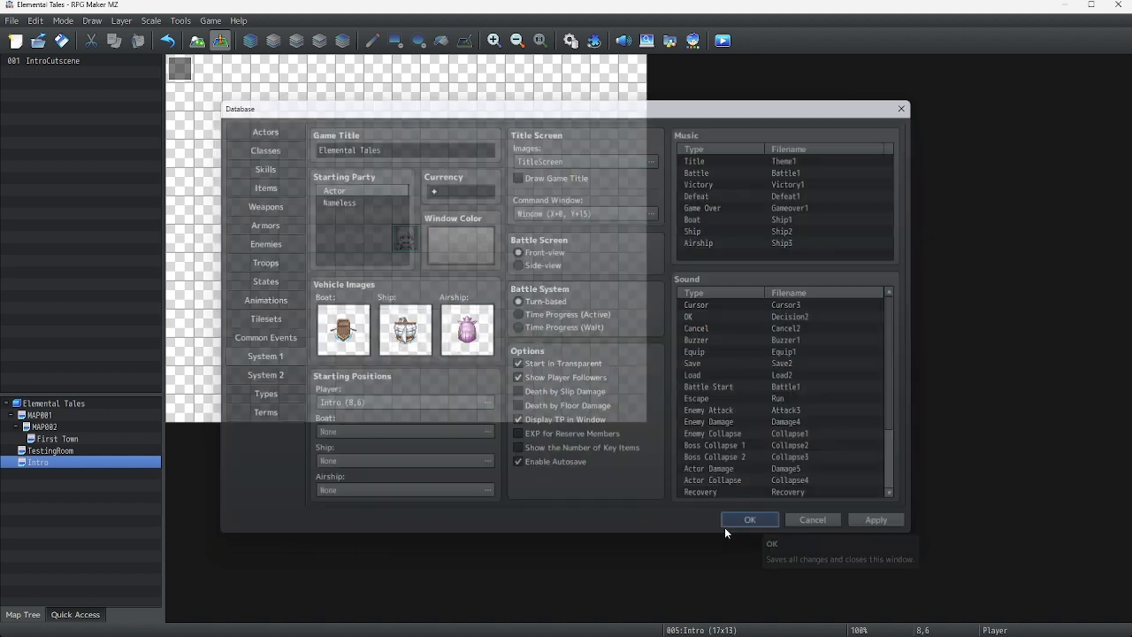
Open the IntroCutscene event on the Intro map and inspect its Transfer Player command
click(42, 425)
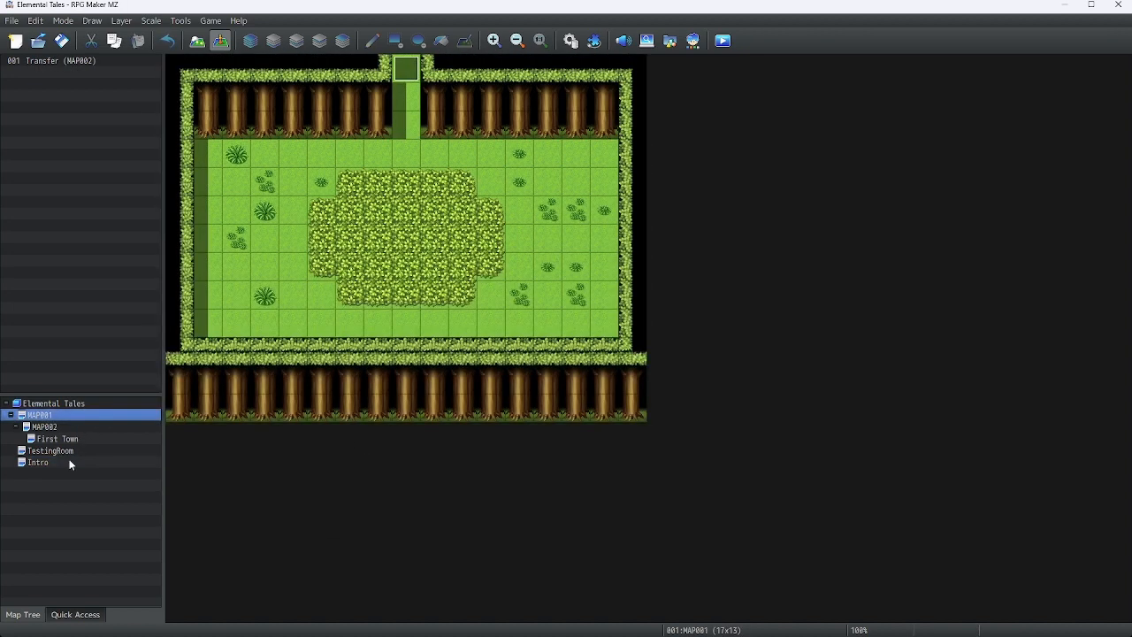
click(66, 461)
double_click(181, 63)
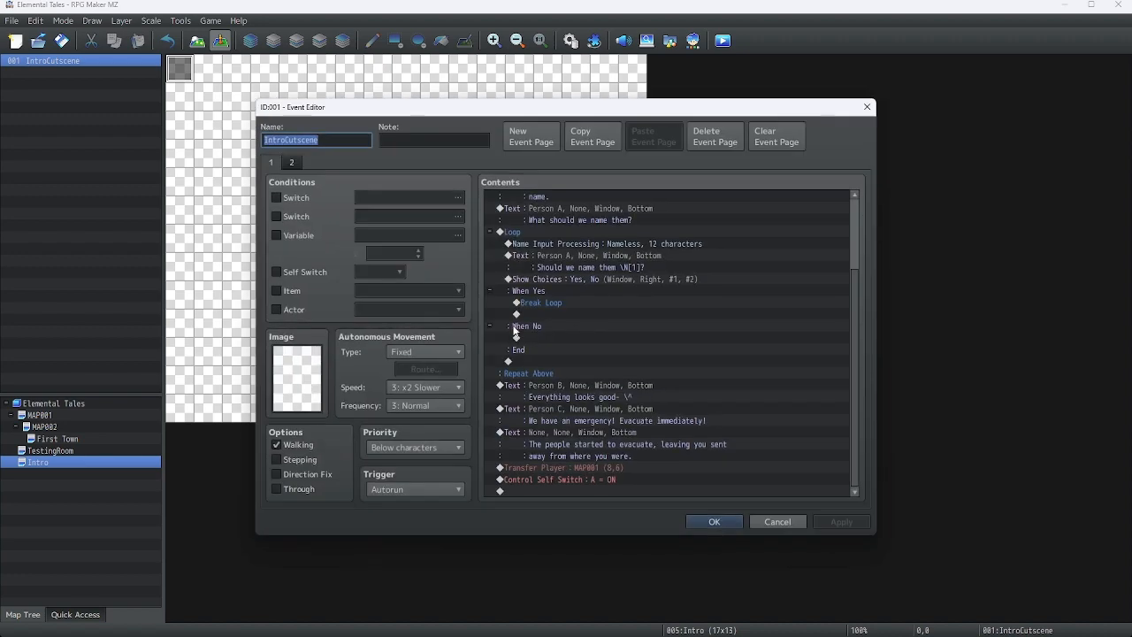
right_click(558, 468)
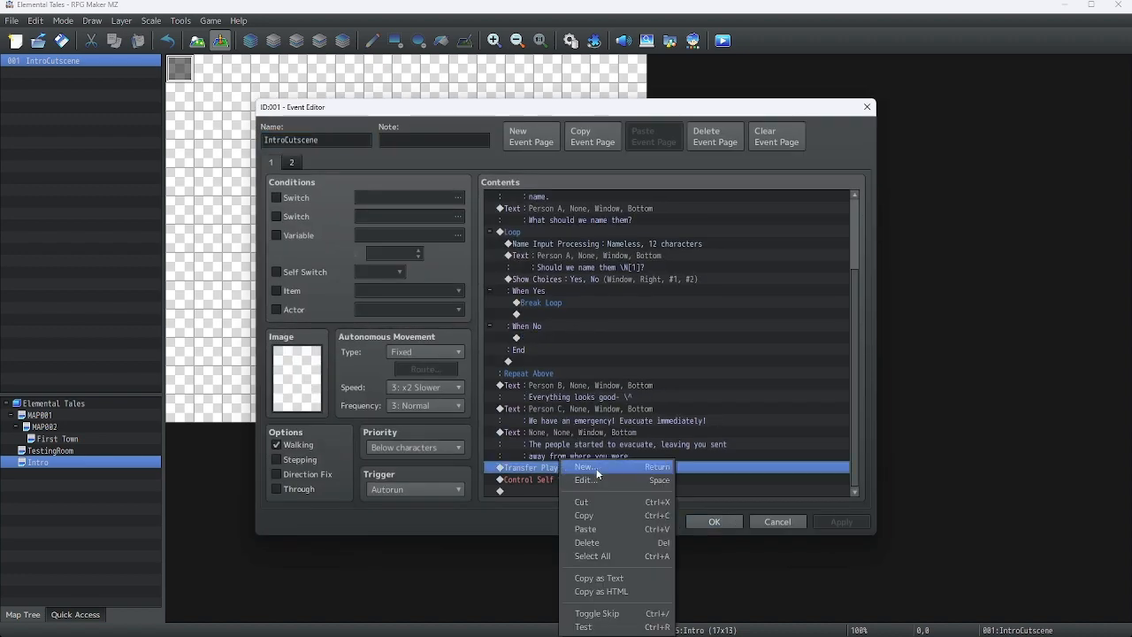
click(582, 479)
click(829, 142)
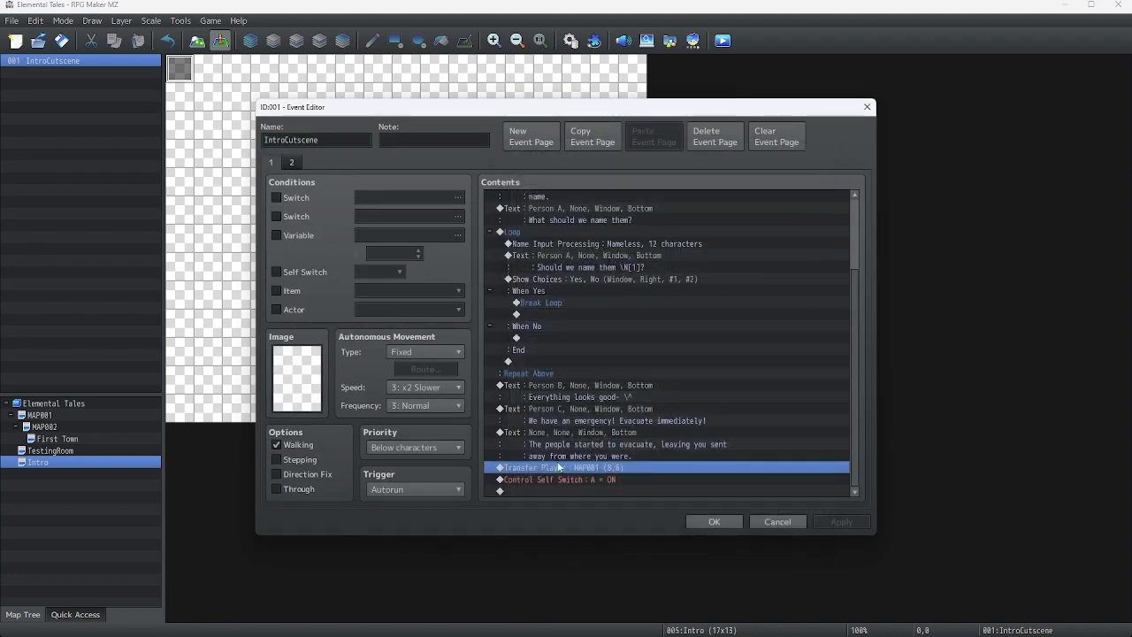
Insert a Change Transparency OFF command after the Transfer Player command and close the event editor
right_click(538, 483)
click(571, 464)
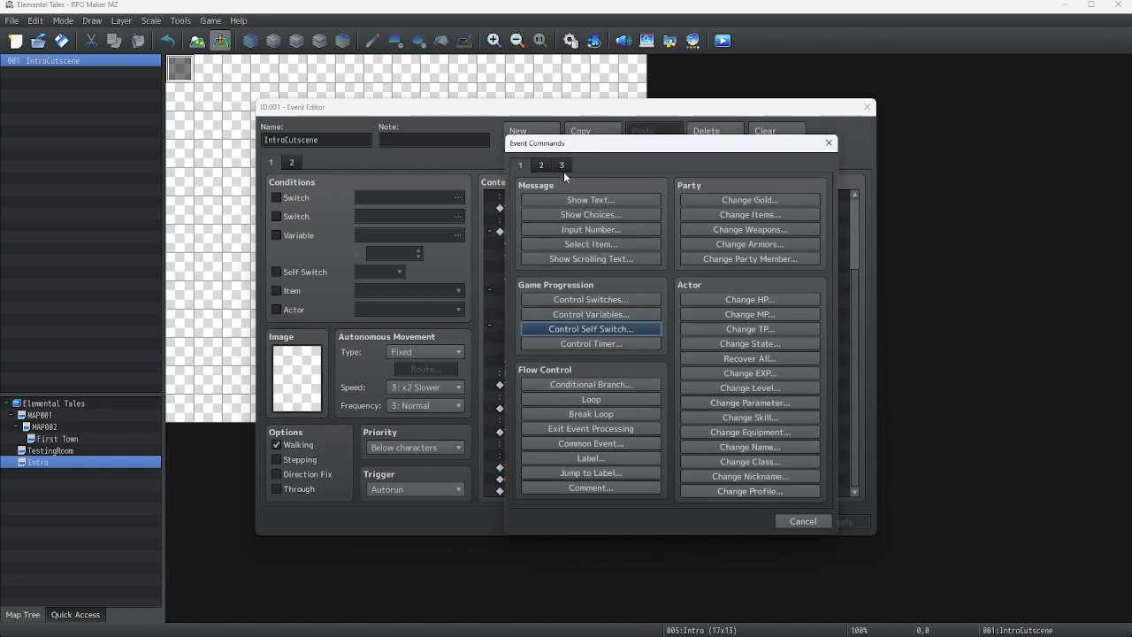
click(541, 168)
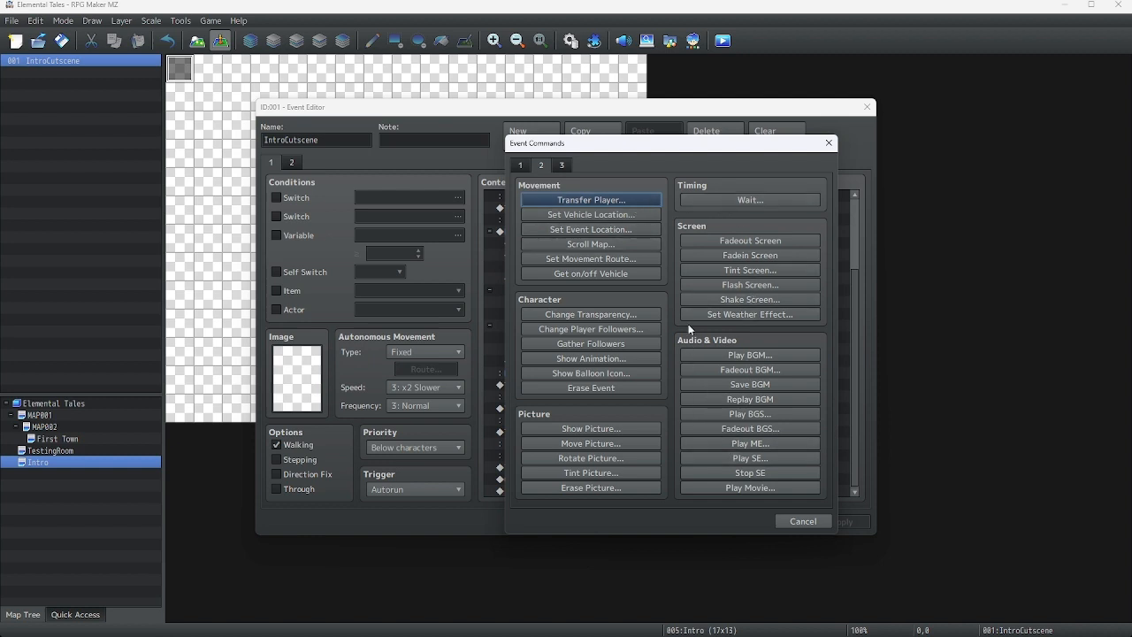
click(580, 315)
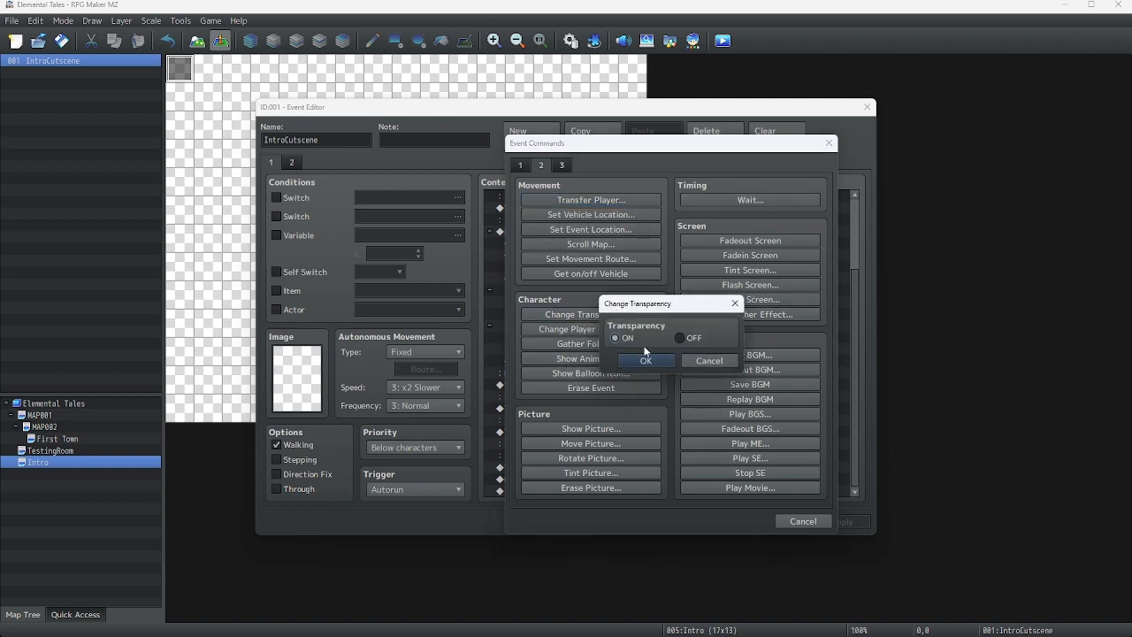
click(679, 337)
click(658, 360)
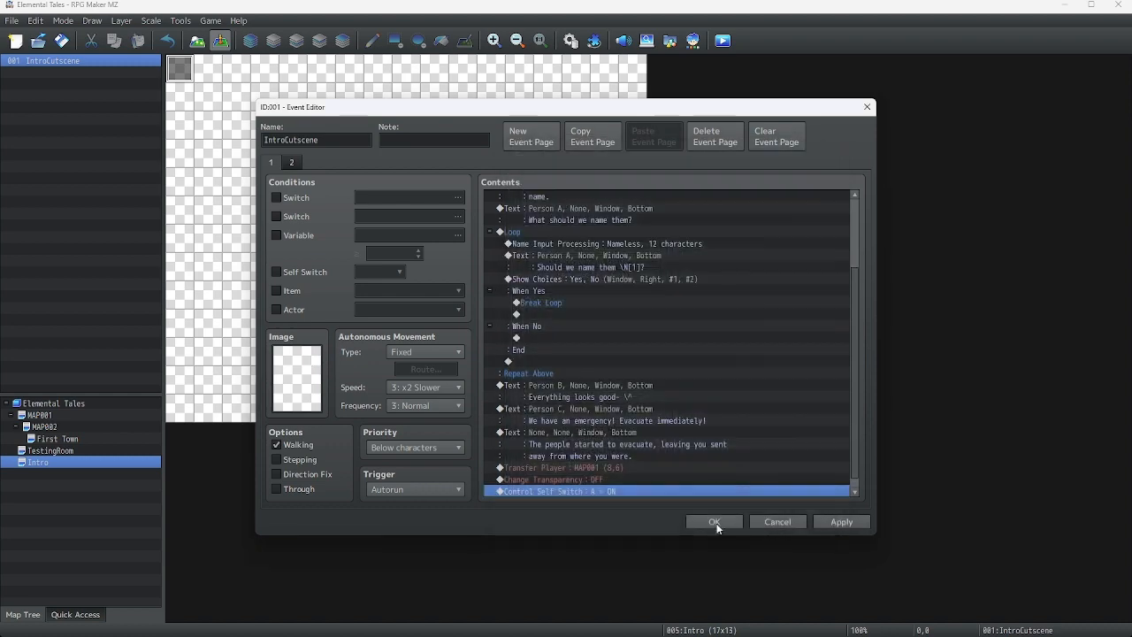
click(714, 522)
Save the project, launch a playtest, maximize the game window and start a new game
click(723, 41)
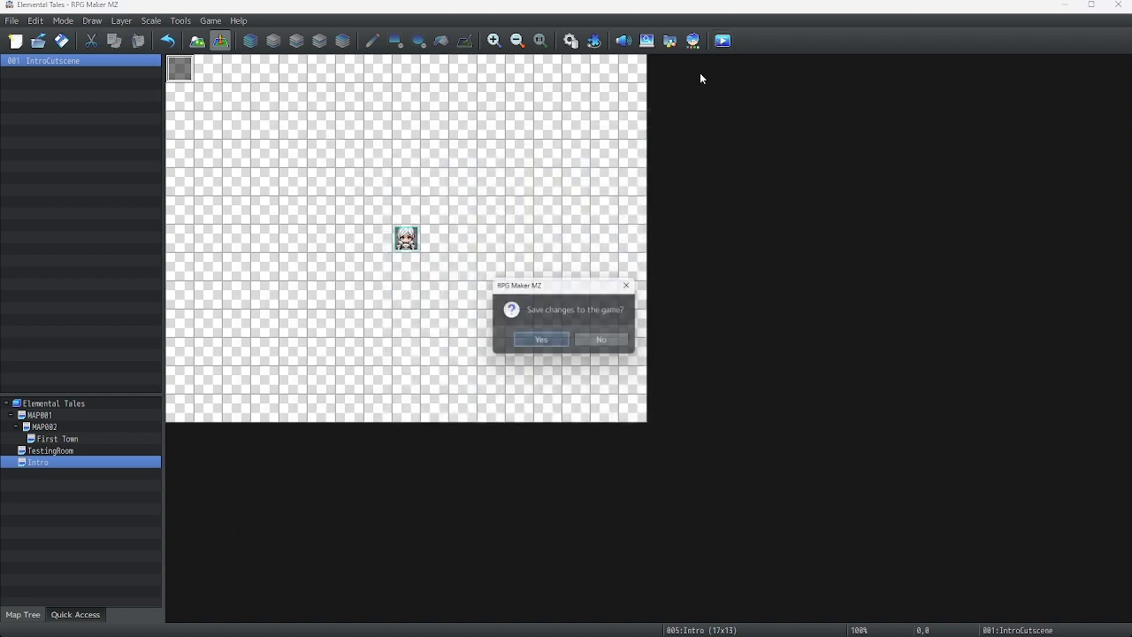
click(543, 341)
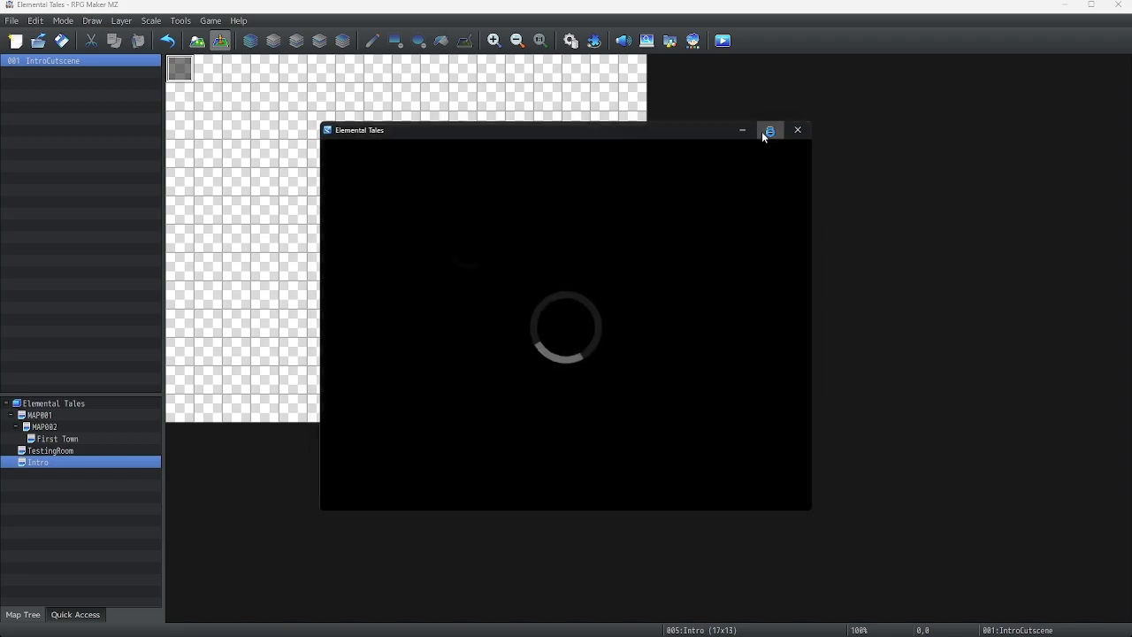
click(766, 131)
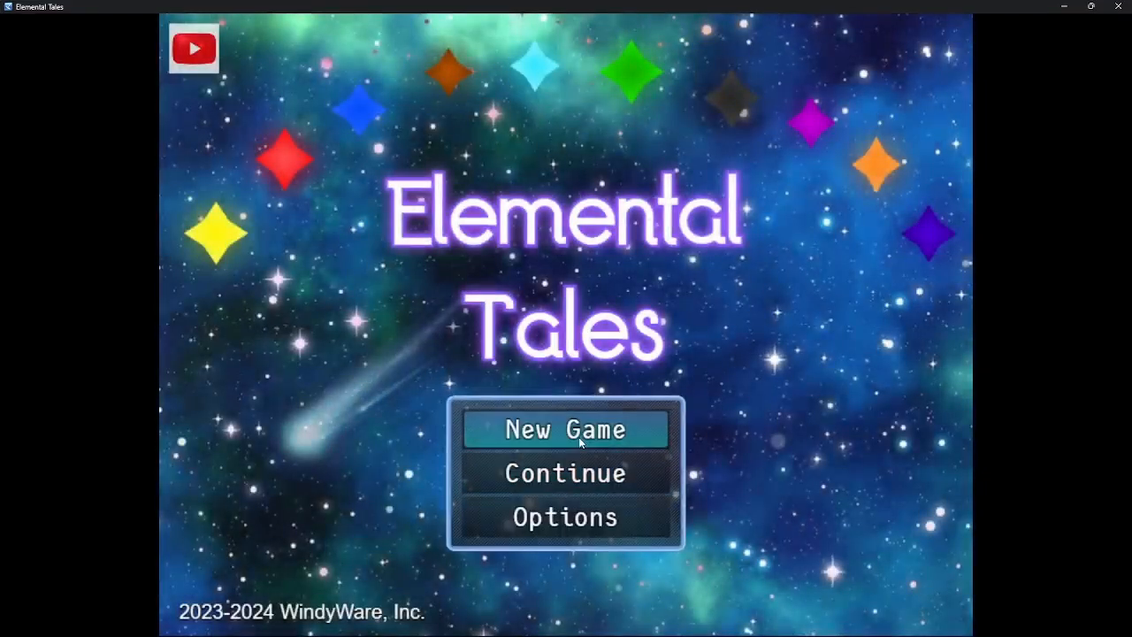
click(580, 436)
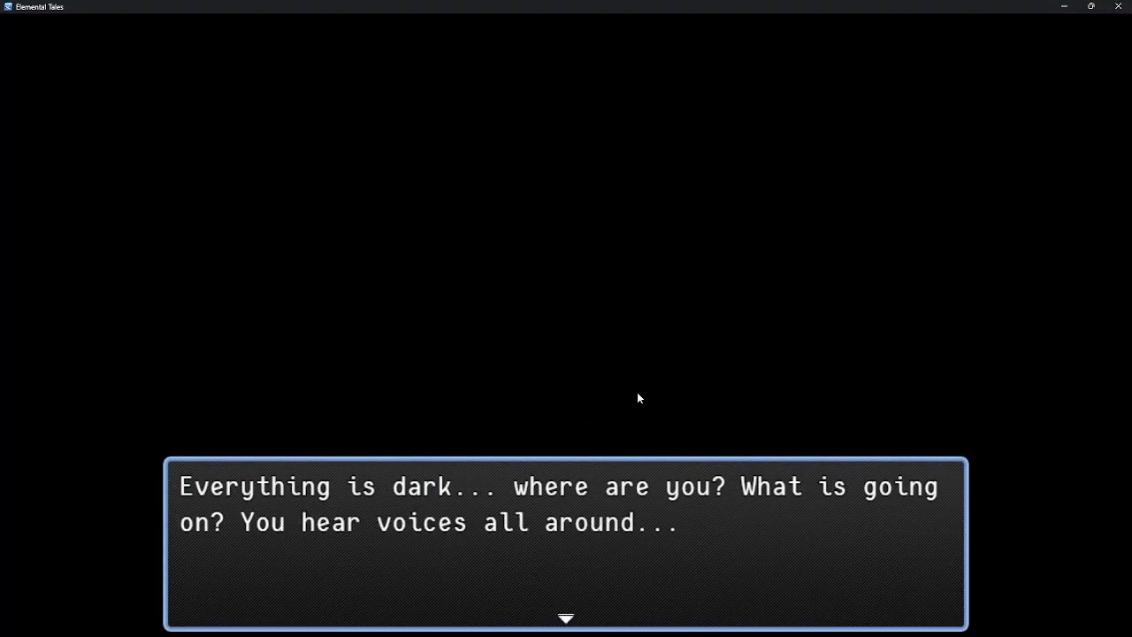
Advance through the opening cutscene dialogue
click(638, 392)
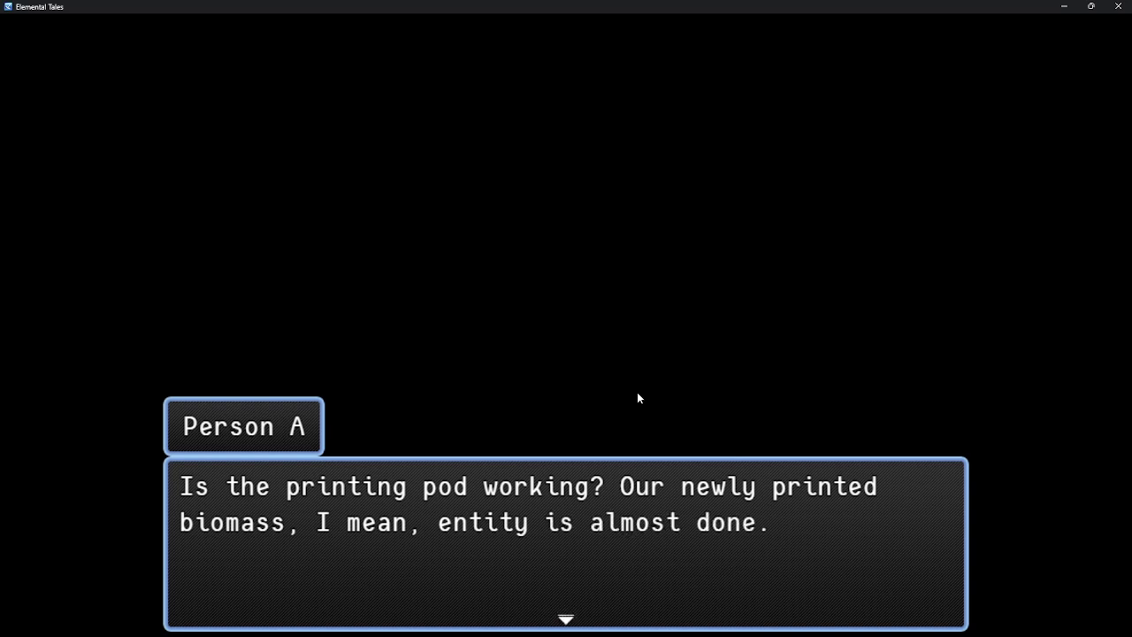
click(638, 394)
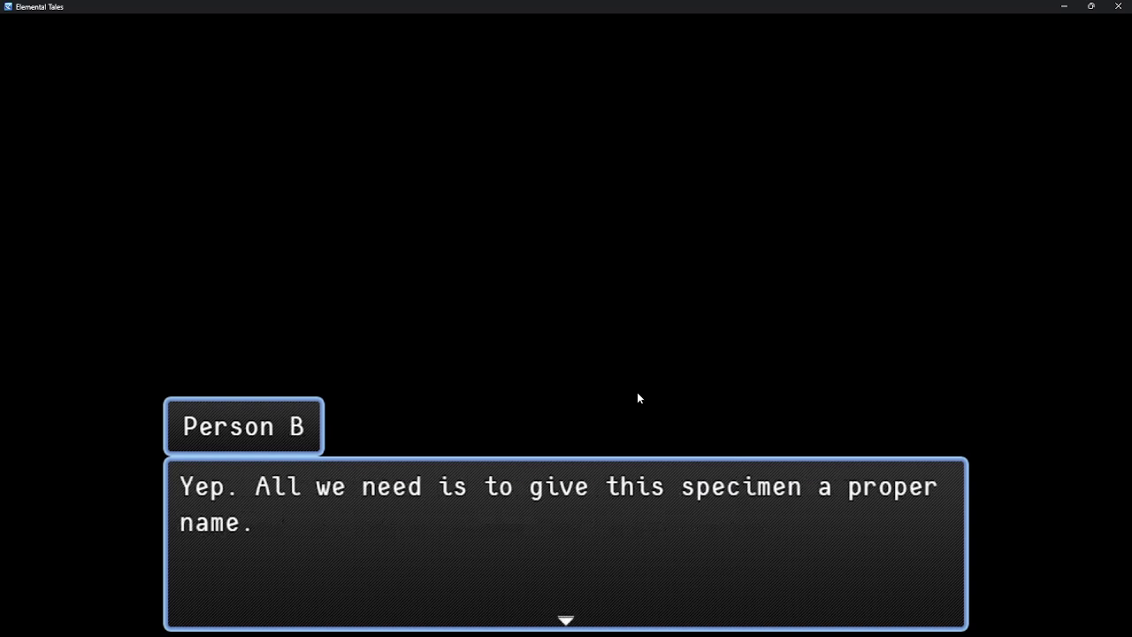
click(638, 394)
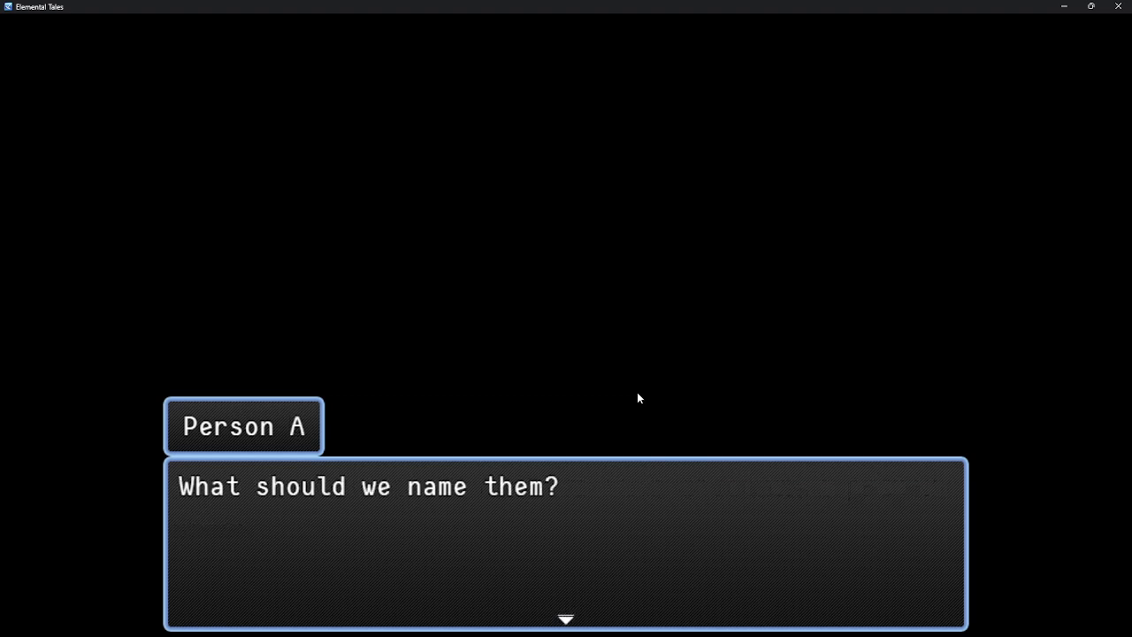
click(638, 397)
Accept the default name Nameless in the name input screen
key(Left)
key(Left)
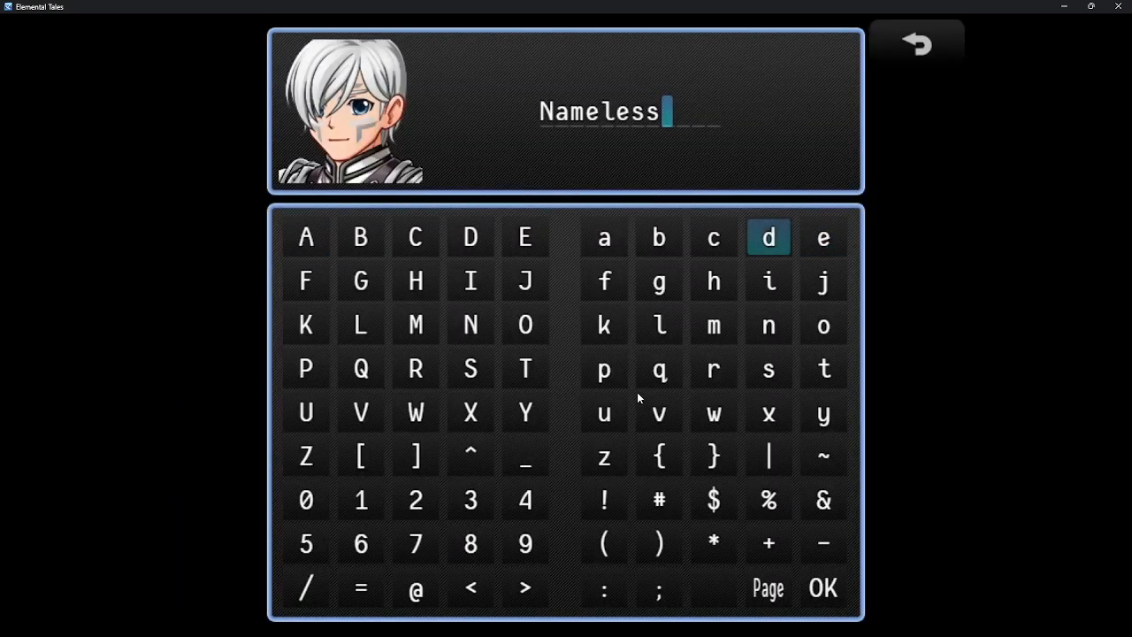
key(Down)
key(Down)
key(Down)
key(Down)
key(Down)
key(Down)
key(Down)
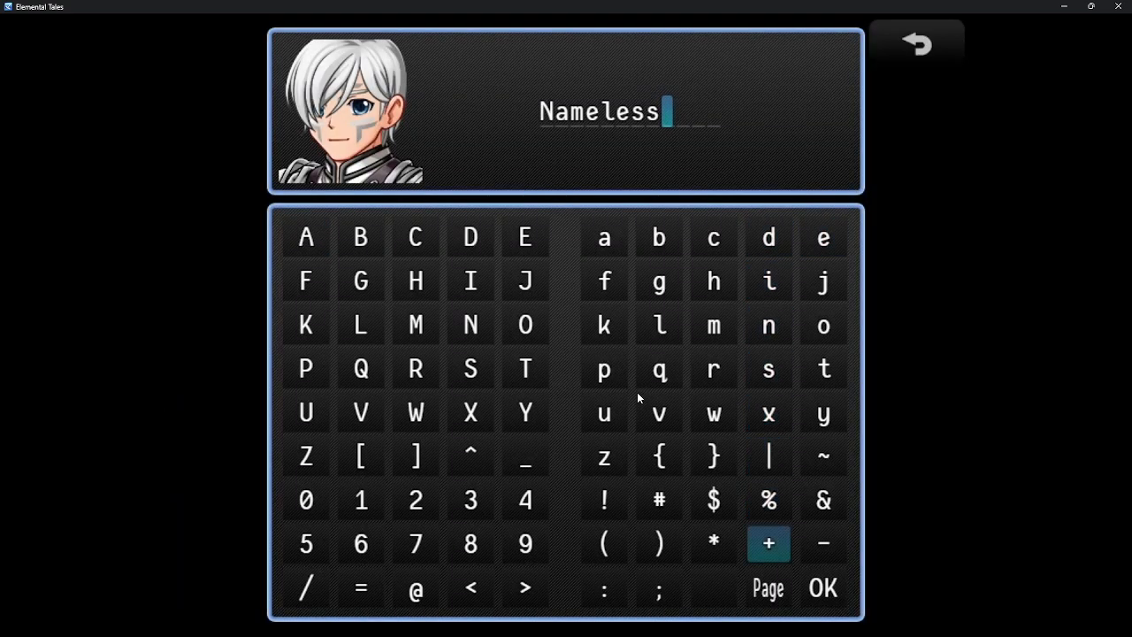
key(Down)
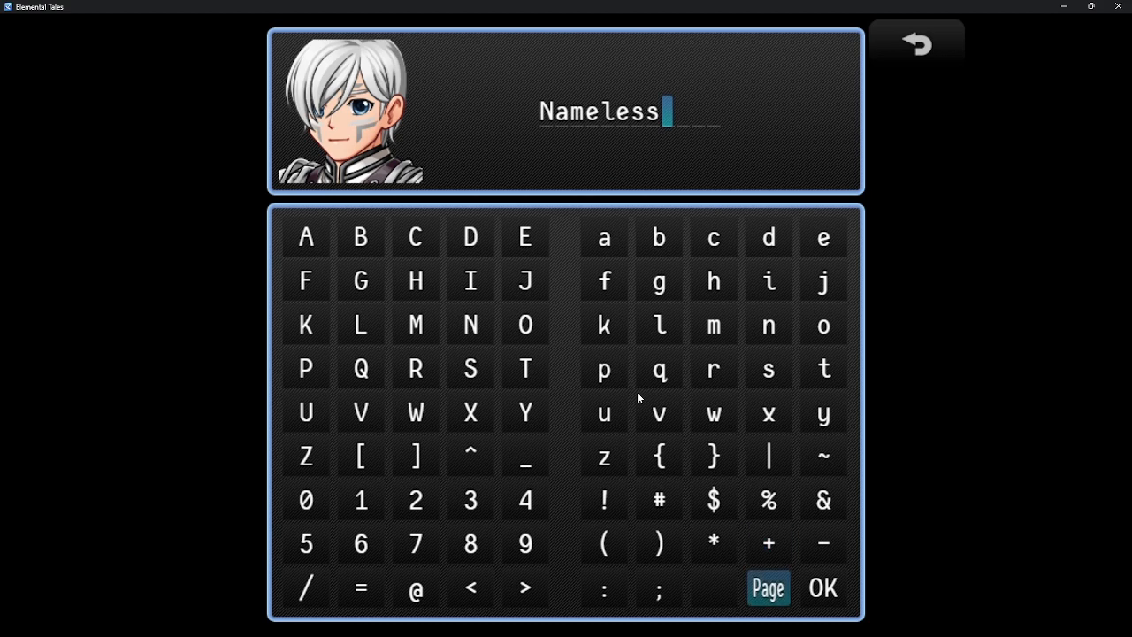
key(Right)
key(Return)
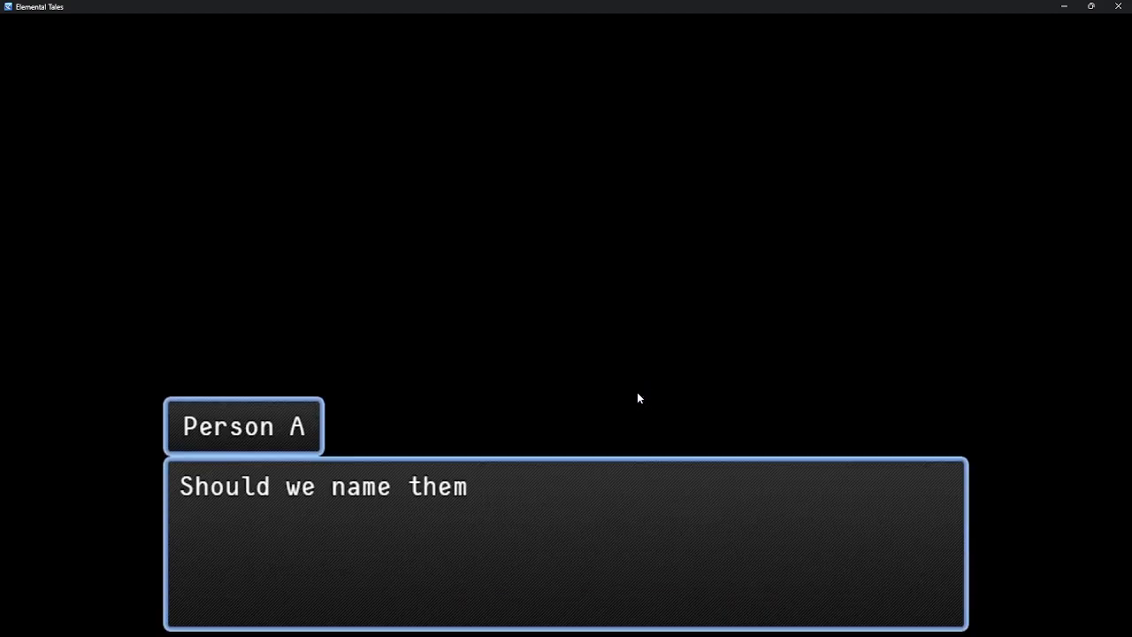
Decline the name Nameless at the confirmation prompt and reconfirm it on the name input screen
key(Down)
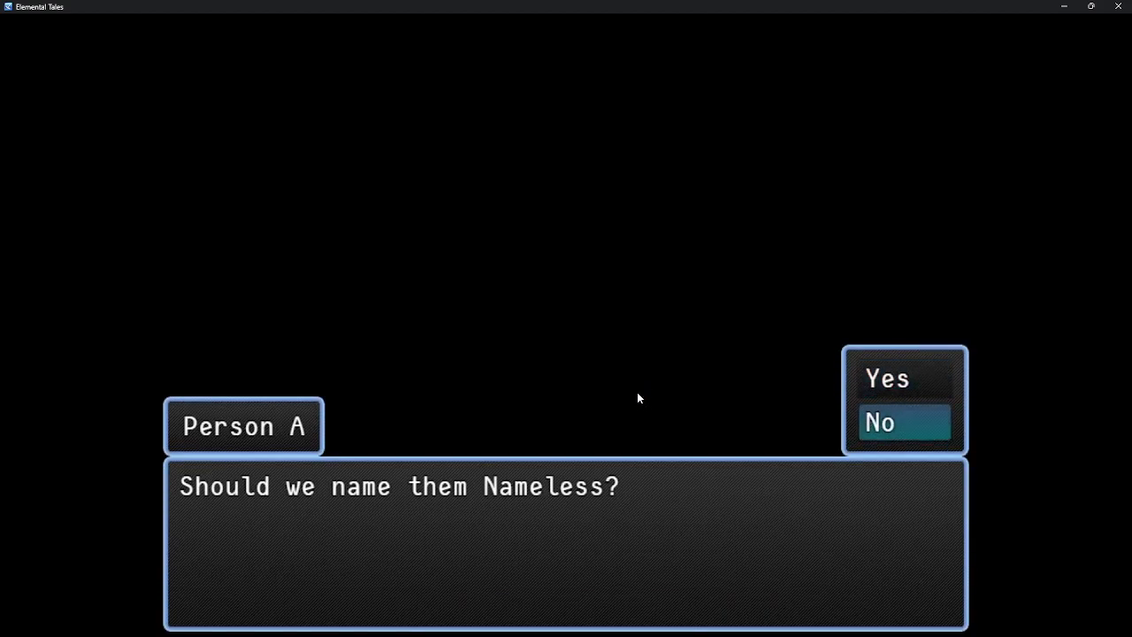
key(Up)
key(Down)
key(Return)
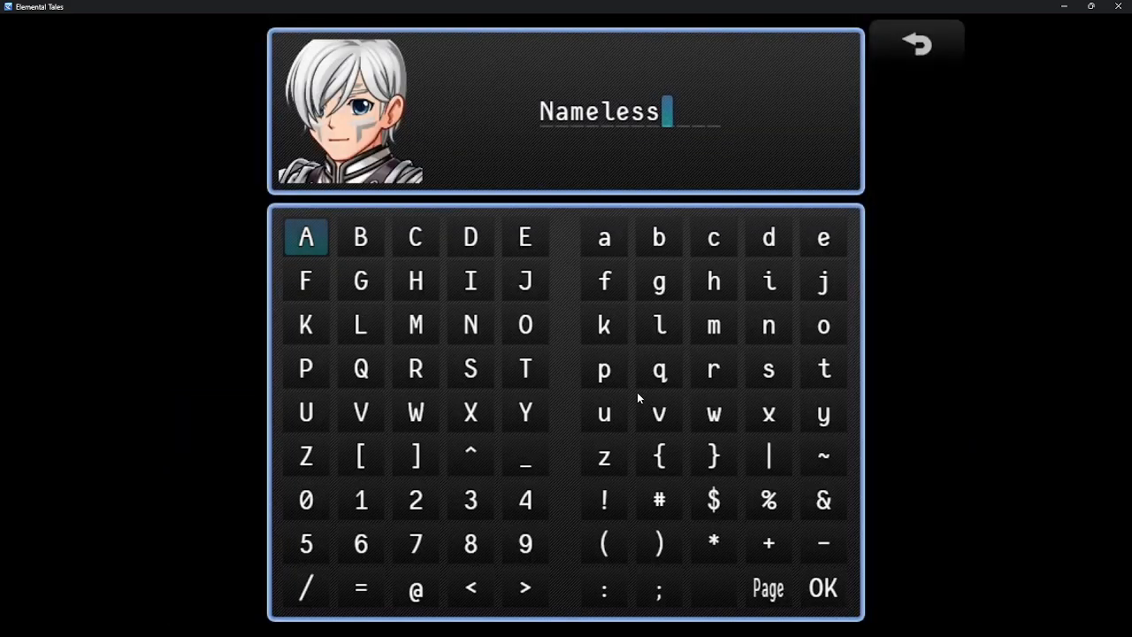
key(Left)
key(Up)
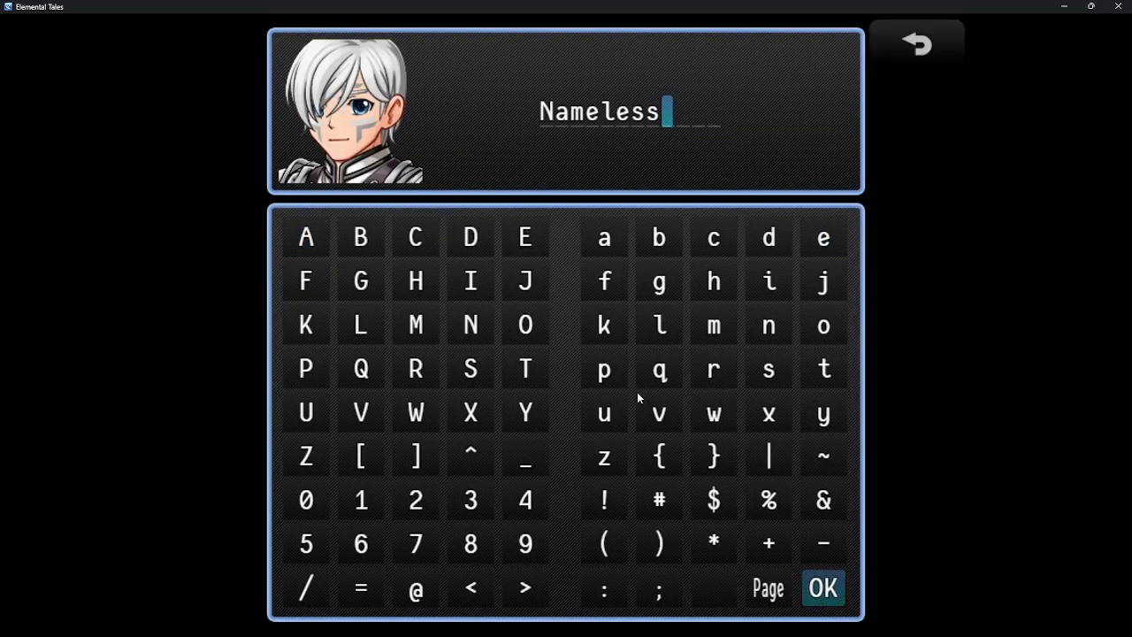
key(Return)
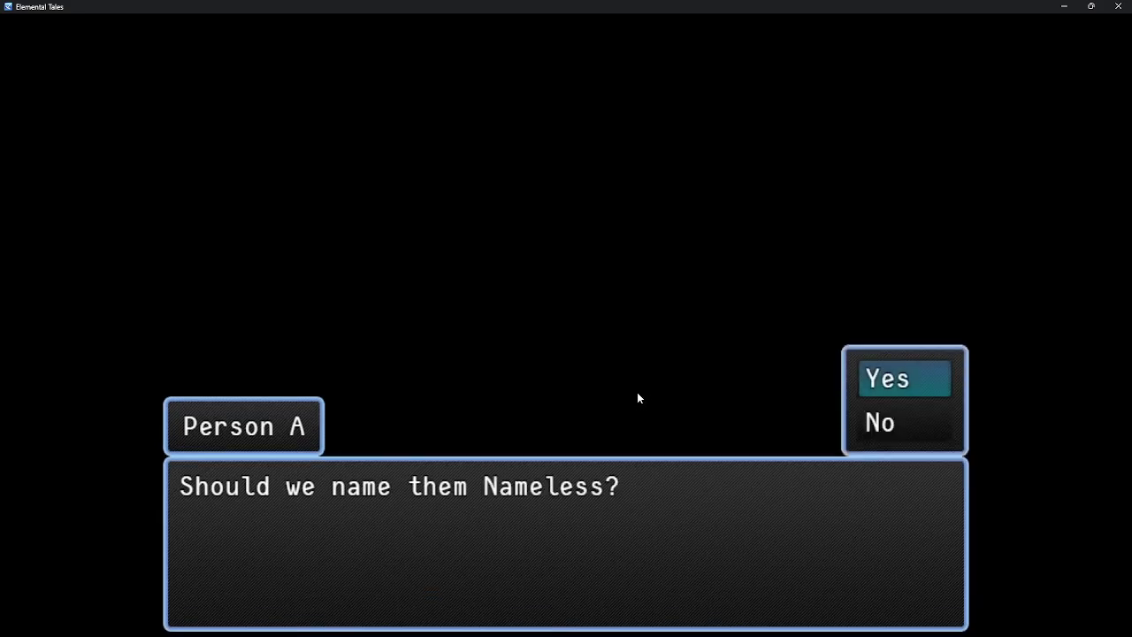
Accept the name and advance through the remaining cutscene dialogue until the forest clearing appears
key(Return)
key(Return)
key(Return)
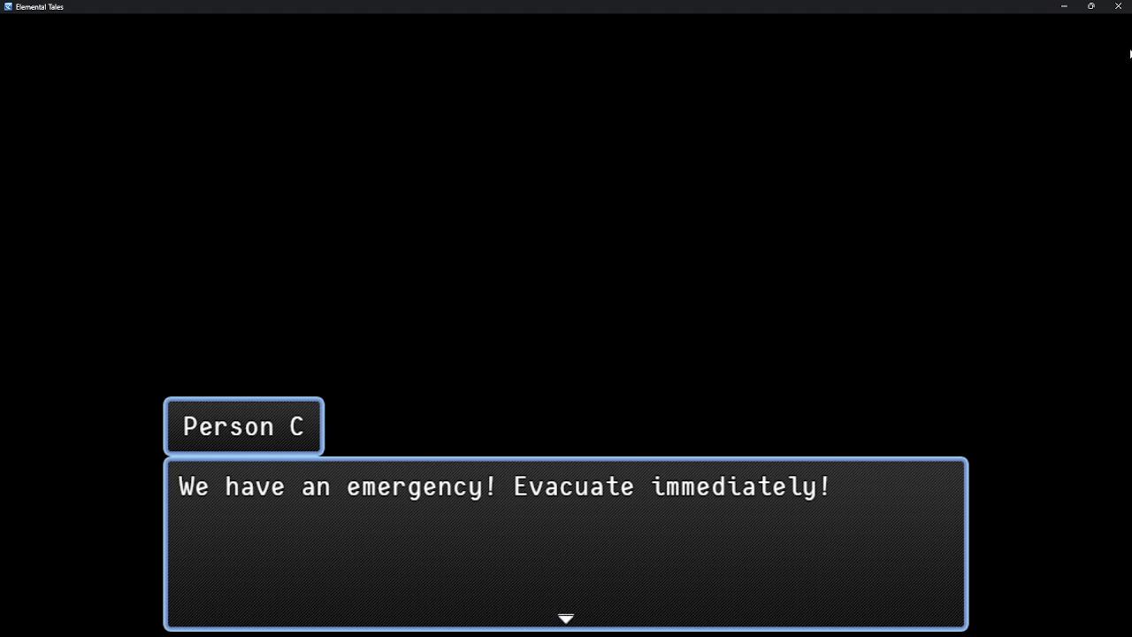
key(Return)
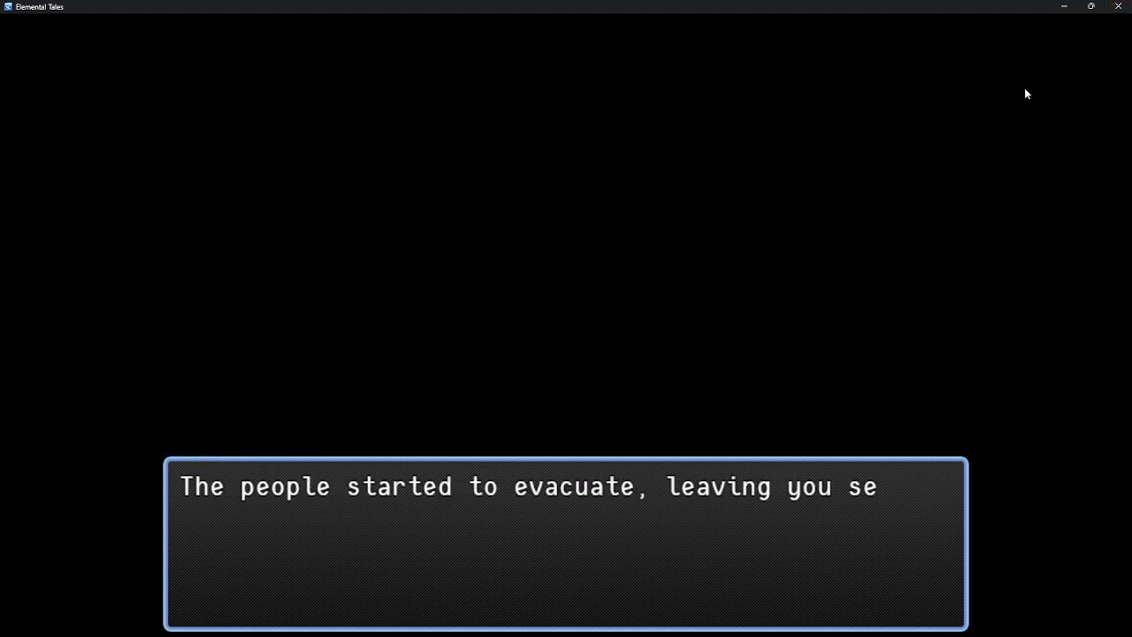
key(Return)
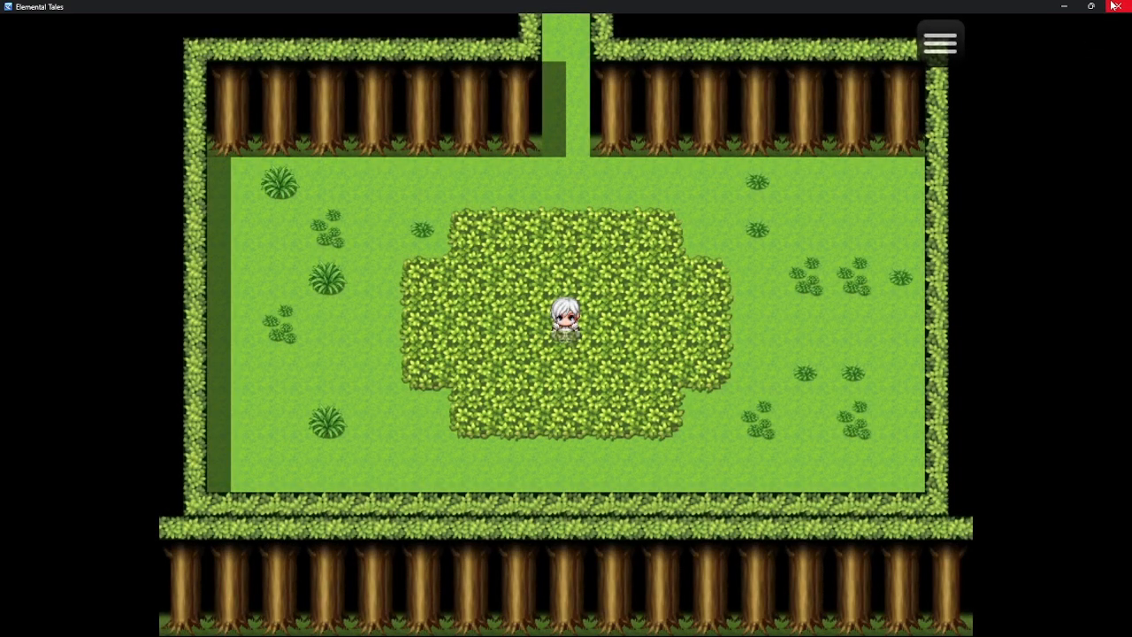
Close the playtest and insert a Wait 1 Second control character into Person B's "Everything looks good-" line of the IntroCutscene event
click(1117, 6)
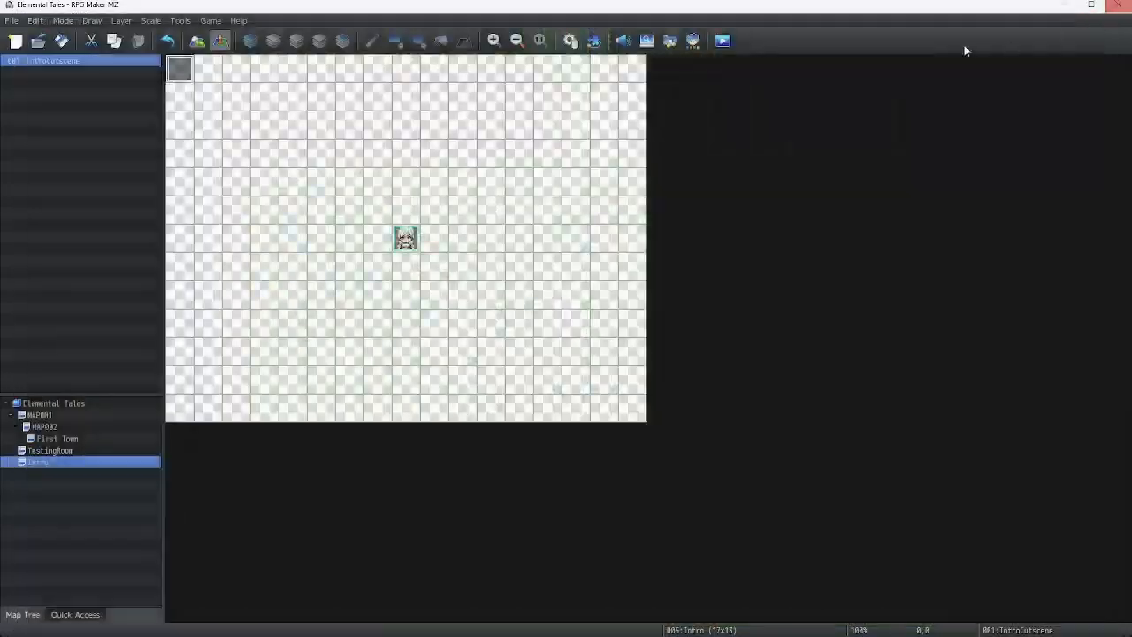
double_click(181, 68)
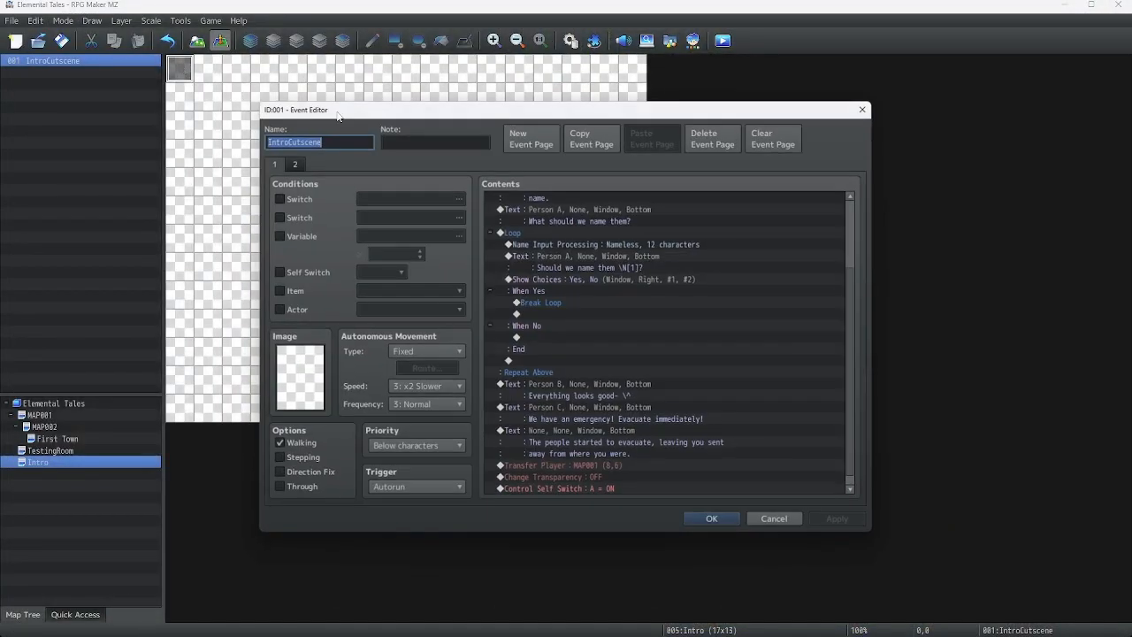
right_click(602, 390)
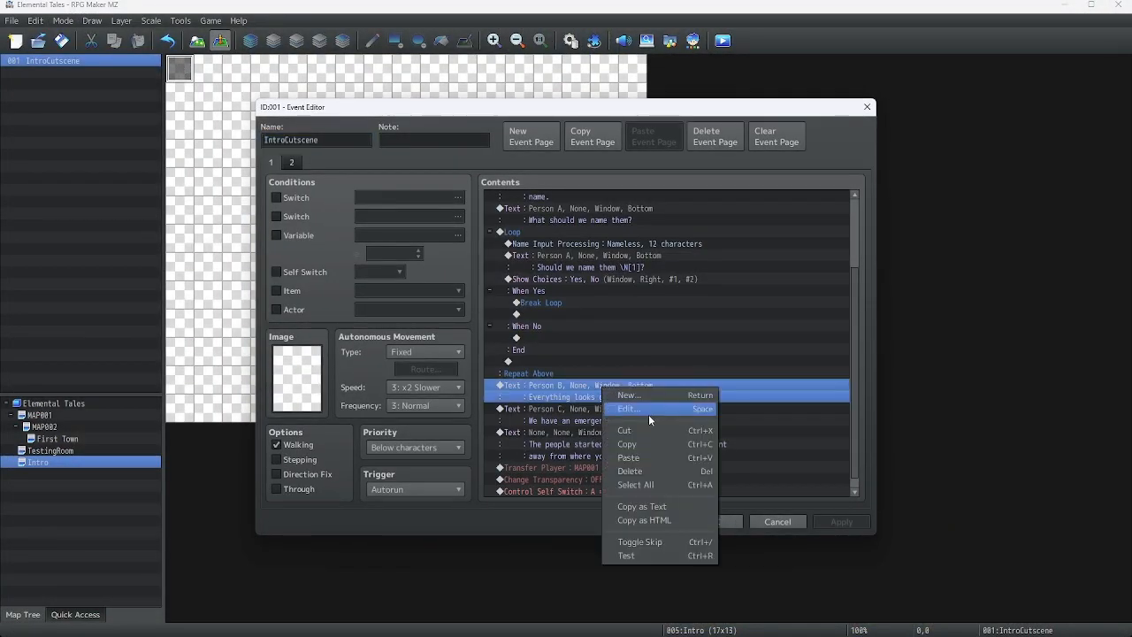
click(648, 414)
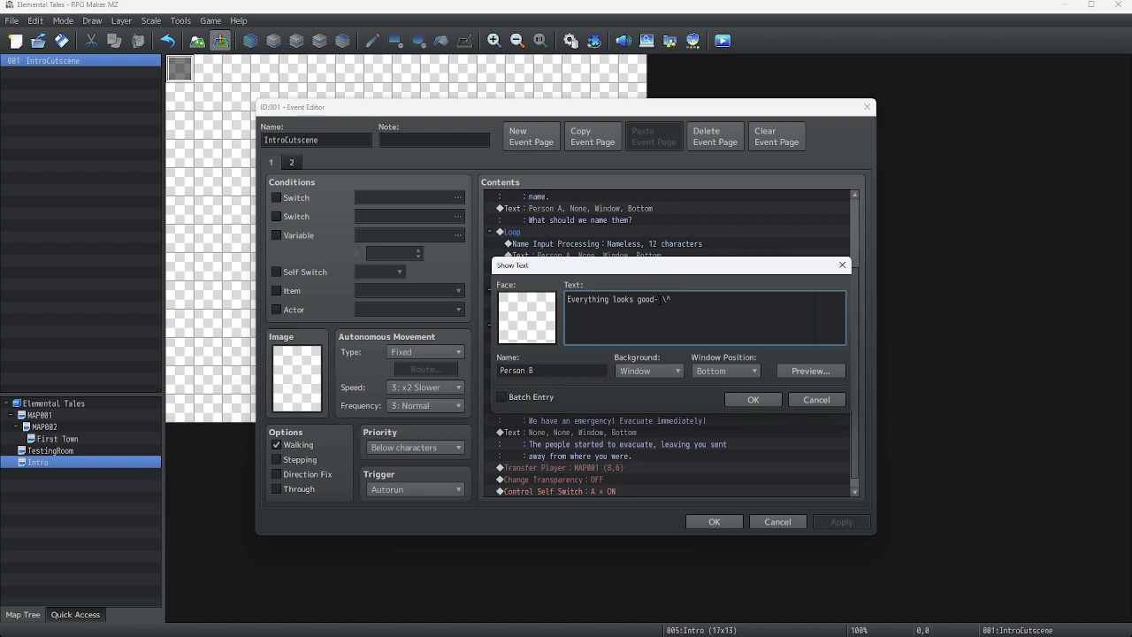
right_click(661, 301)
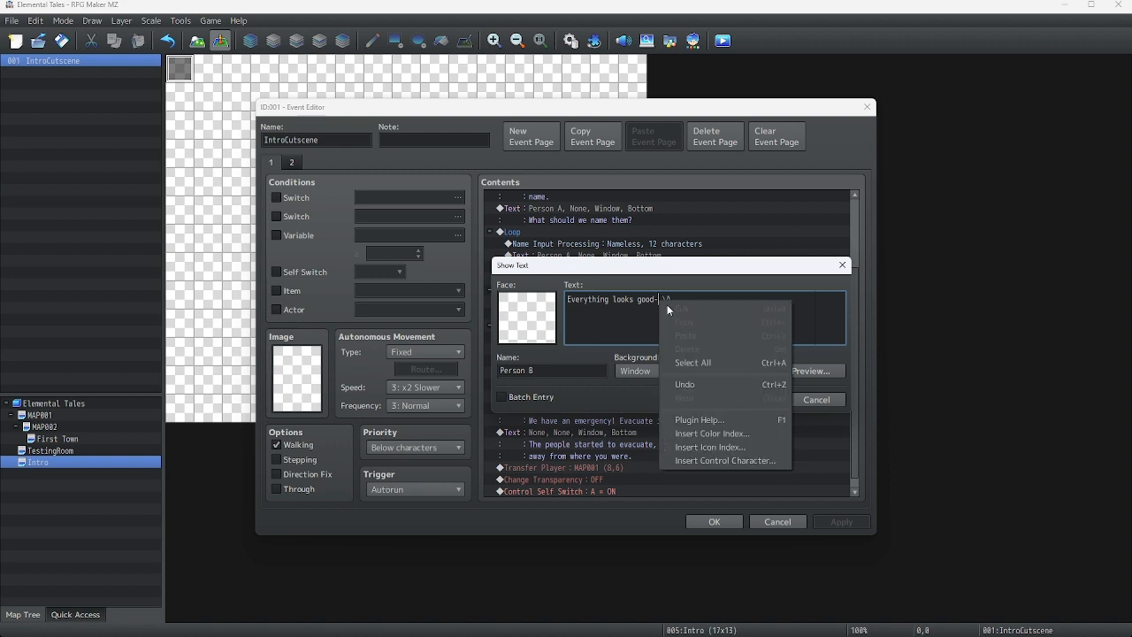
click(705, 460)
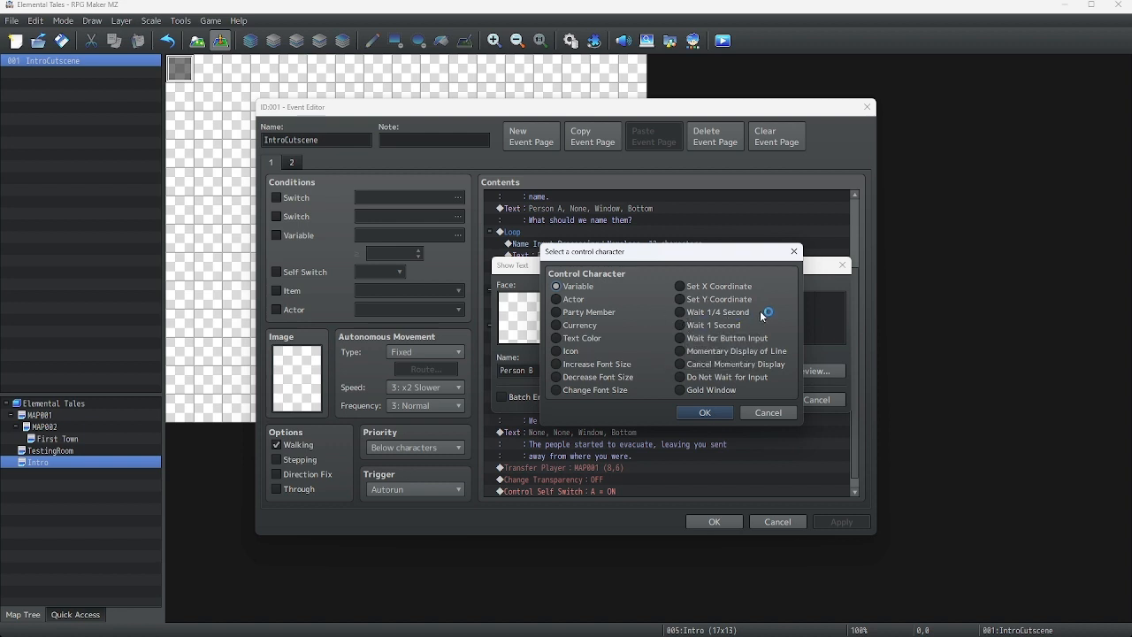
click(682, 326)
click(705, 412)
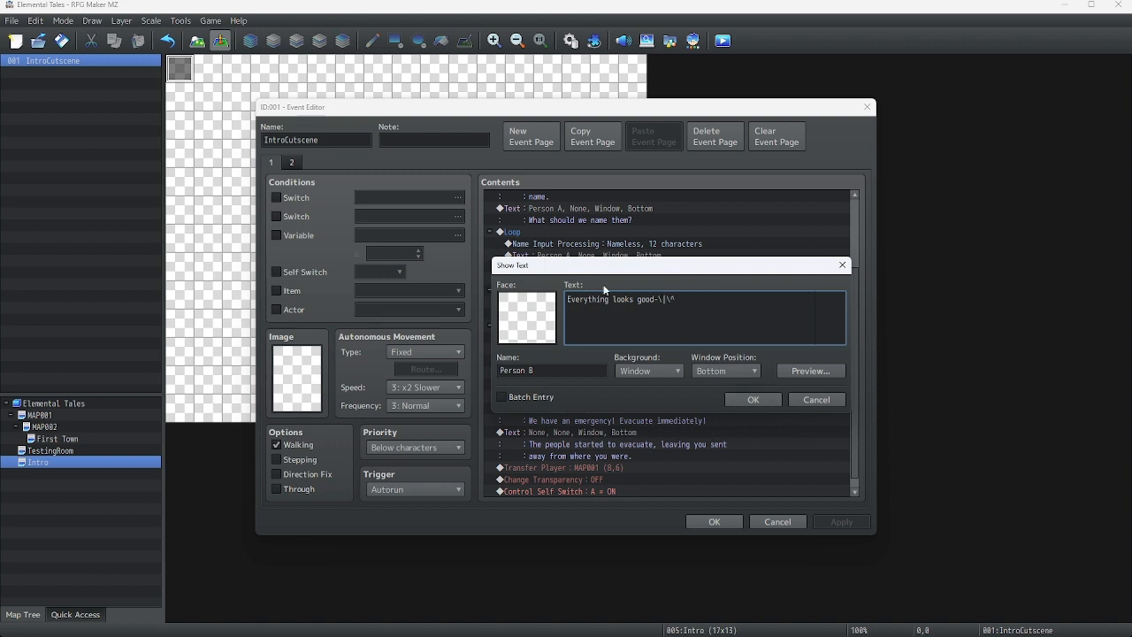
click(753, 399)
click(715, 522)
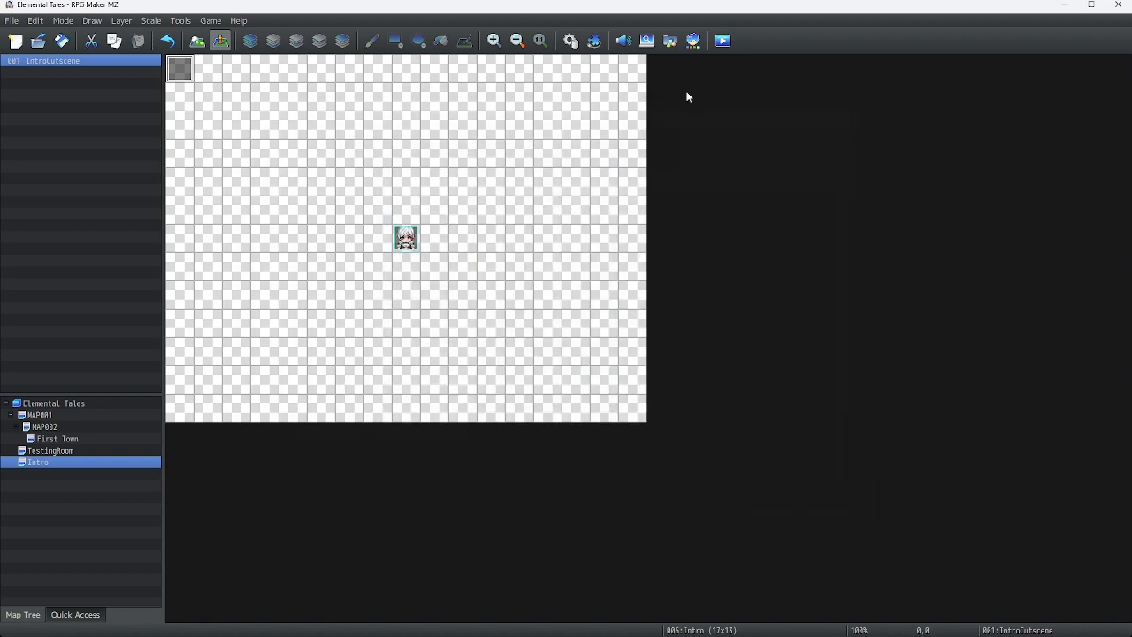
Save the project, launch a new playtest and start a new game from the title screen
click(723, 39)
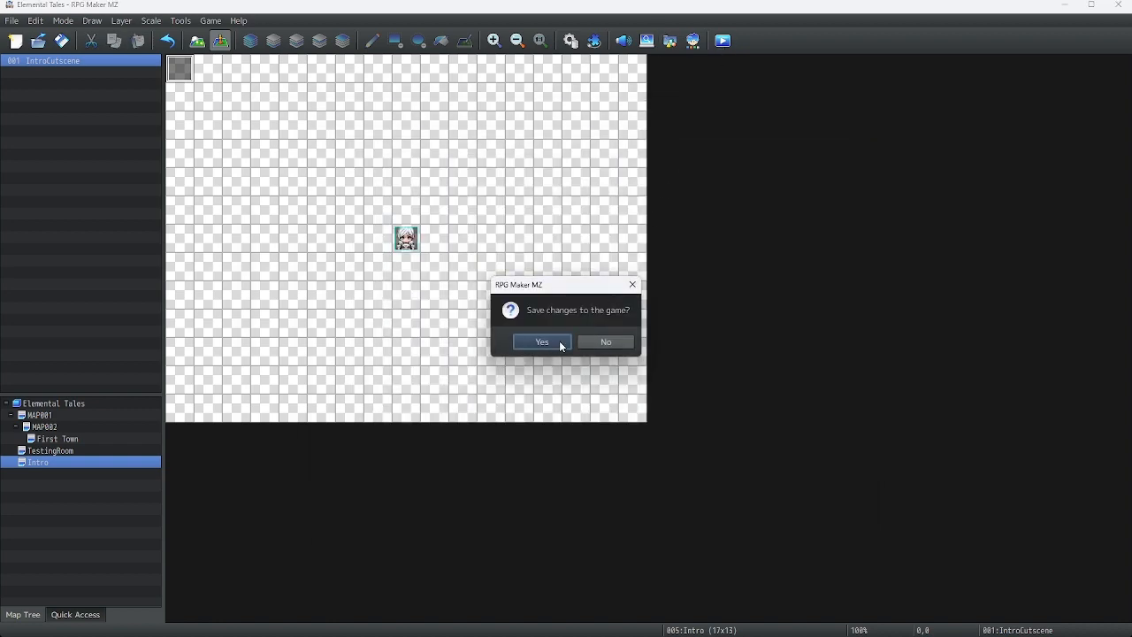
click(542, 343)
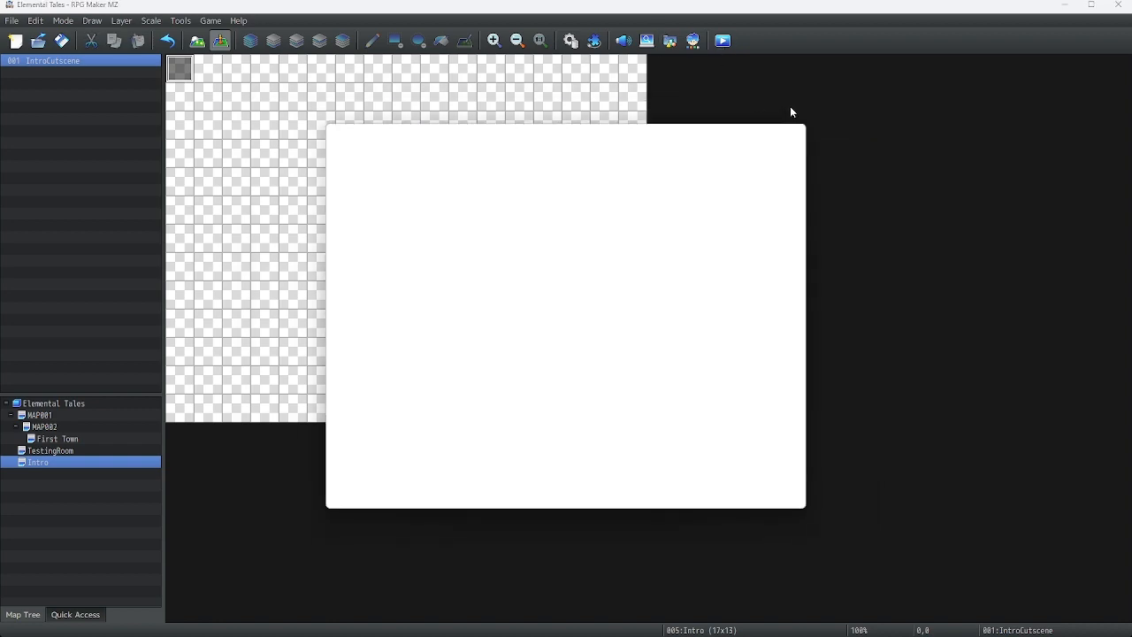
click(772, 135)
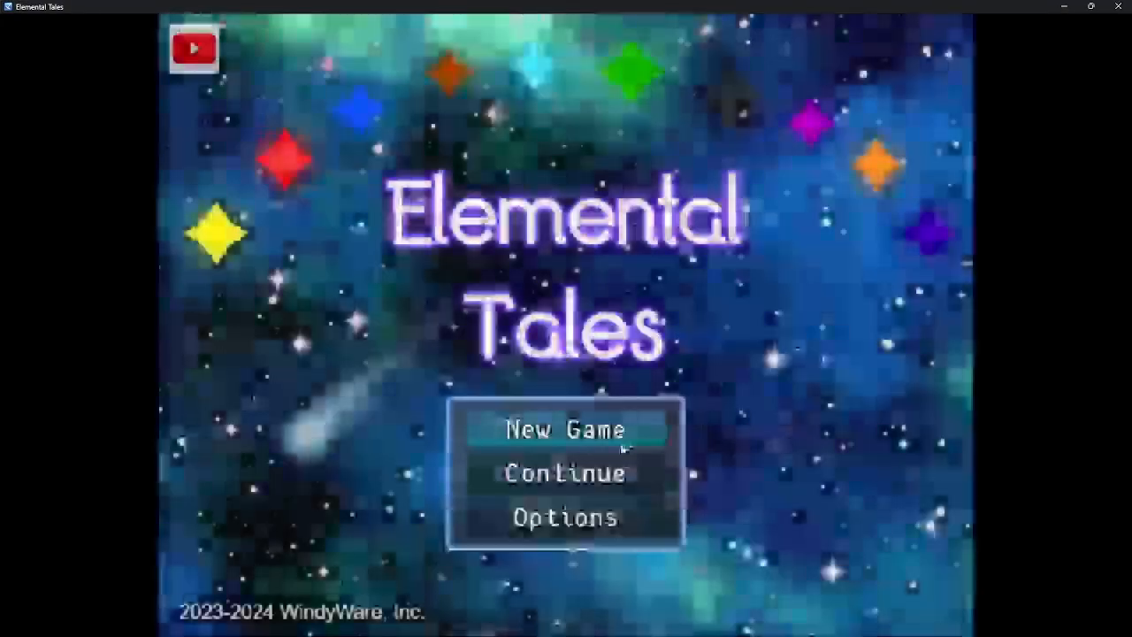
click(610, 426)
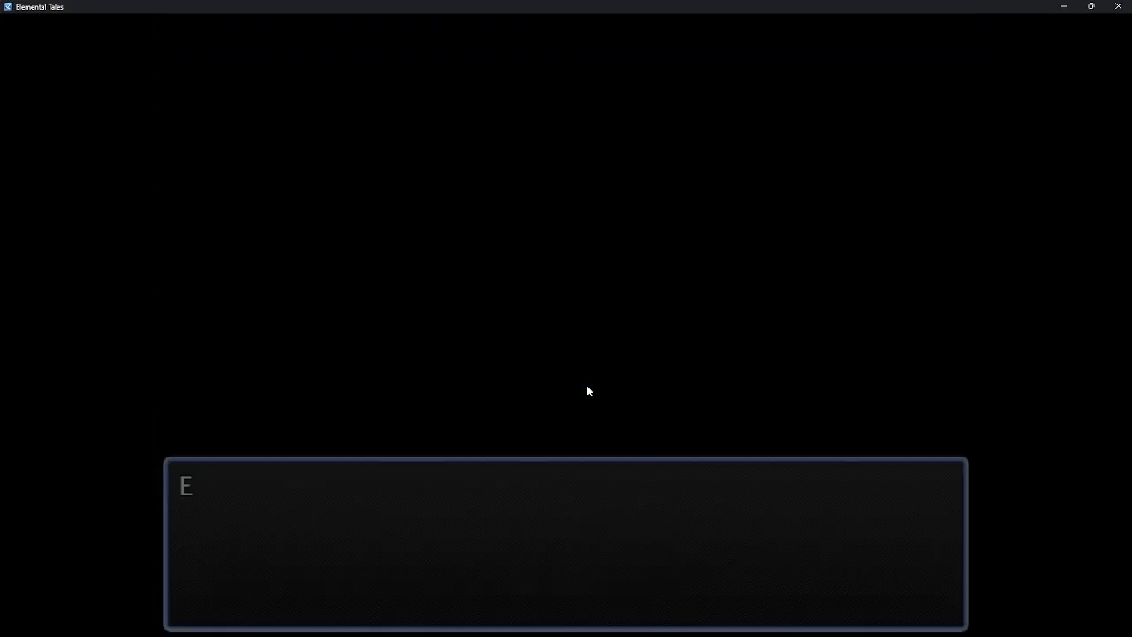
Play through the opening cutscene dialogue and name prompt until the world map appears
click(587, 386)
click(588, 386)
click(587, 387)
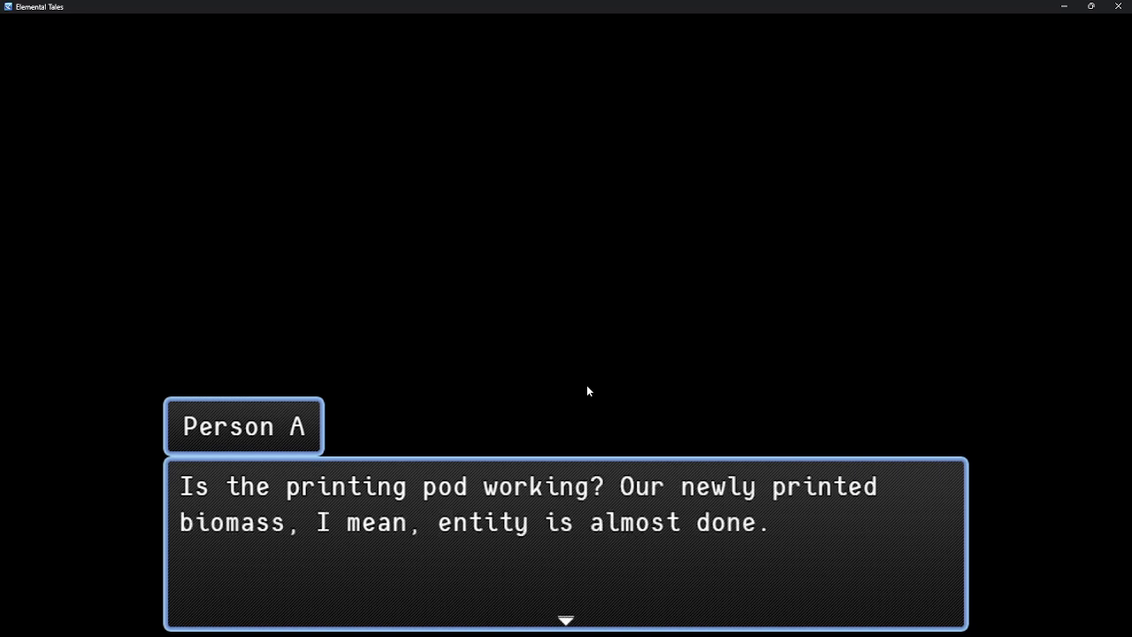
click(588, 386)
click(587, 387)
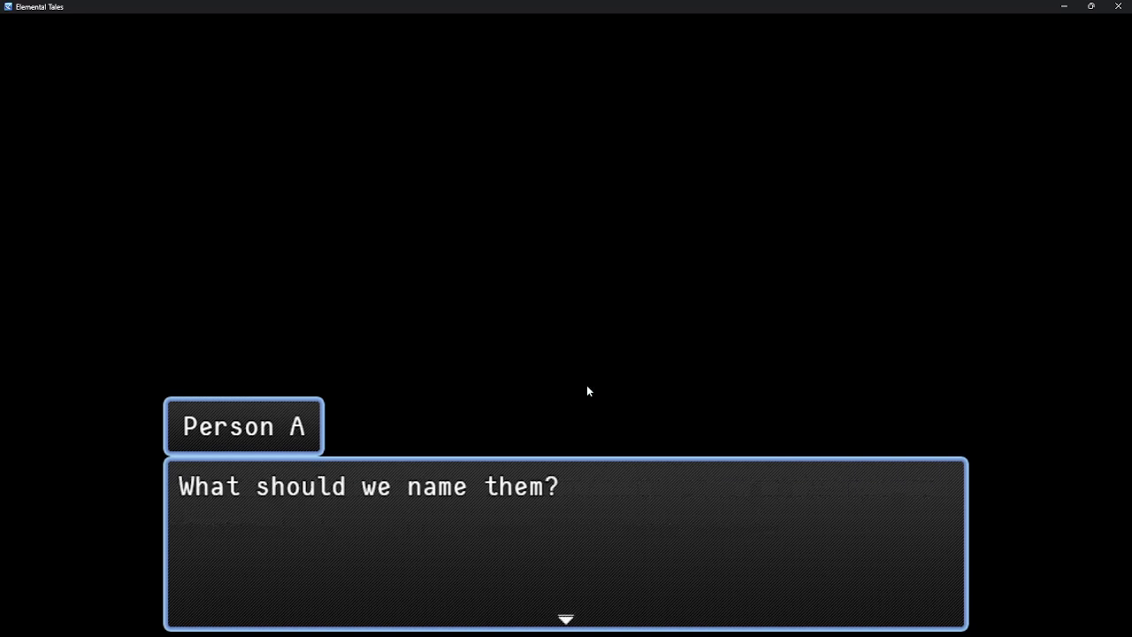
key(Return)
key(shift)
key(Return)
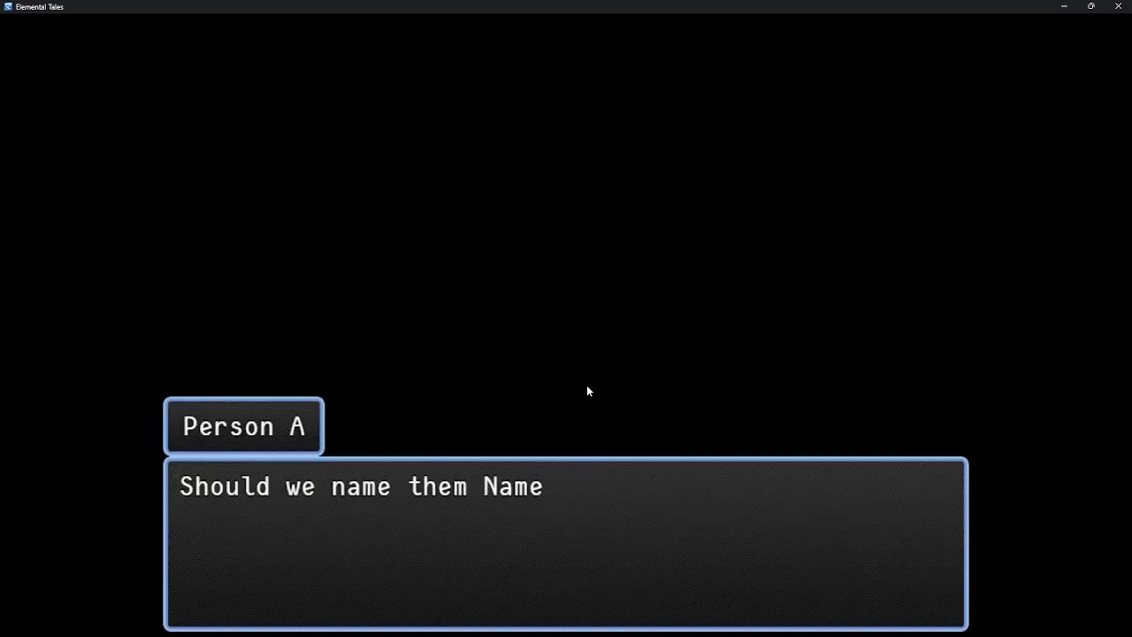
click(588, 387)
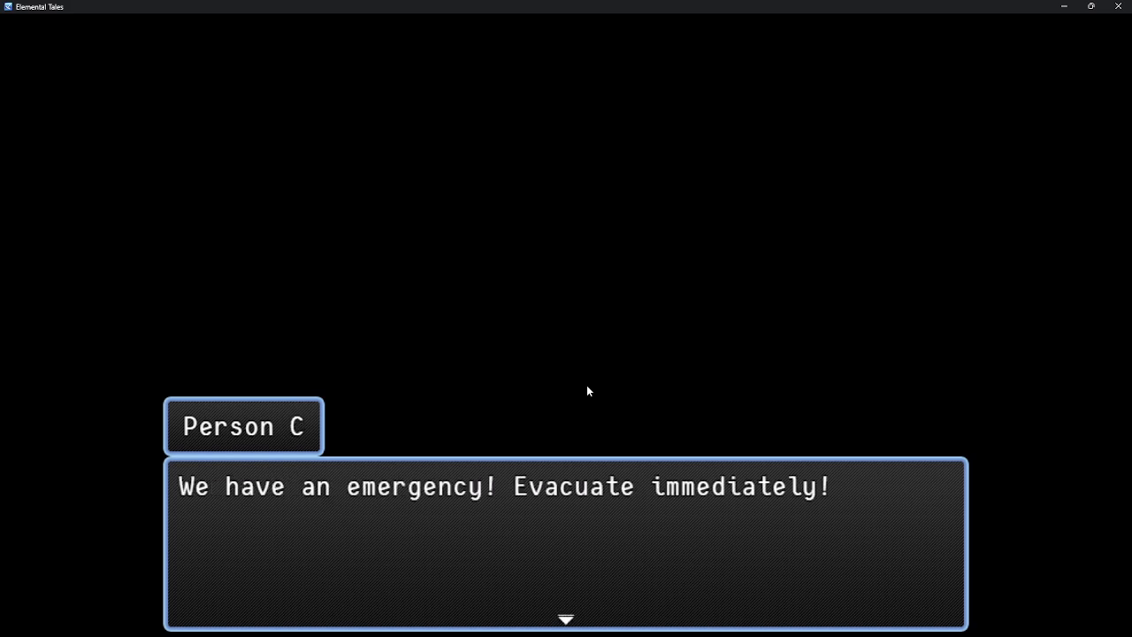
click(588, 387)
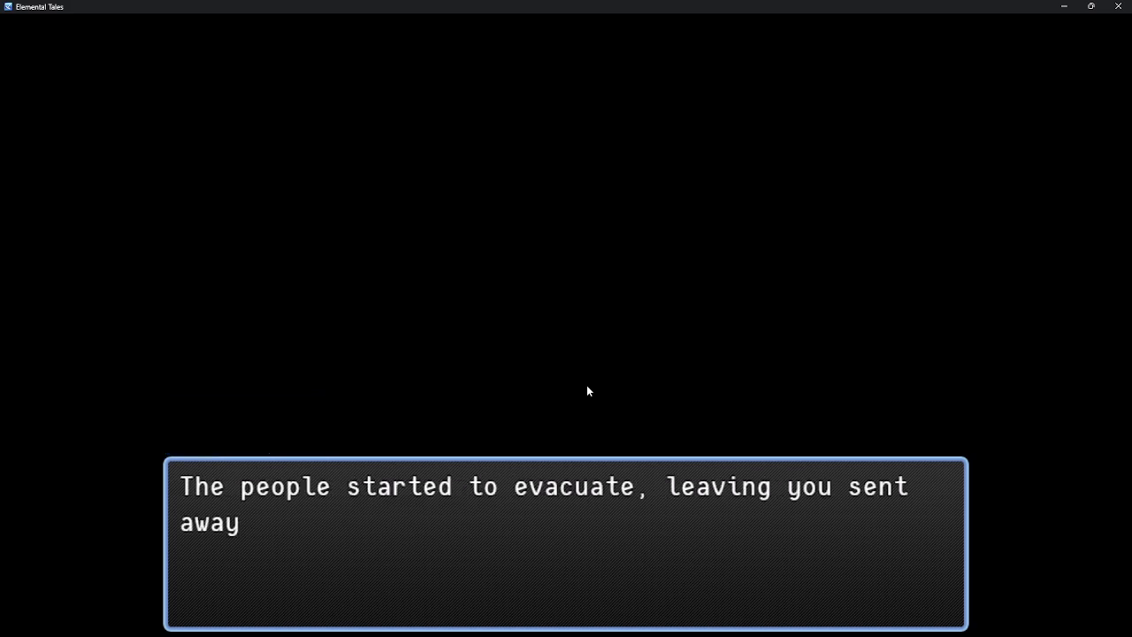
click(588, 386)
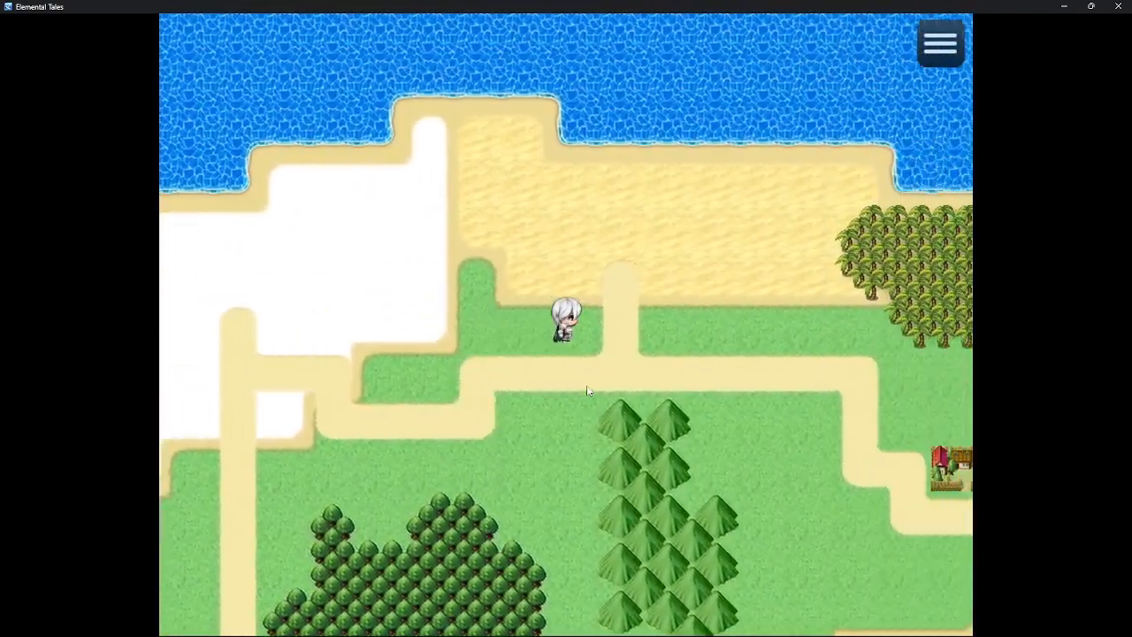
Walk the character around the world map near the town, then close the playtest window
key(Down)
key(Right)
key(Up)
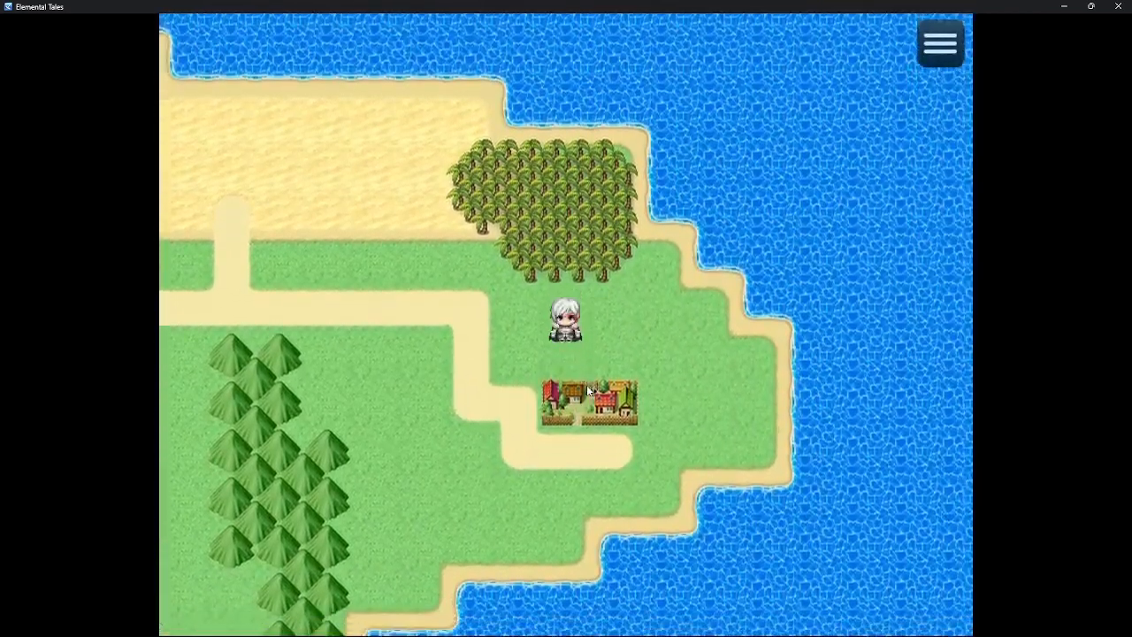
key(Right)
key(Down)
key(Left)
key(Up)
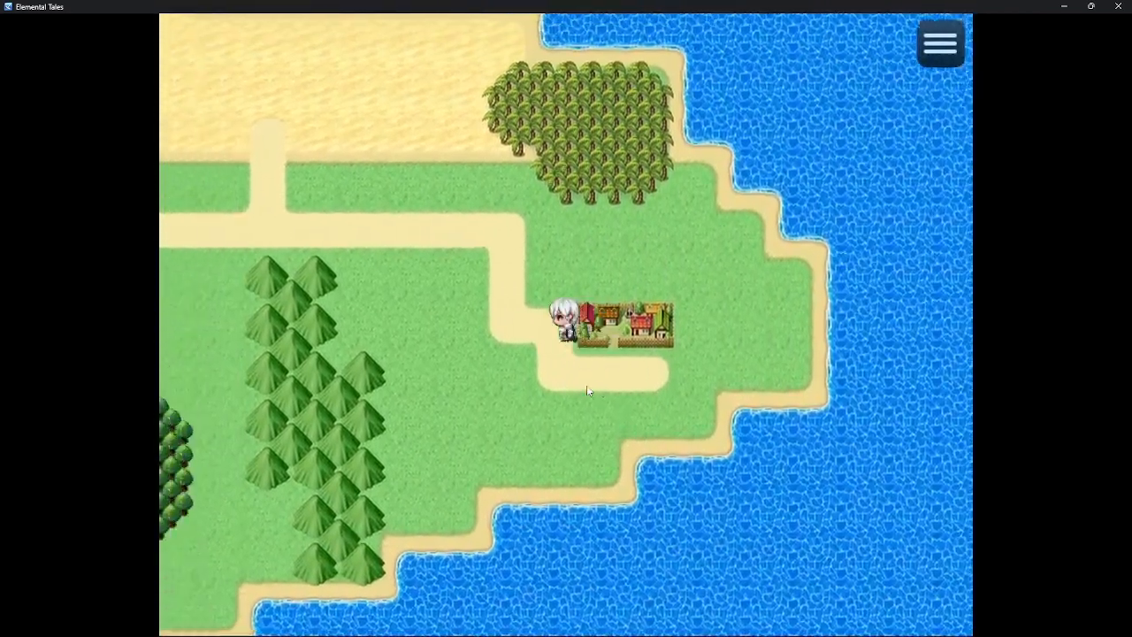
key(Down)
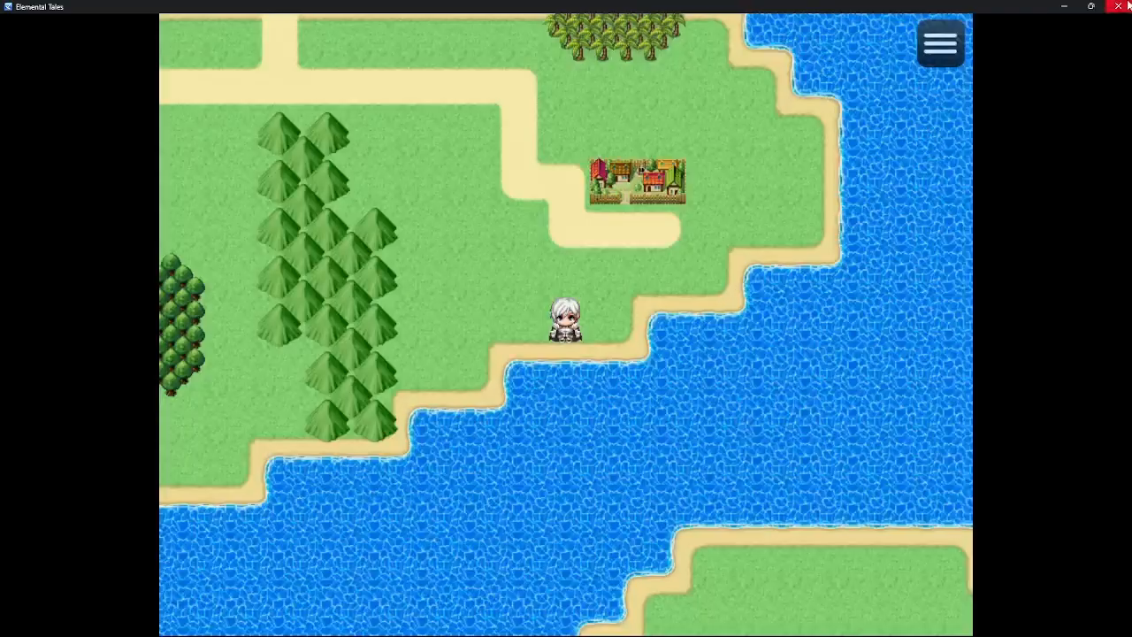
click(1118, 6)
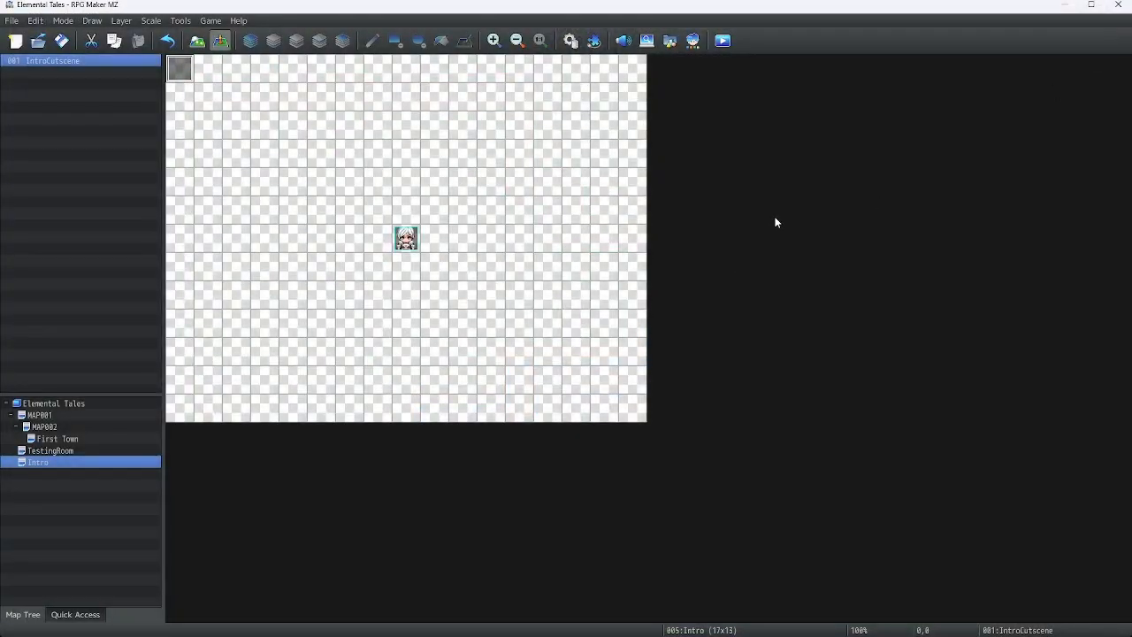